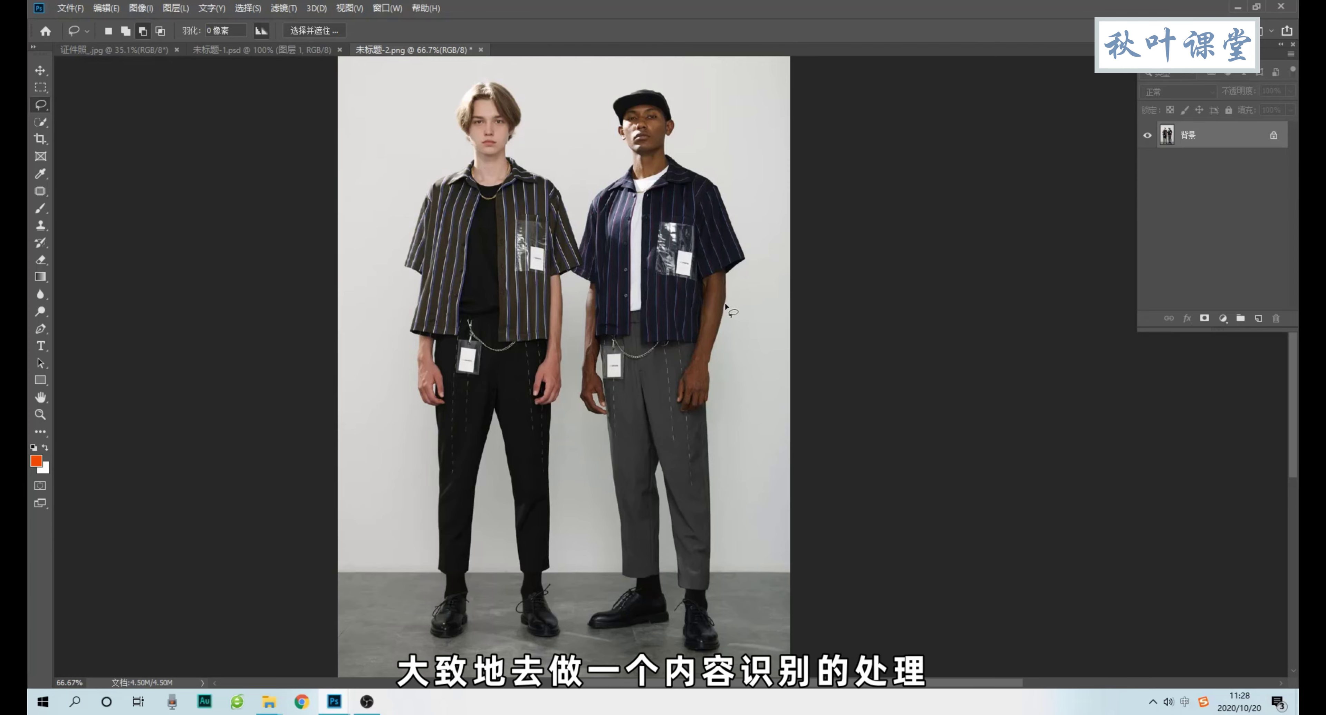
- Draw a loose freehand Lasso outline around the right-hand man, leaving a wall and floor margin
{"action": "right_click", "coordinate": [46, 107]}
{"action": "left_click", "coordinate": [78, 104]}
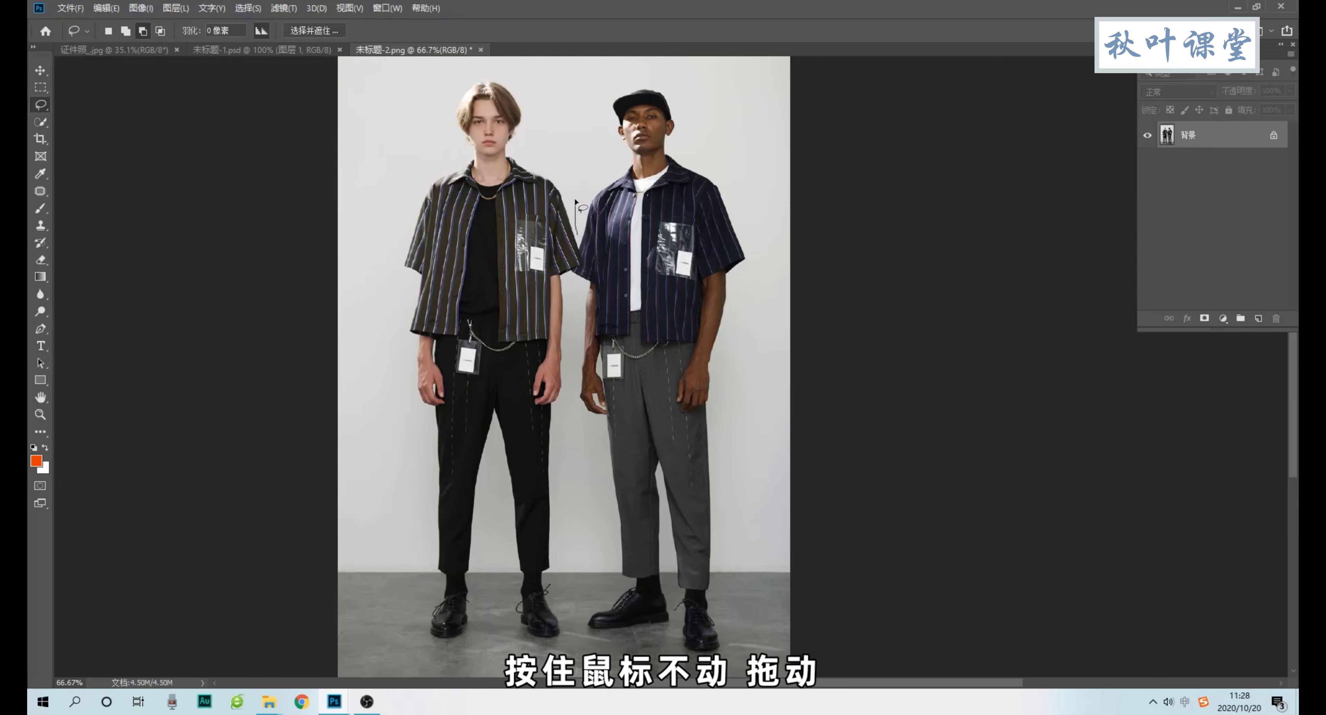
{"action": "left_click_drag", "start_coordinate": [576, 200], "coordinate": [721, 620]}
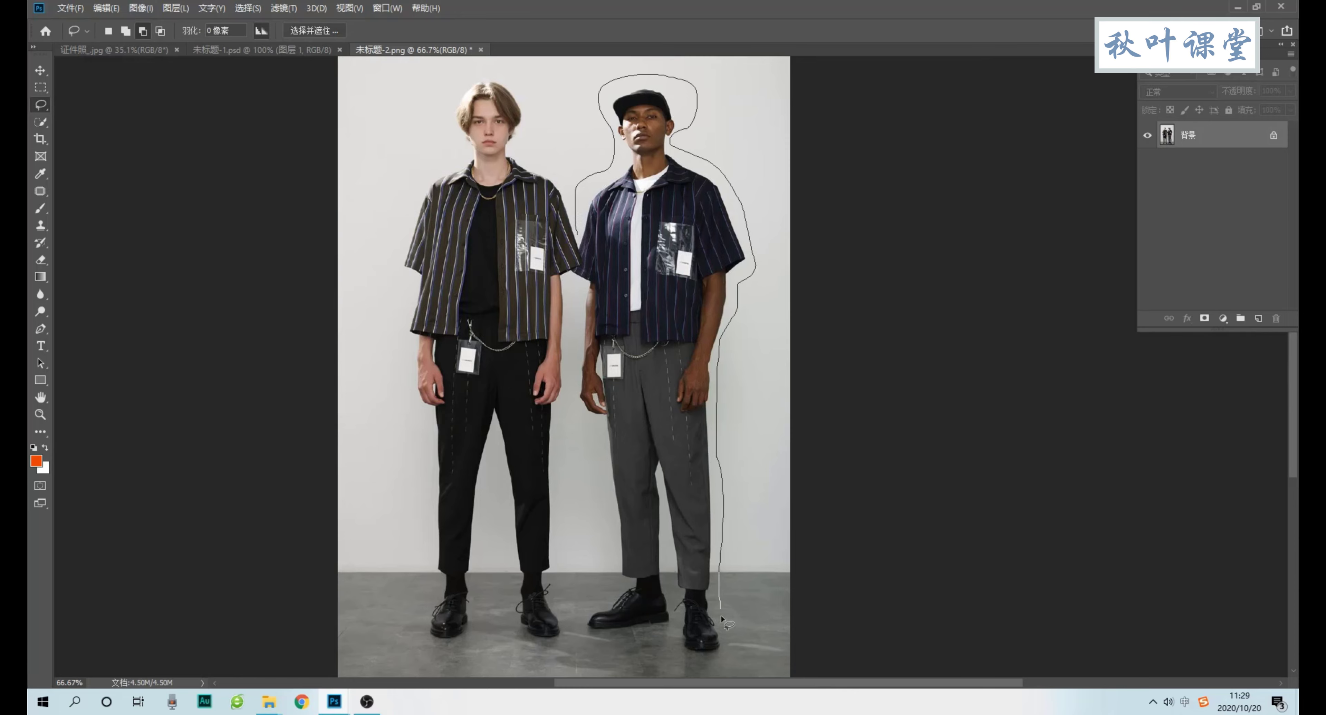
{"action": "left_click_drag", "start_coordinate": [574, 308], "coordinate": [571, 293]}
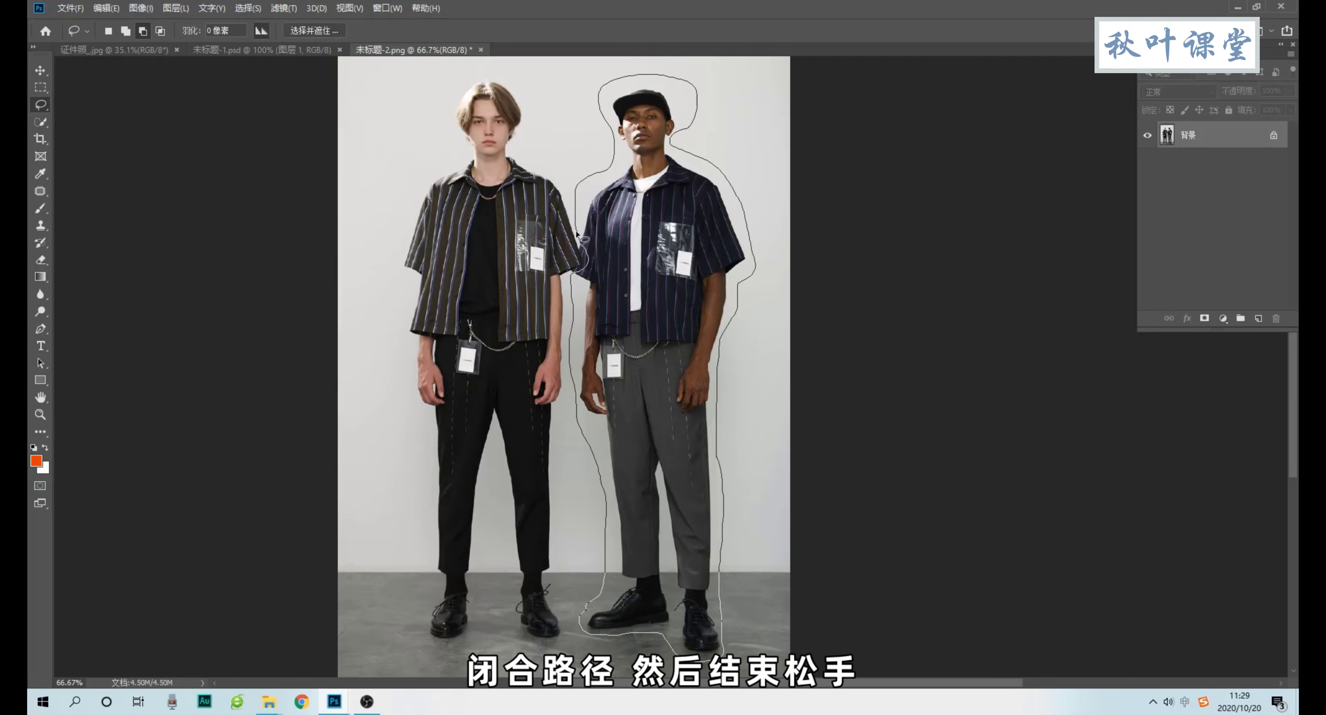
{"action": "left_click_drag", "start_coordinate": [578, 235], "coordinate": [579, 238]}
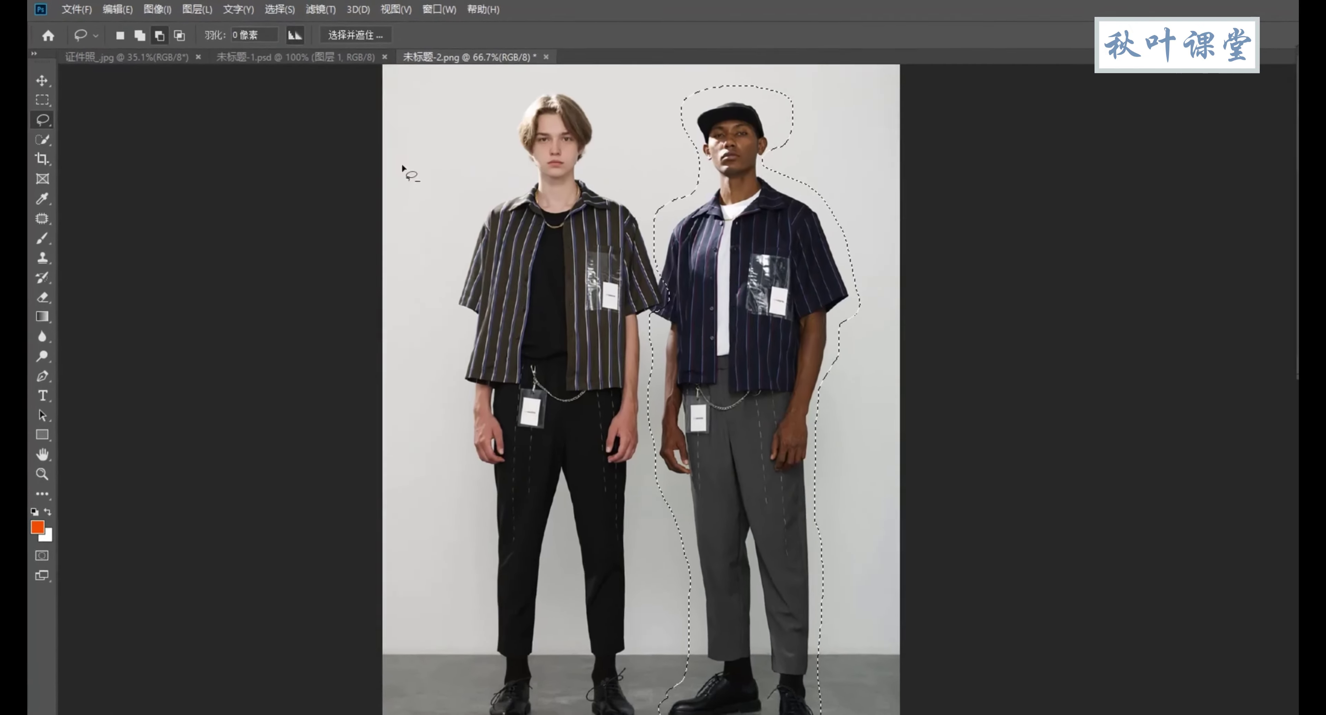
- Start Content-Aware Fill on the selection and rearrange its preview and settings panels
{"action": "left_click", "coordinate": [142, 11]}
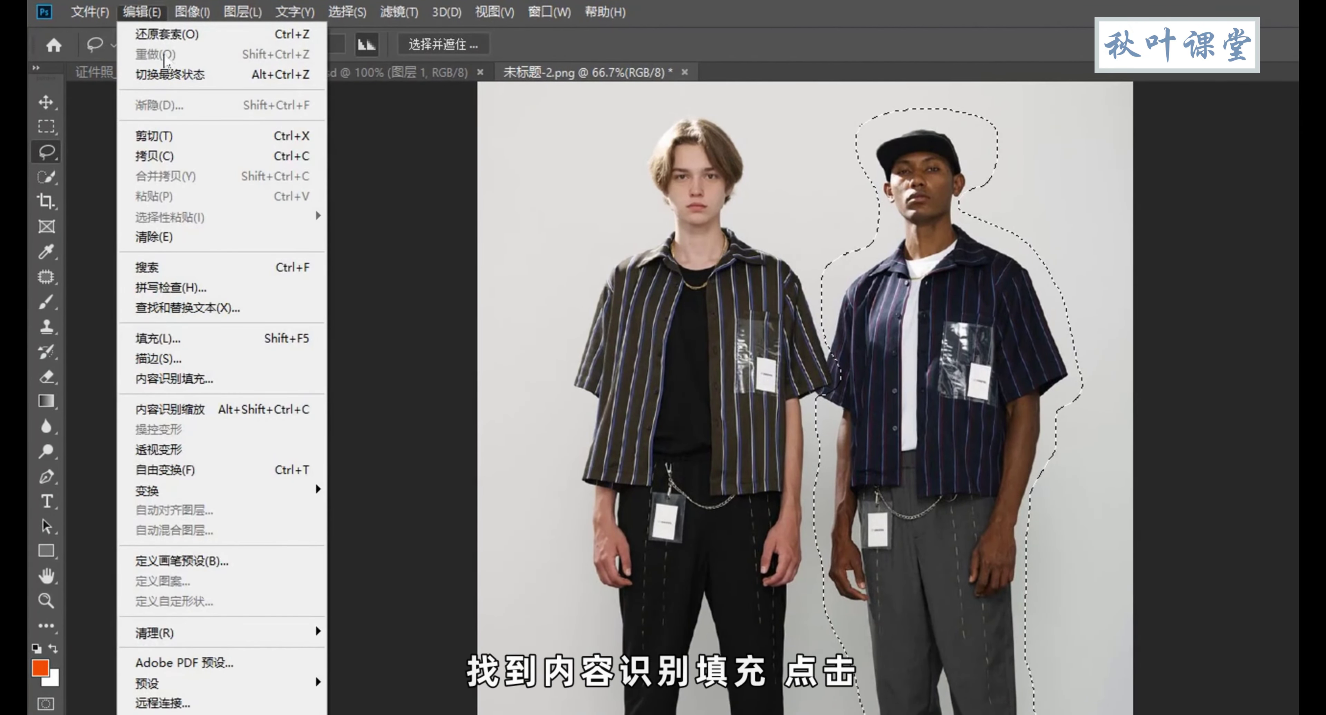
{"action": "left_click", "coordinate": [206, 380]}
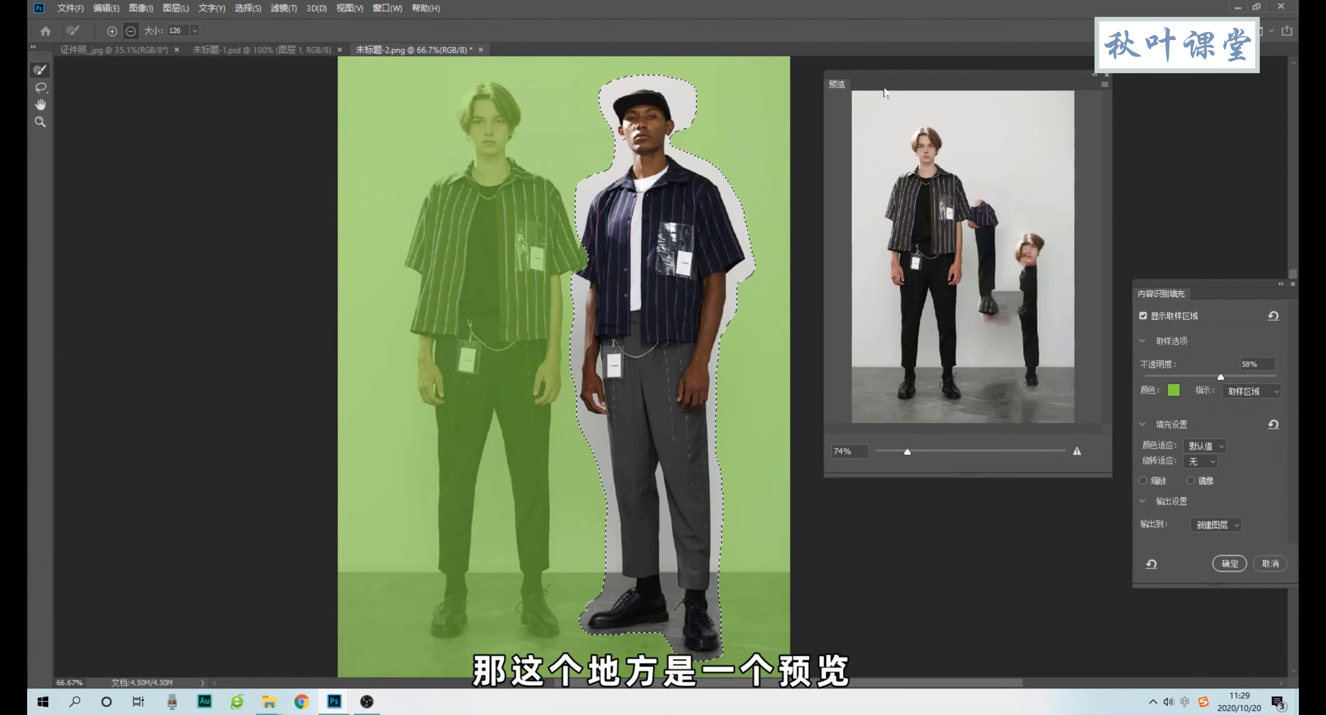
{"action": "left_click_drag", "start_coordinate": [892, 76], "coordinate": [874, 69]}
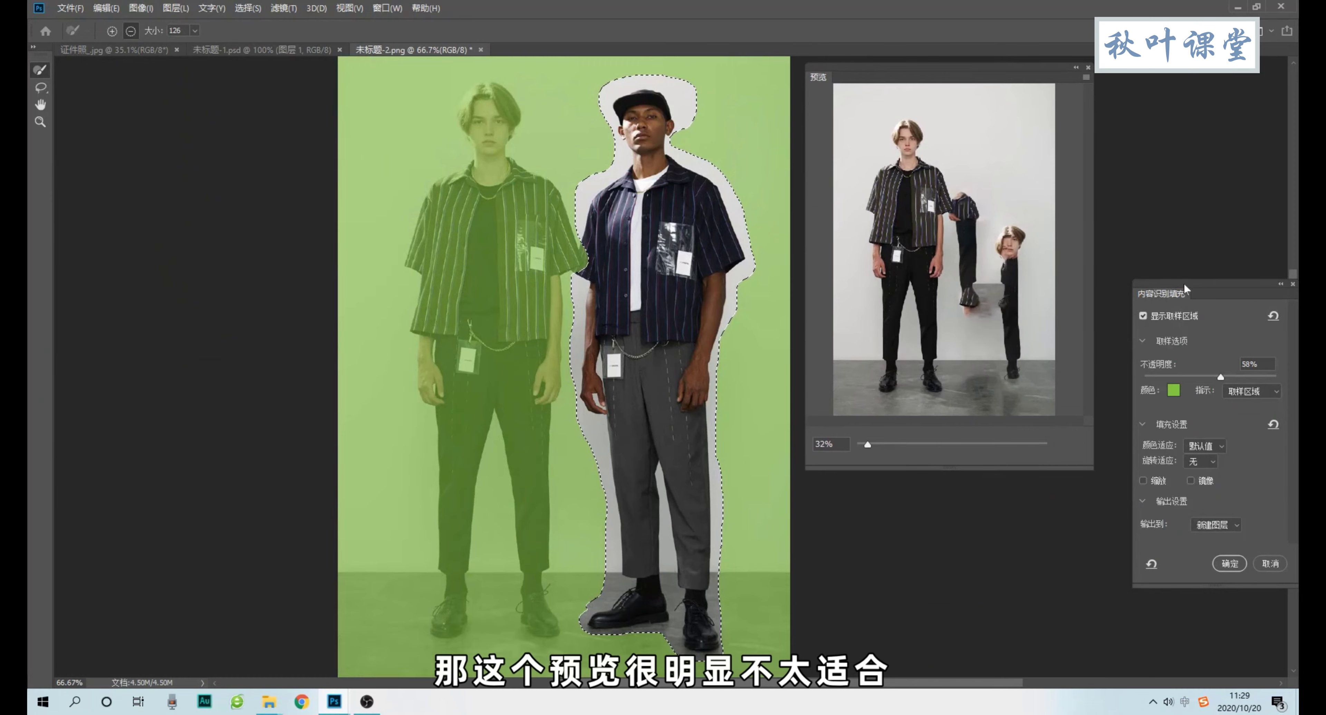
{"action": "left_click_drag", "start_coordinate": [1184, 289], "coordinate": [1157, 132]}
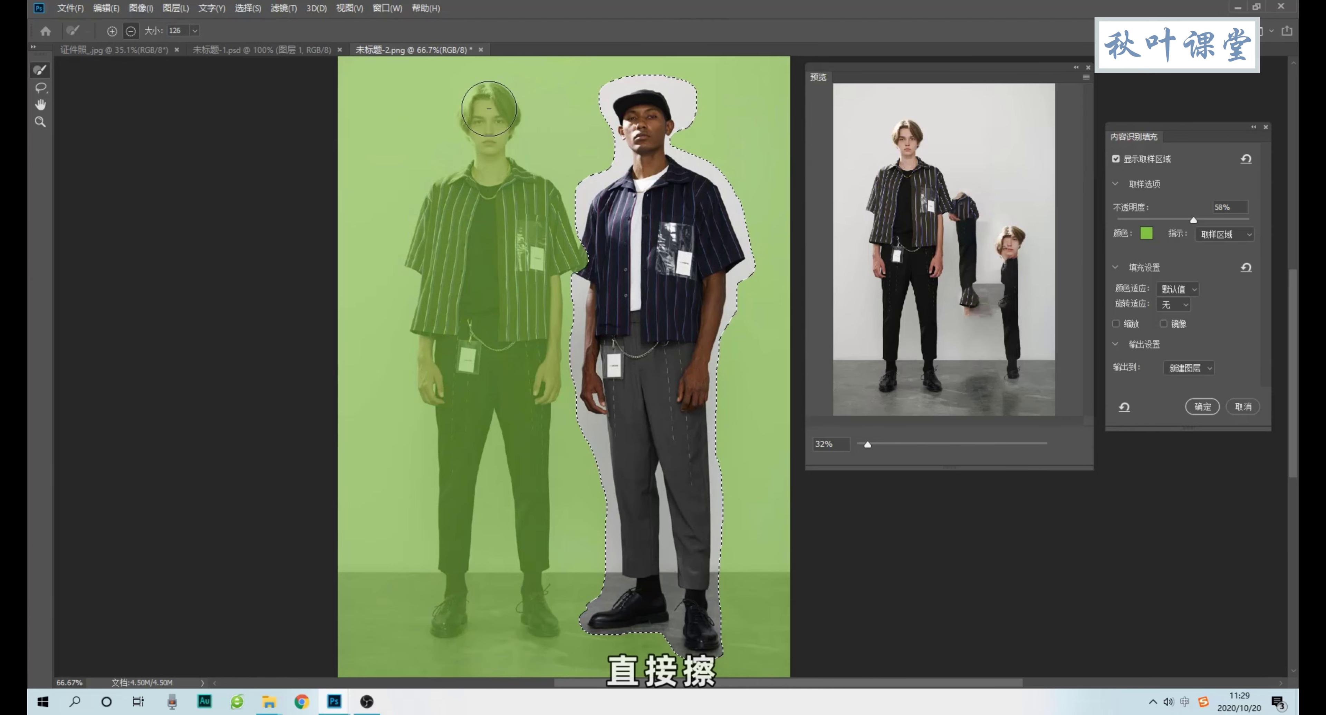
- Brush the left man's head, body and legs out of the sampling area and apply the fill to a new layer
{"action": "mouse_move", "coordinate": [484, 97]}
{"action": "left_mouse_down"}
{"action": "mouse_move", "coordinate": [489, 115]}
{"action": "mouse_move", "coordinate": [444, 206]}
{"action": "mouse_move", "coordinate": [427, 407]}
{"action": "left_mouse_up"}
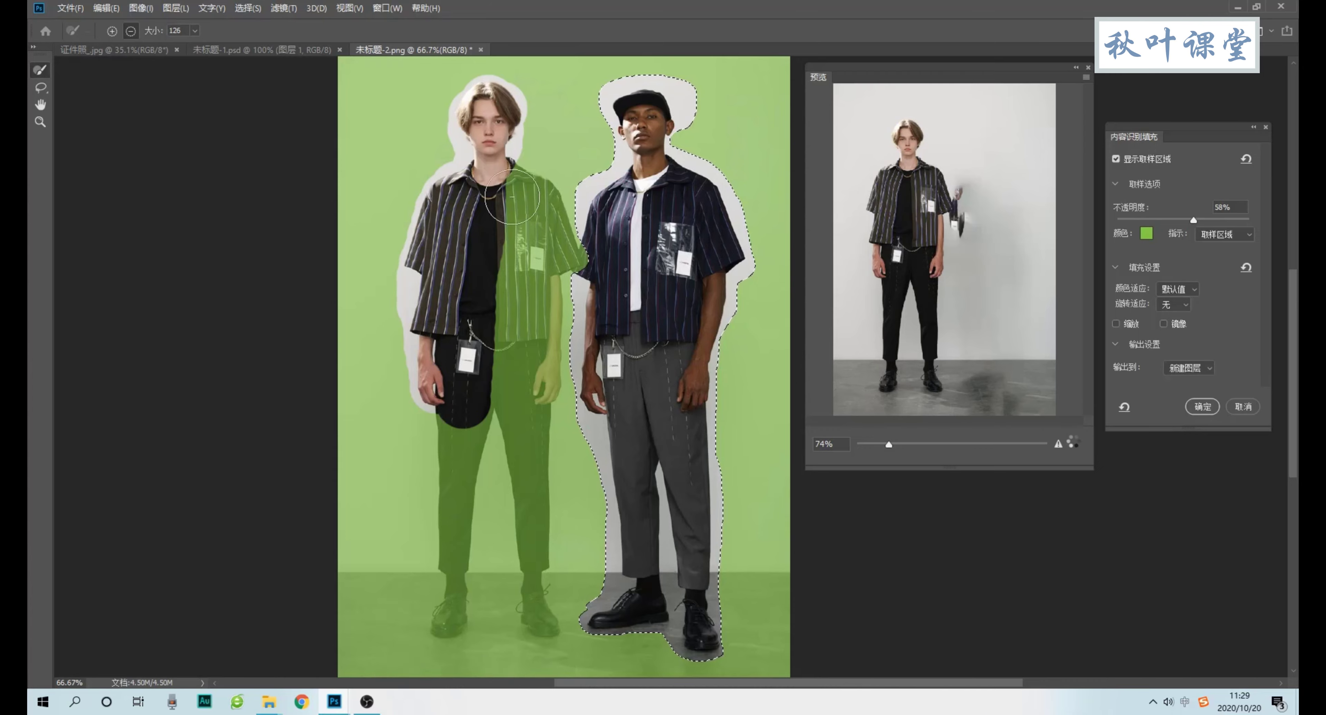
{"action": "mouse_move", "coordinate": [520, 181]}
{"action": "left_mouse_down"}
{"action": "mouse_move", "coordinate": [544, 293]}
{"action": "mouse_move", "coordinate": [530, 612]}
{"action": "left_mouse_up"}
{"action": "left_click_drag", "start_coordinate": [458, 416], "coordinate": [450, 622]}
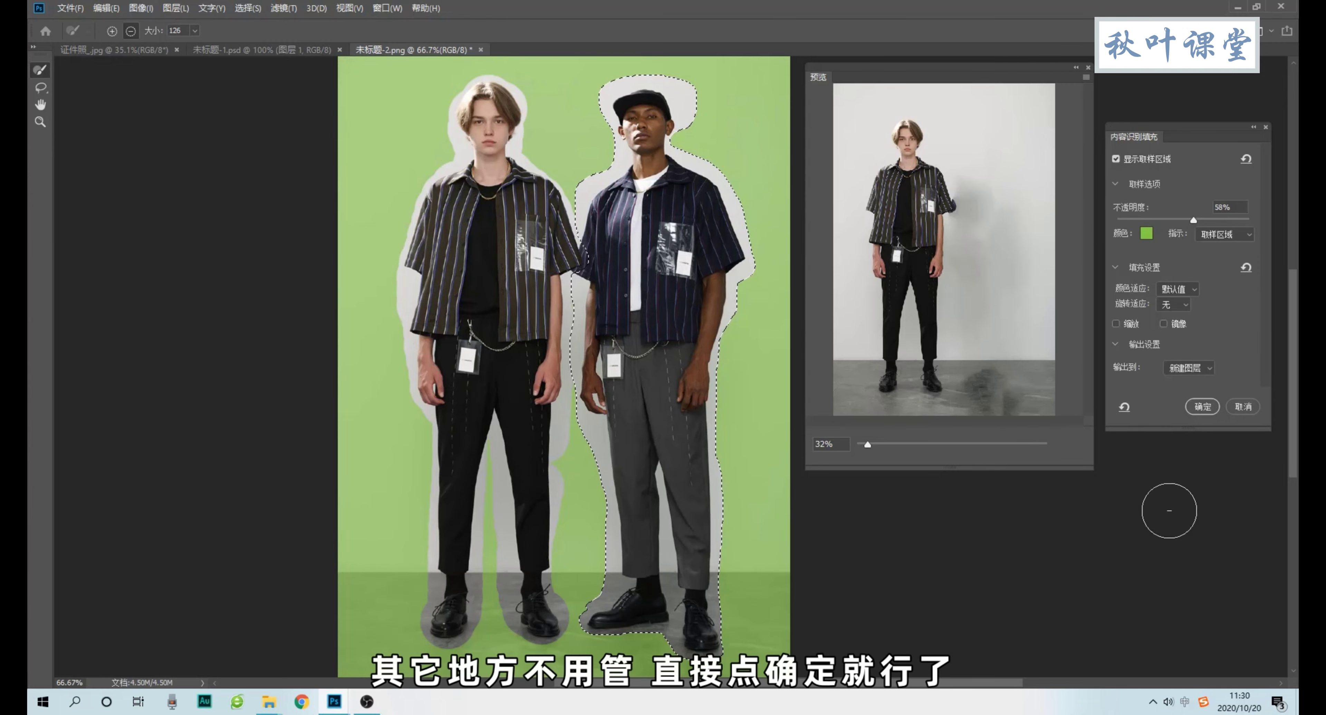
{"action": "left_click", "coordinate": [1206, 407]}
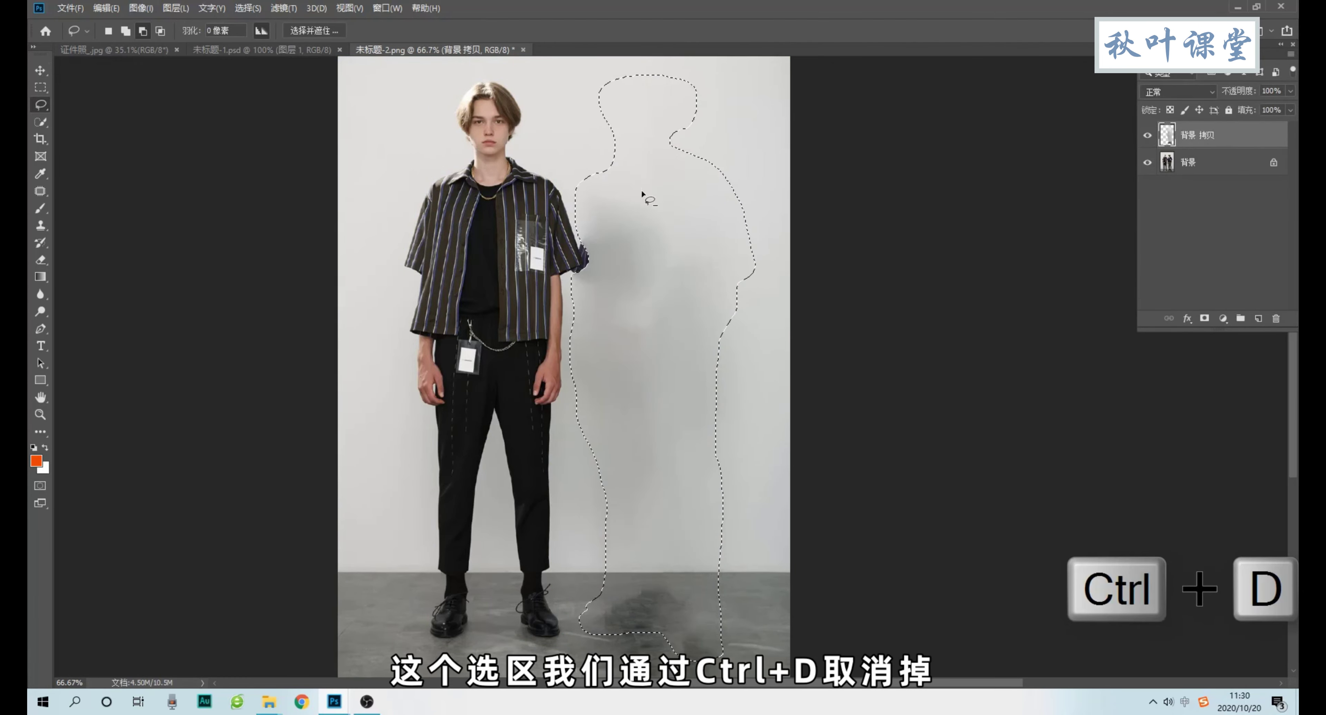
- Deselect, compare the filled copy against the original, then merge the copy down into the background
{"action": "key", "text": "ctrl+d"}
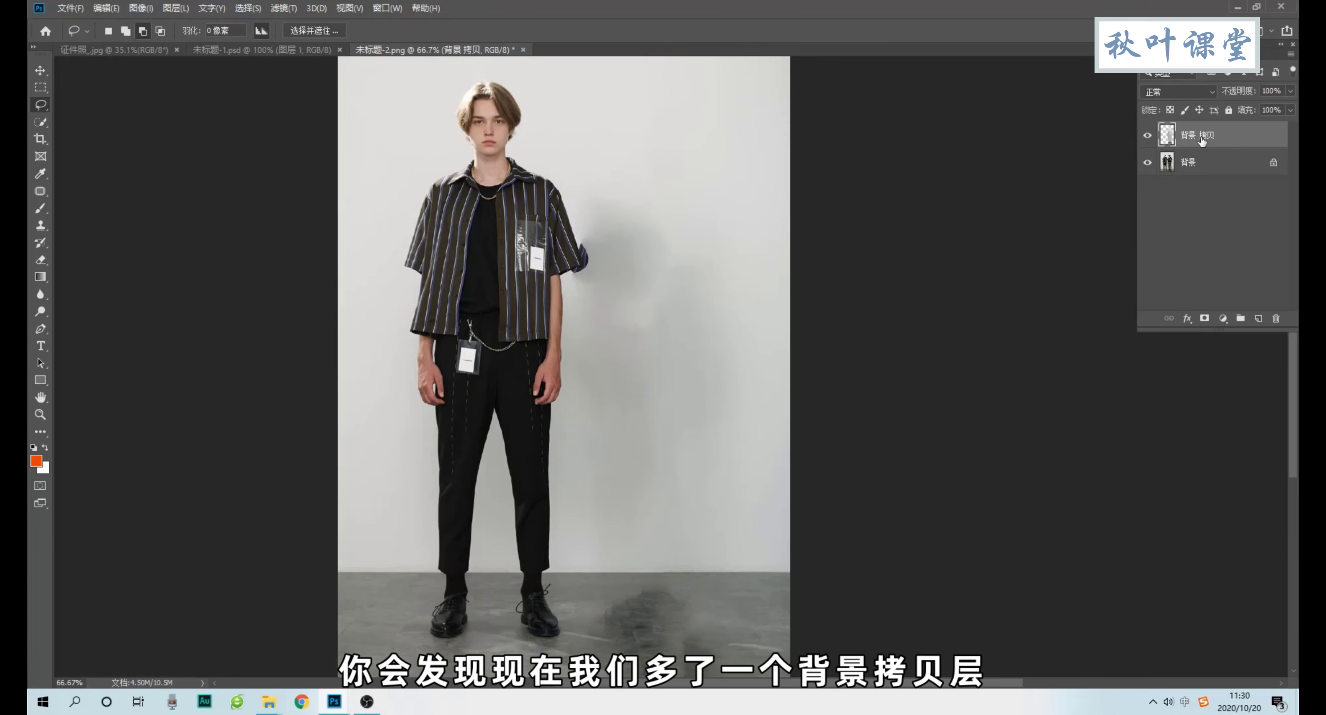
{"action": "left_click", "coordinate": [1147, 136]}
{"action": "left_click", "coordinate": [1148, 136]}
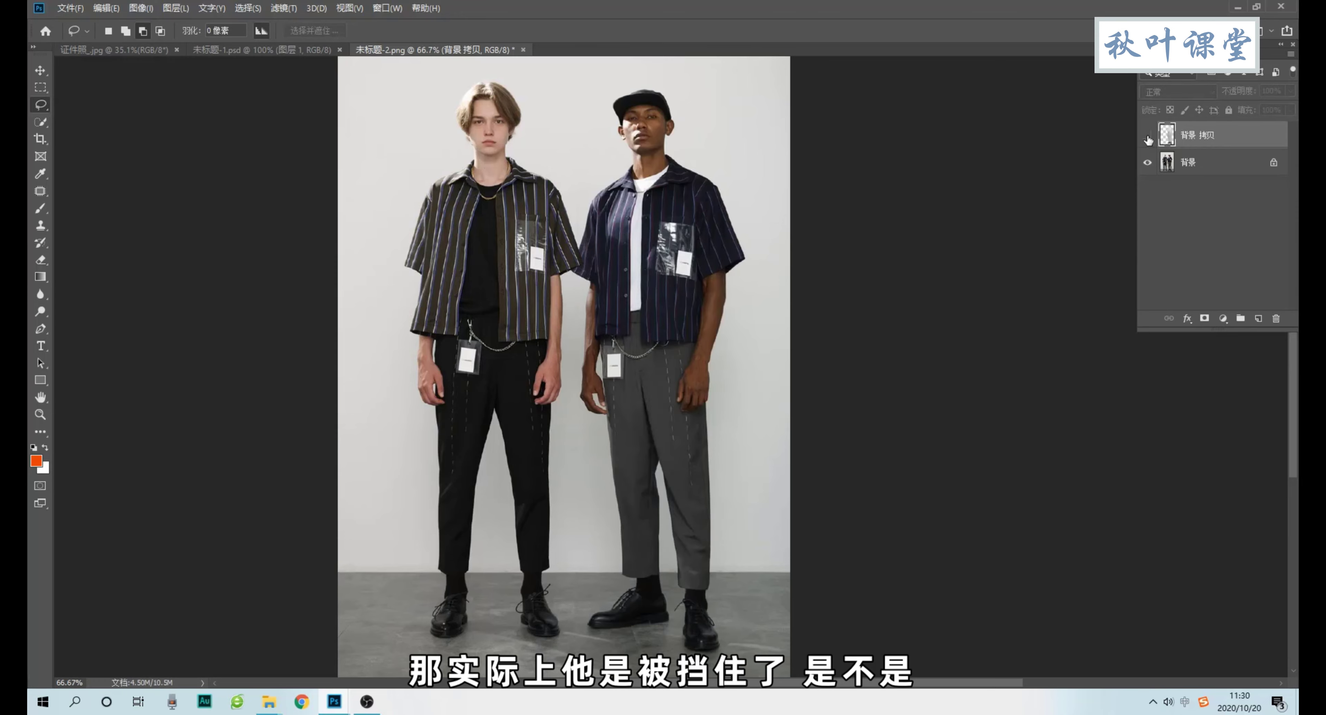
{"action": "left_click", "coordinate": [1147, 136]}
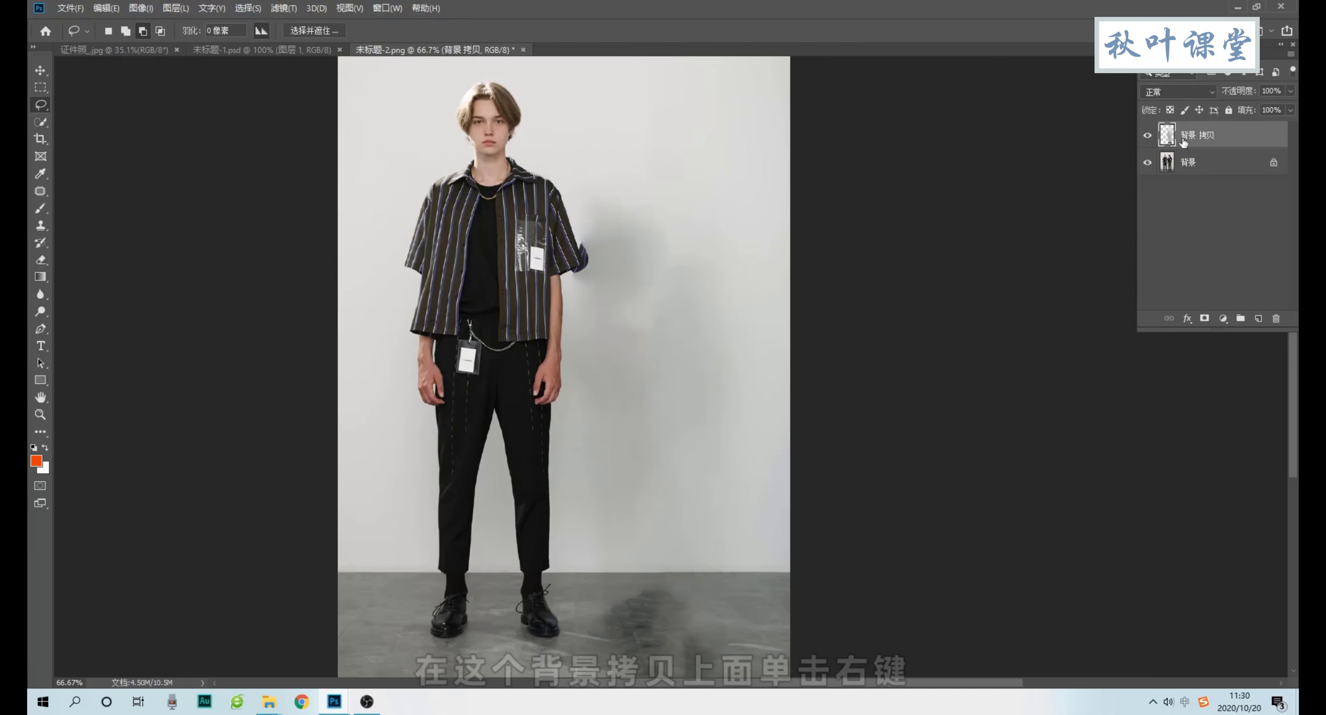
{"action": "right_click", "coordinate": [1228, 135]}
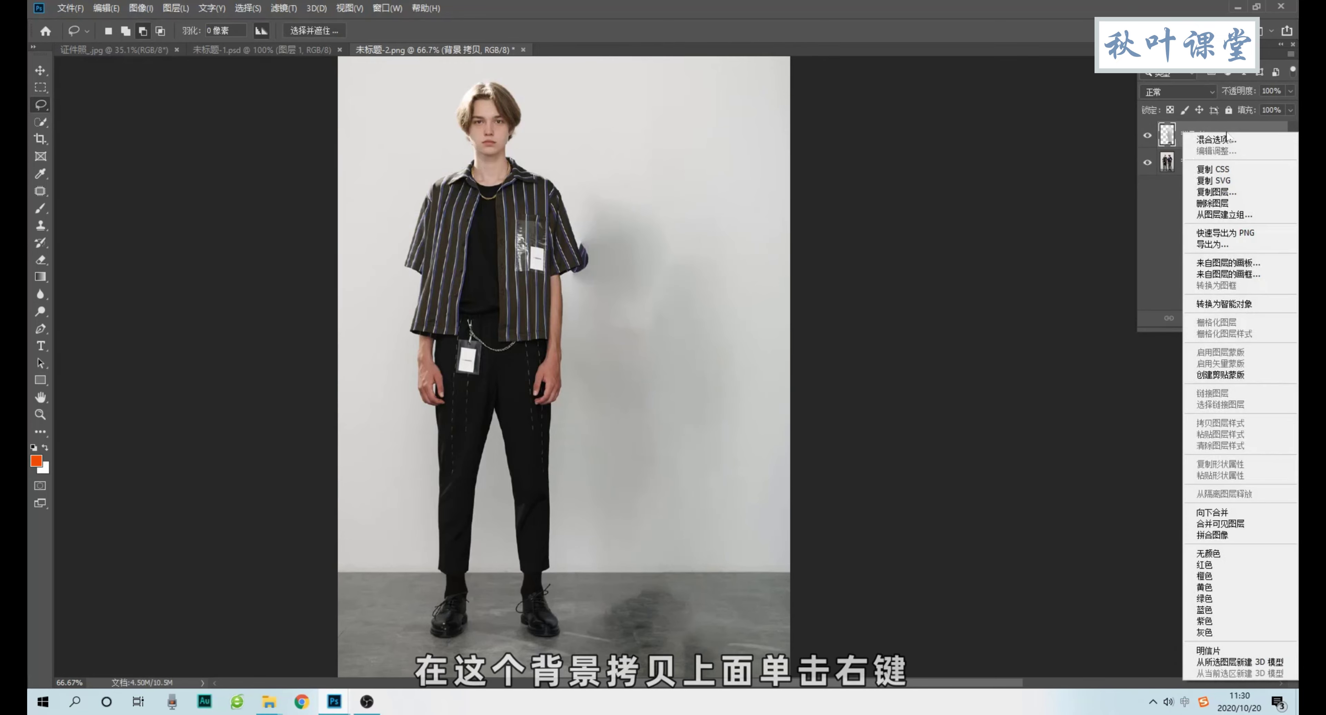
{"action": "left_click", "coordinate": [1217, 514]}
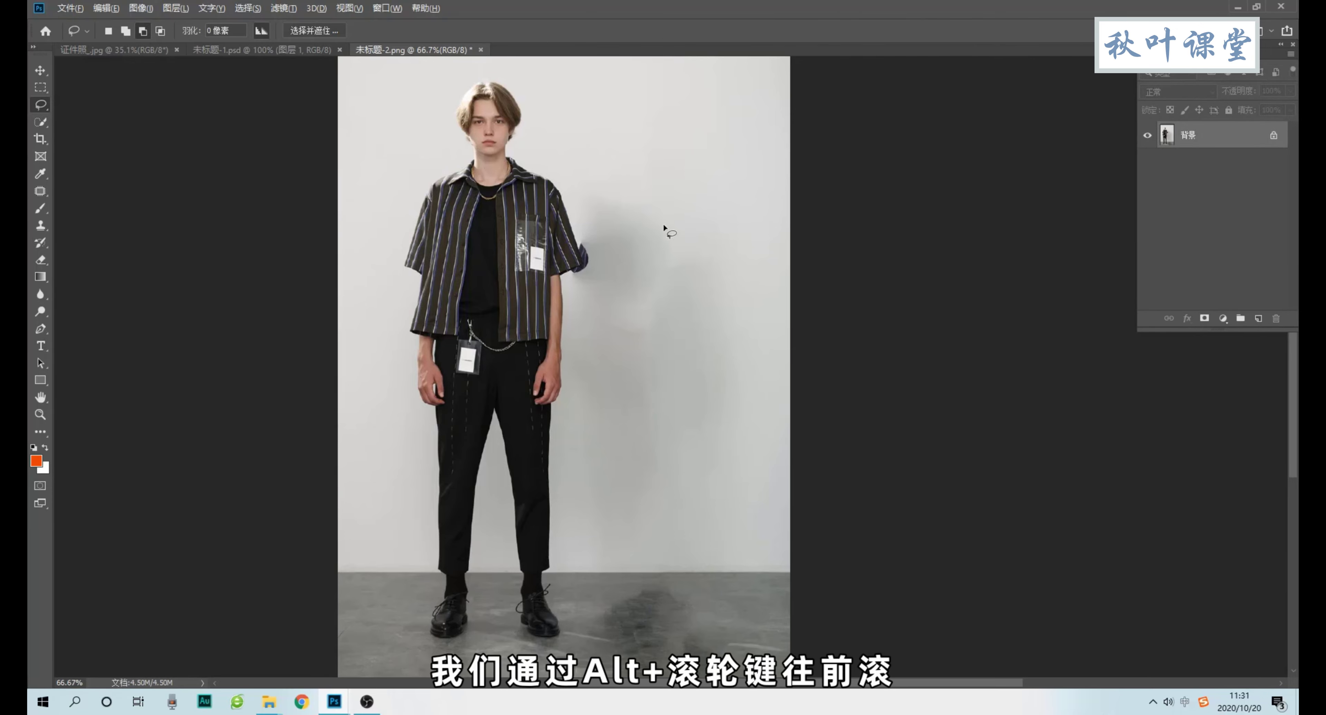
- Zoom to about 130% on the shoes and floor, then lasso and deselect the dark floor shadow
{"action": "scroll", "coordinate": [664, 229], "scroll_direction": "up", "scroll_amount": 2}
{"action": "scroll", "coordinate": [664, 229], "scroll_direction": "up", "scroll_amount": 2}
{"action": "scroll", "coordinate": [666, 227], "scroll_direction": "up", "scroll_amount": 1}
{"action": "mouse_move", "coordinate": [661, 367]}
{"action": "left_mouse_down"}
{"action": "mouse_move", "coordinate": [636, 318]}
{"action": "mouse_move", "coordinate": [628, 242]}
{"action": "left_mouse_up"}
{"action": "left_click_drag", "start_coordinate": [553, 472], "coordinate": [533, 221]}
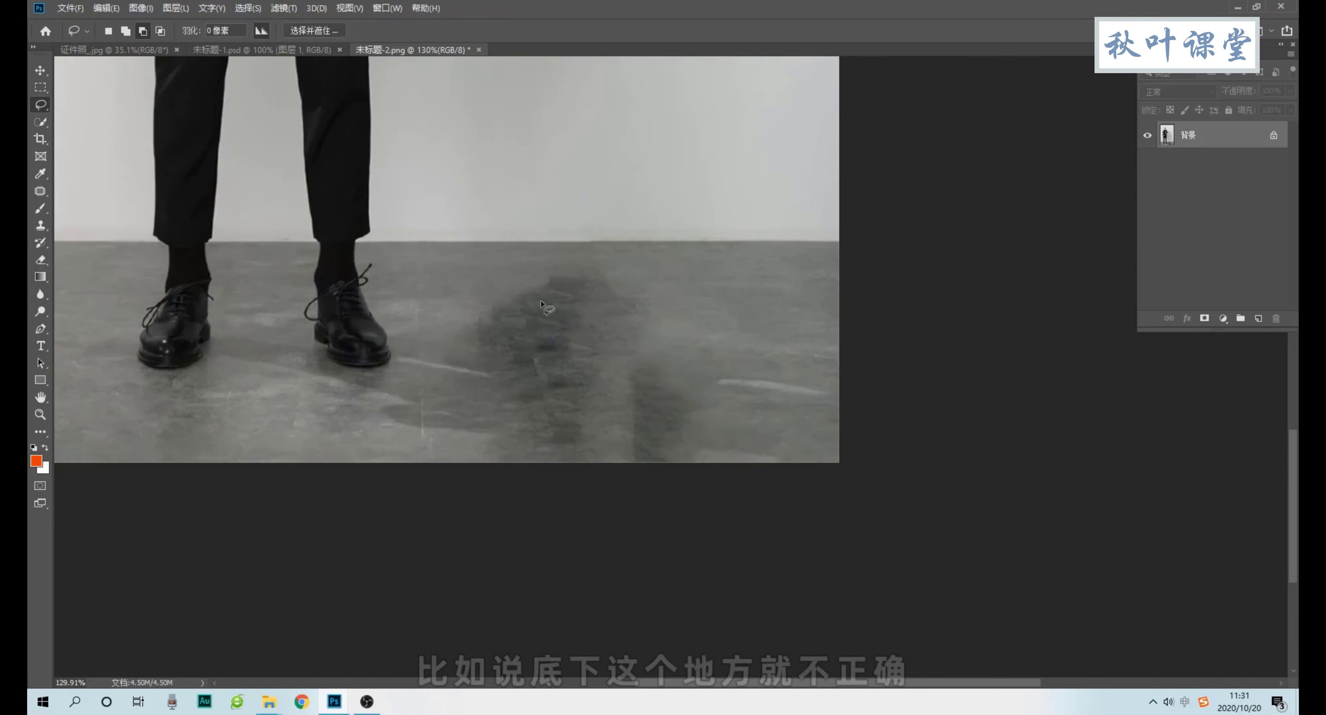
{"action": "mouse_move", "coordinate": [598, 262]}
{"action": "left_mouse_down"}
{"action": "mouse_move", "coordinate": [689, 384]}
{"action": "mouse_move", "coordinate": [678, 360]}
{"action": "left_mouse_up"}
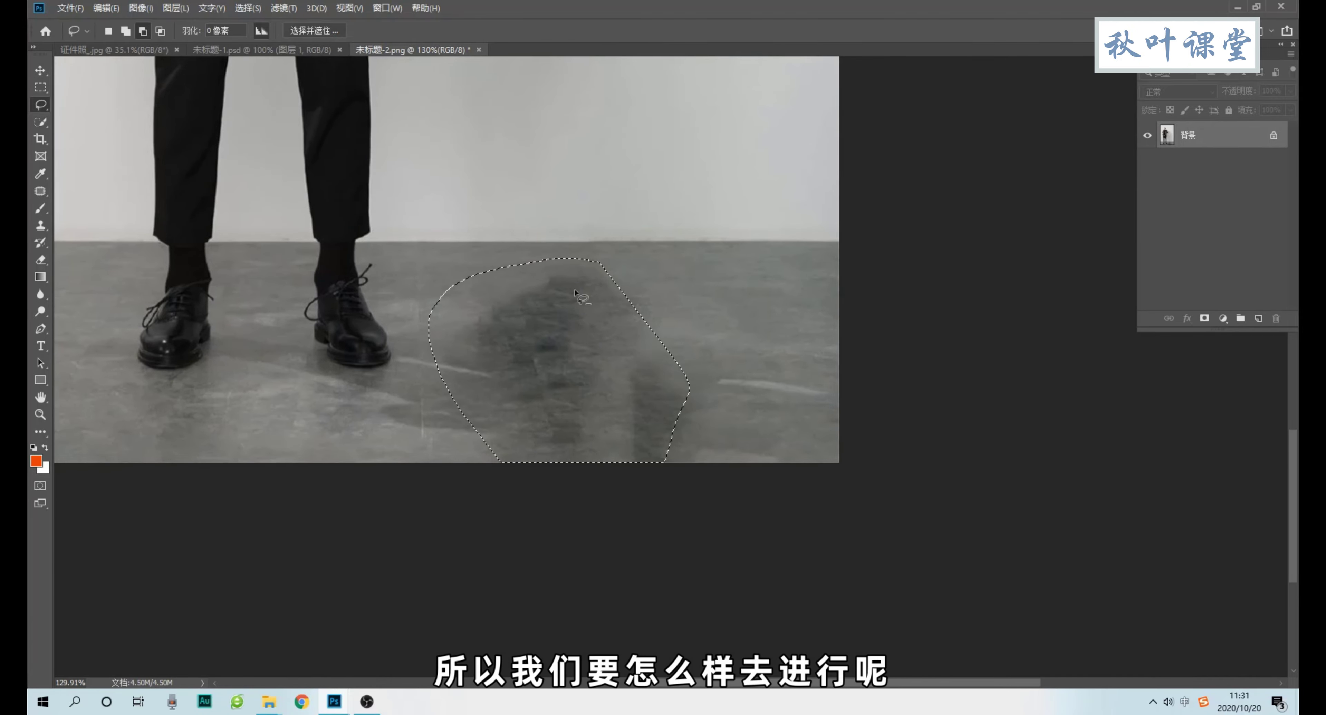
{"action": "key", "text": "ctrl+d"}
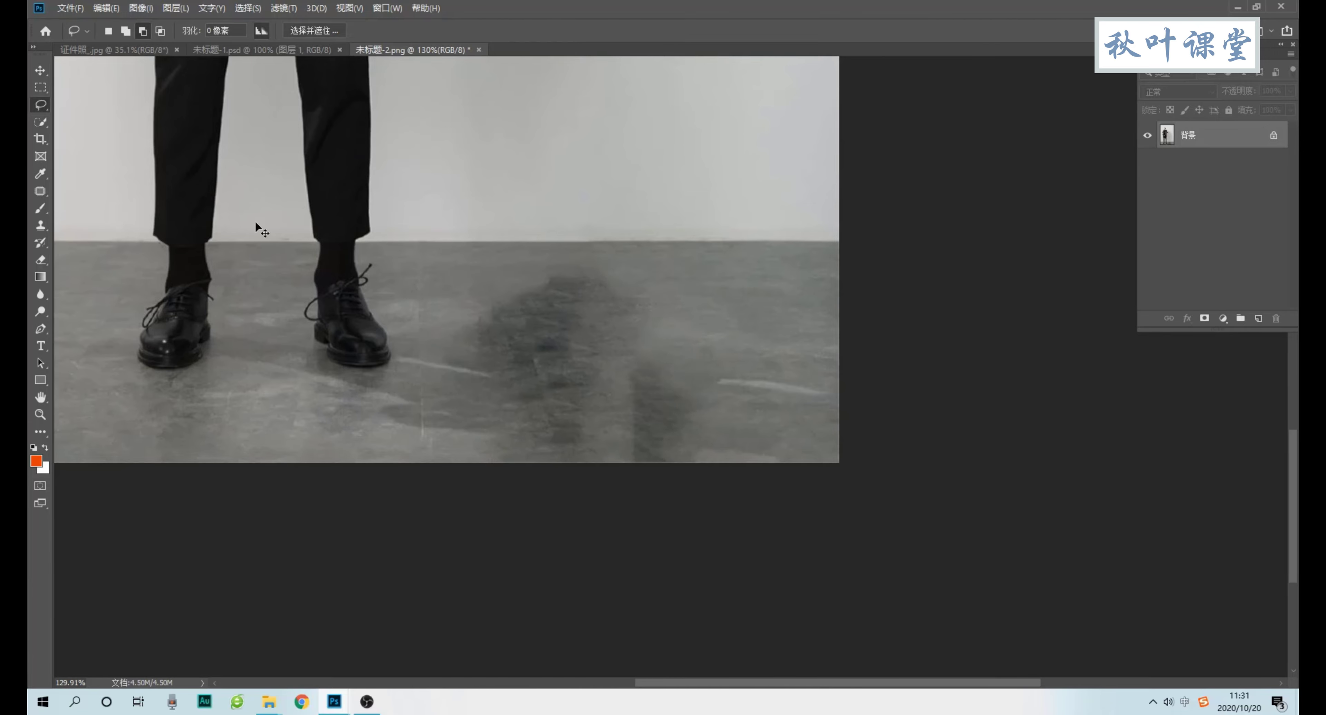
- Use the Patch tool to cover the dark floor stain with clean floor from the right
{"action": "left_click", "coordinate": [41, 194]}
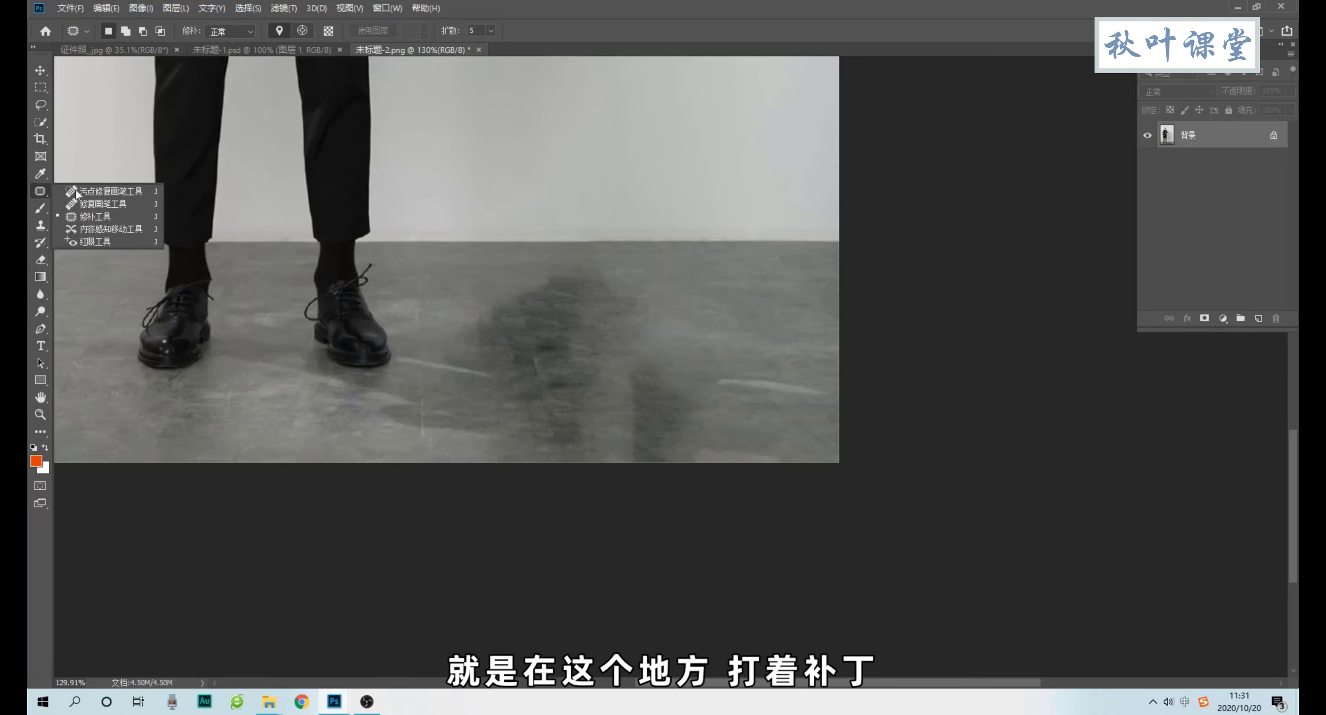
{"action": "left_click", "coordinate": [96, 216]}
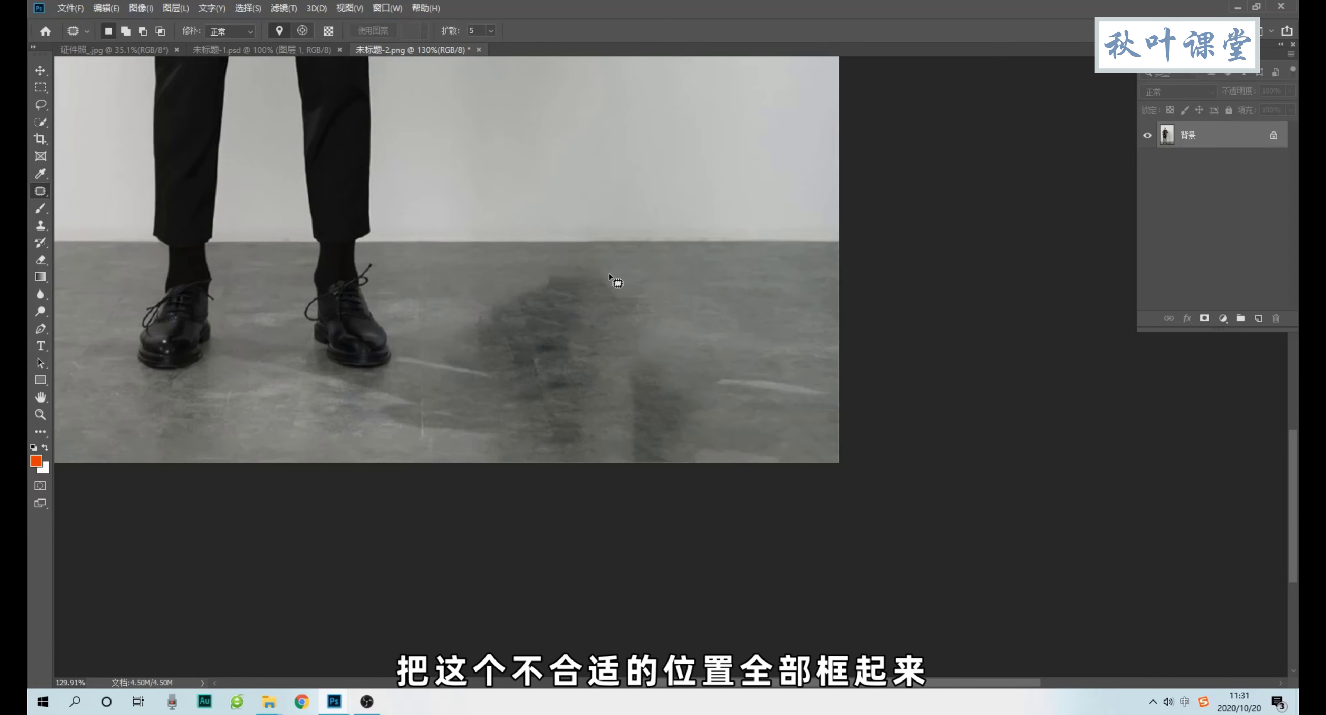
{"action": "left_click_drag", "start_coordinate": [474, 356], "coordinate": [491, 417]}
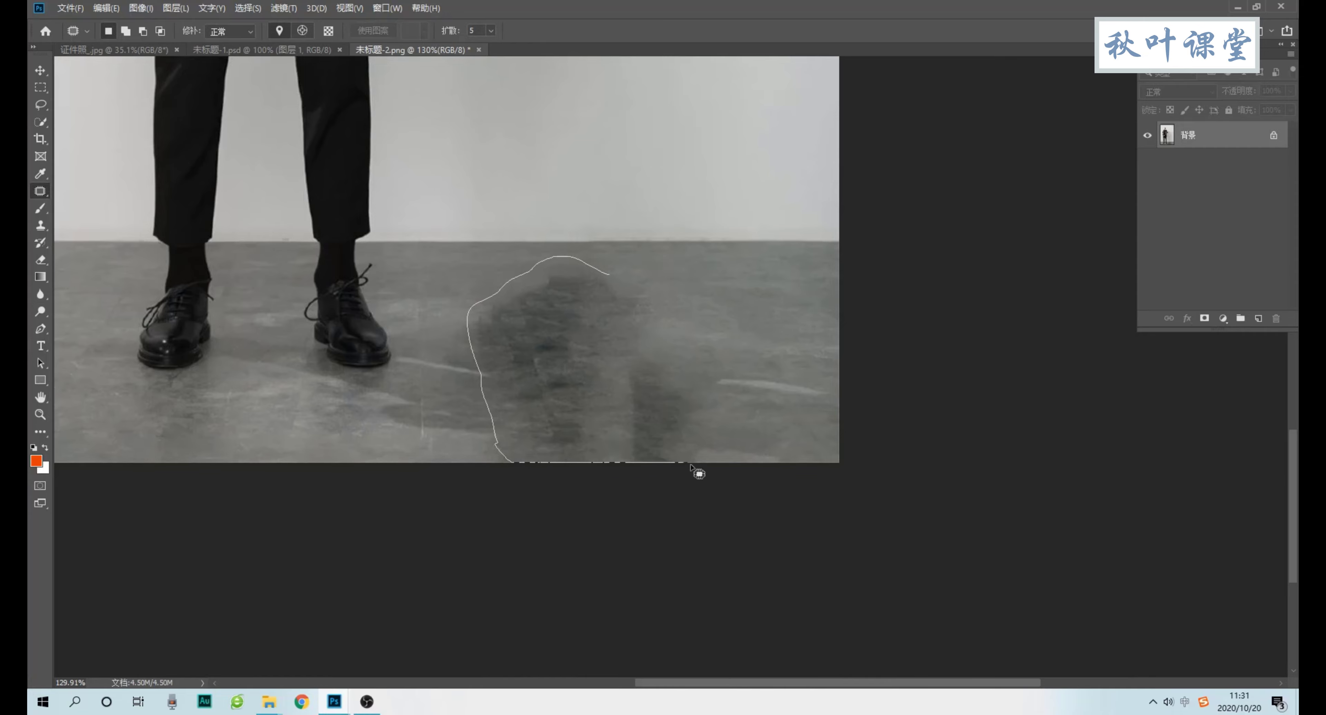
{"action": "left_click_drag", "start_coordinate": [637, 304], "coordinate": [629, 283]}
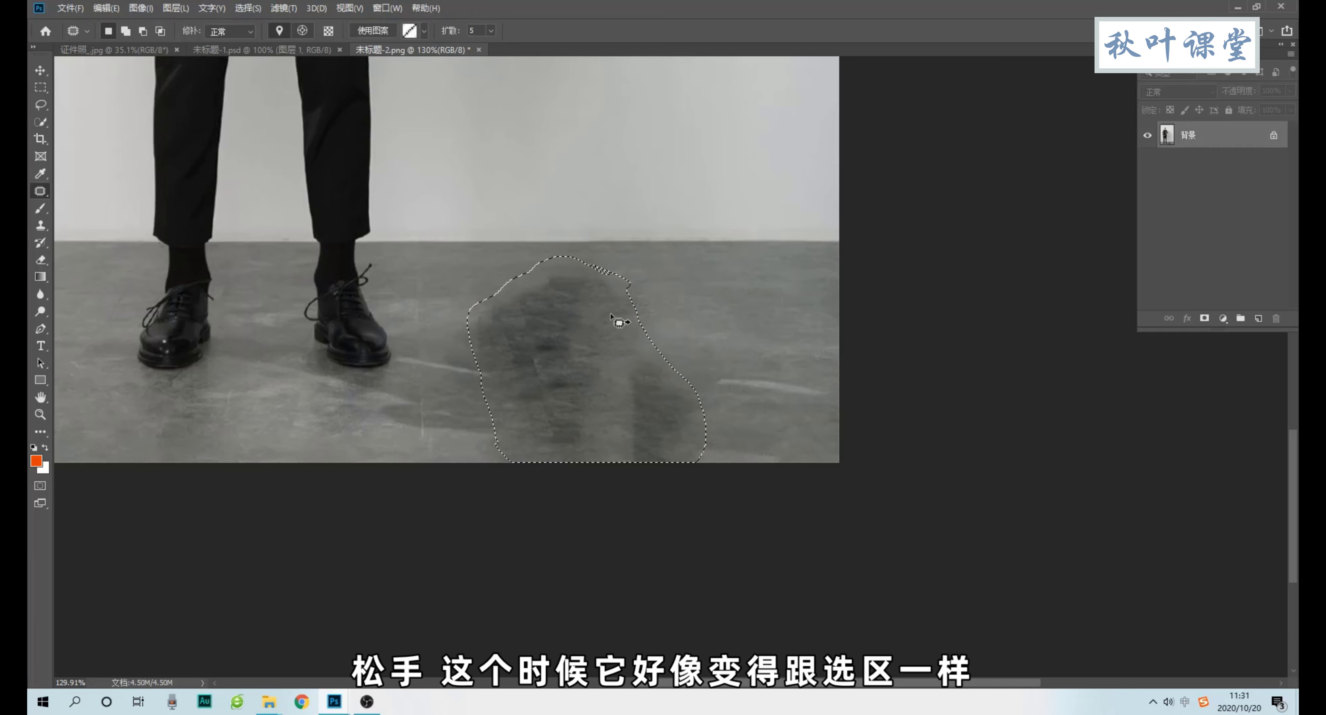
{"action": "mouse_move", "coordinate": [521, 350]}
{"action": "left_mouse_down"}
{"action": "mouse_move", "coordinate": [603, 369]}
{"action": "mouse_move", "coordinate": [734, 362]}
{"action": "left_mouse_up"}
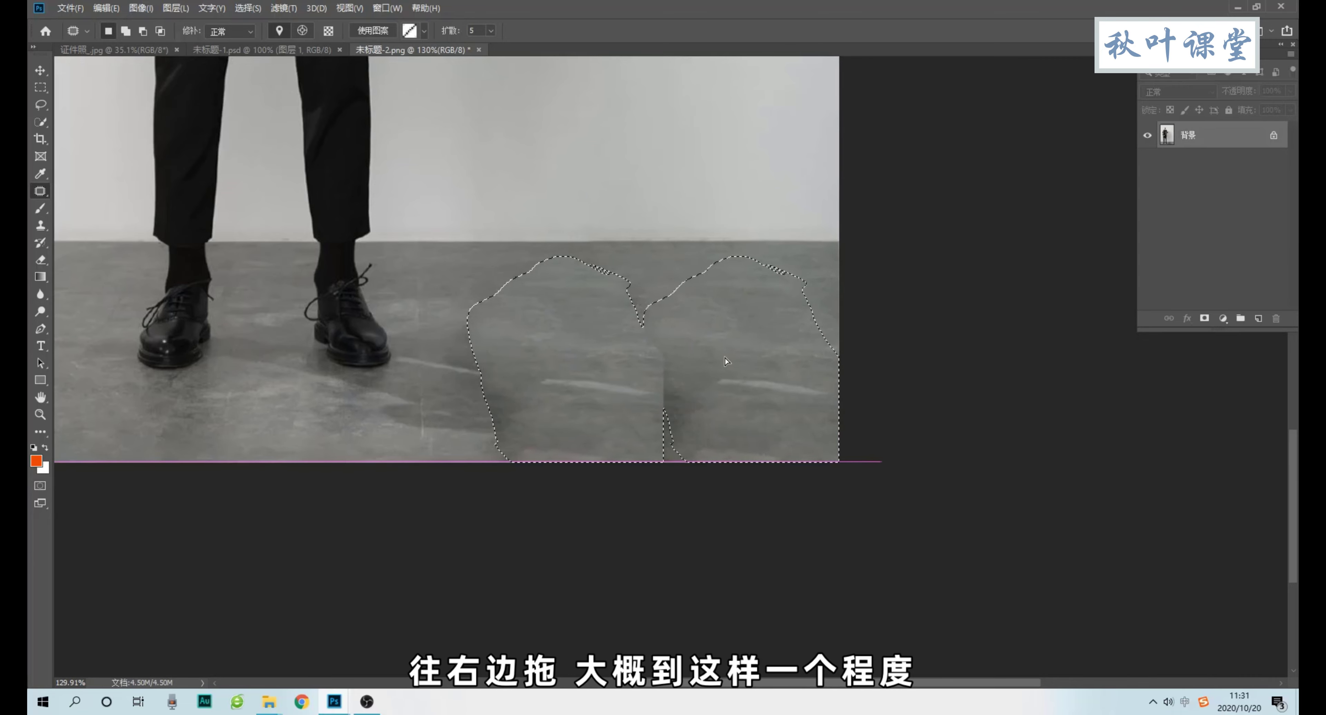
{"action": "left_click_drag", "start_coordinate": [734, 362], "coordinate": [729, 365]}
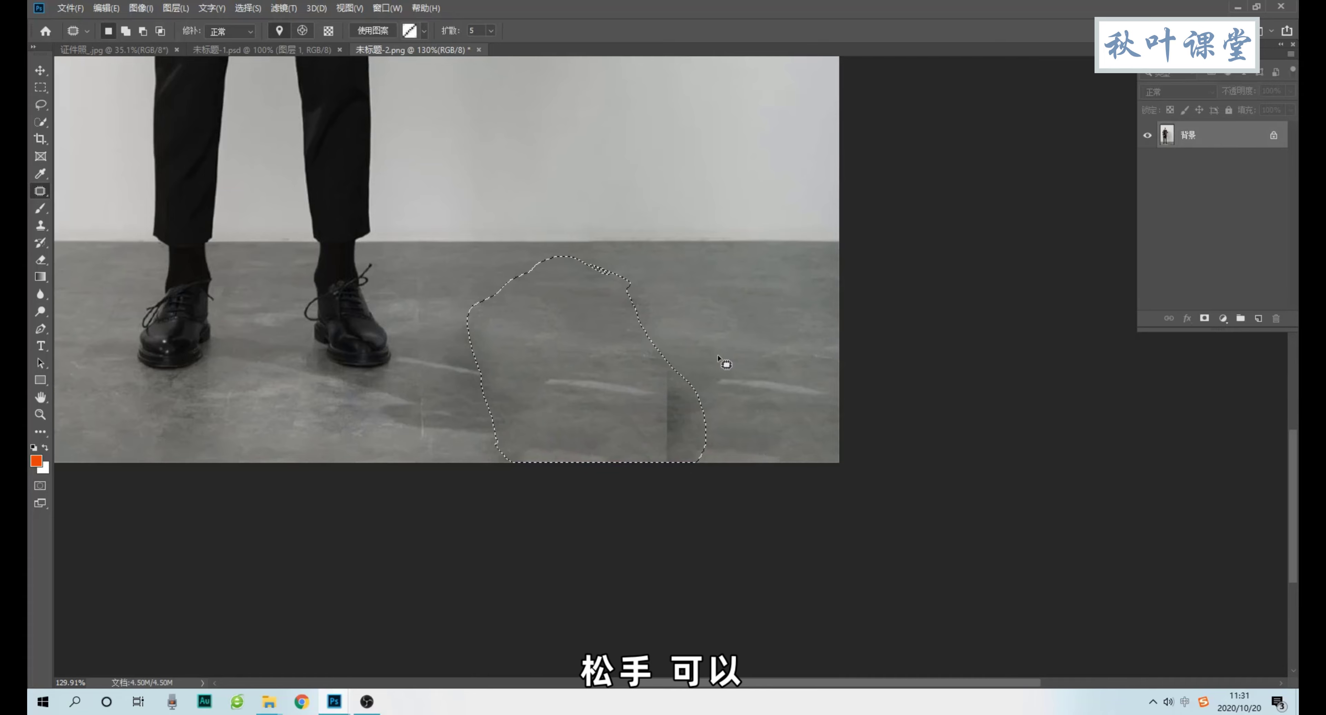
{"action": "key", "text": "ctrl+d"}
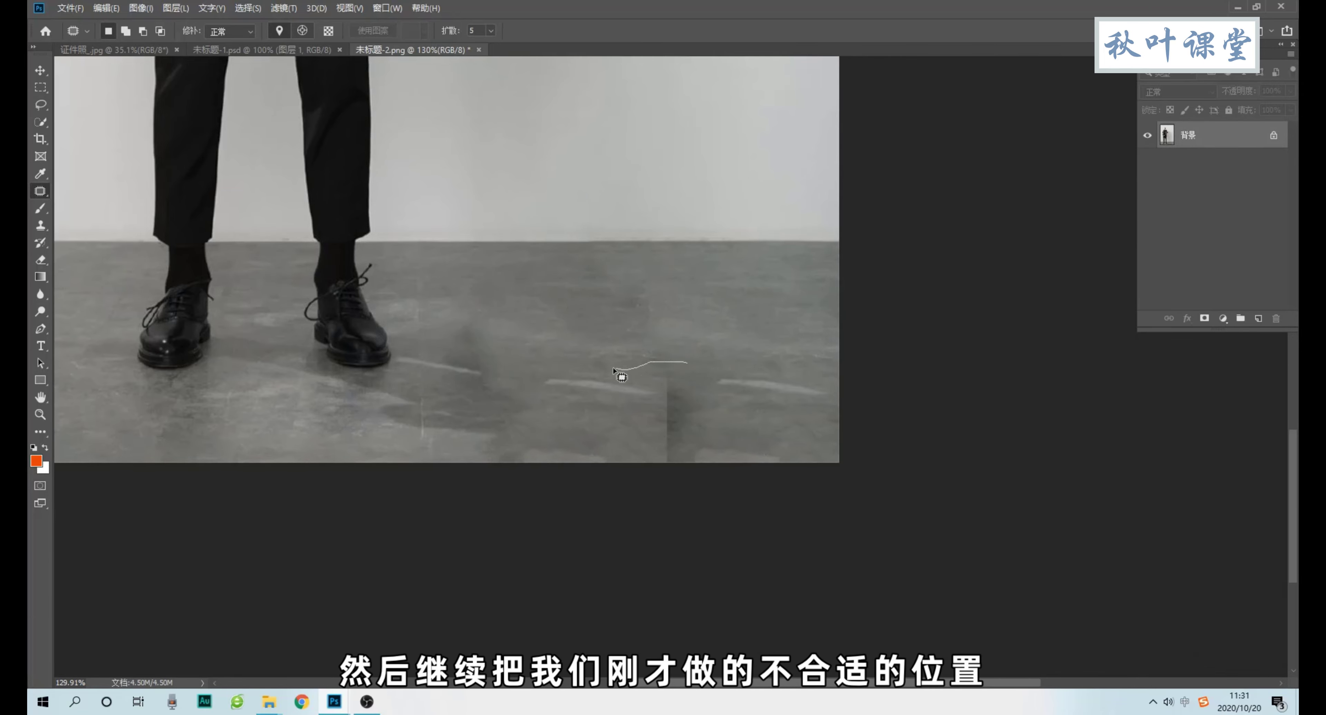
- Patch the leftover floor seam, the streaks and the smudge beside the shoes with clean floor
{"action": "left_click_drag", "start_coordinate": [545, 412], "coordinate": [666, 455]}
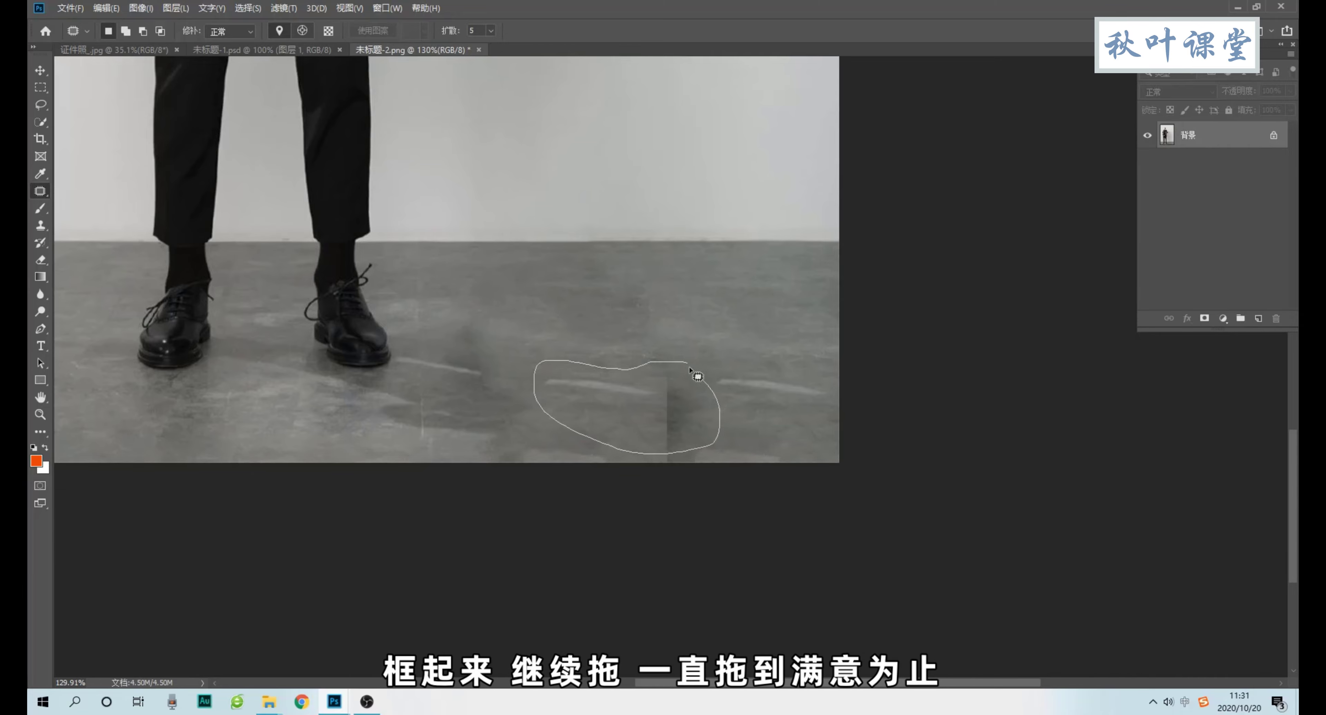
{"action": "mouse_move", "coordinate": [698, 377]}
{"action": "left_mouse_down"}
{"action": "mouse_move", "coordinate": [689, 363]}
{"action": "mouse_move", "coordinate": [762, 298]}
{"action": "left_mouse_up"}
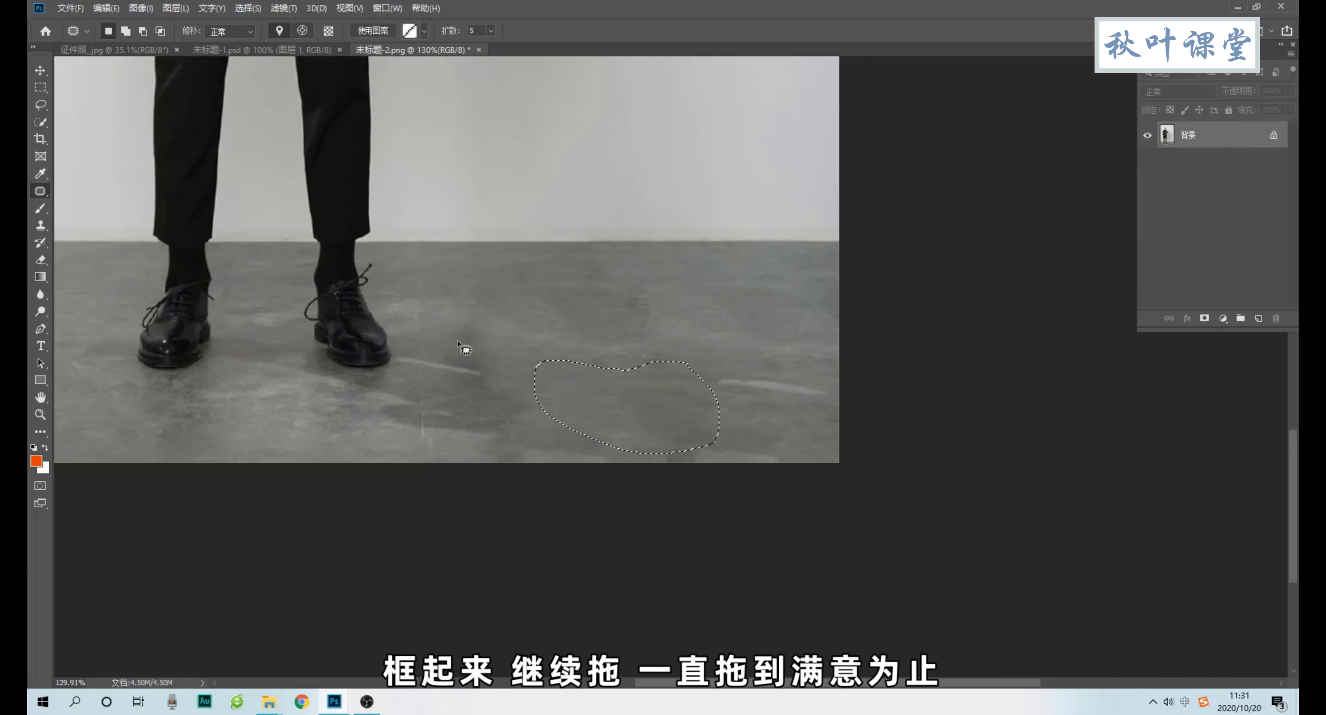
{"action": "key", "text": "ctrl+d"}
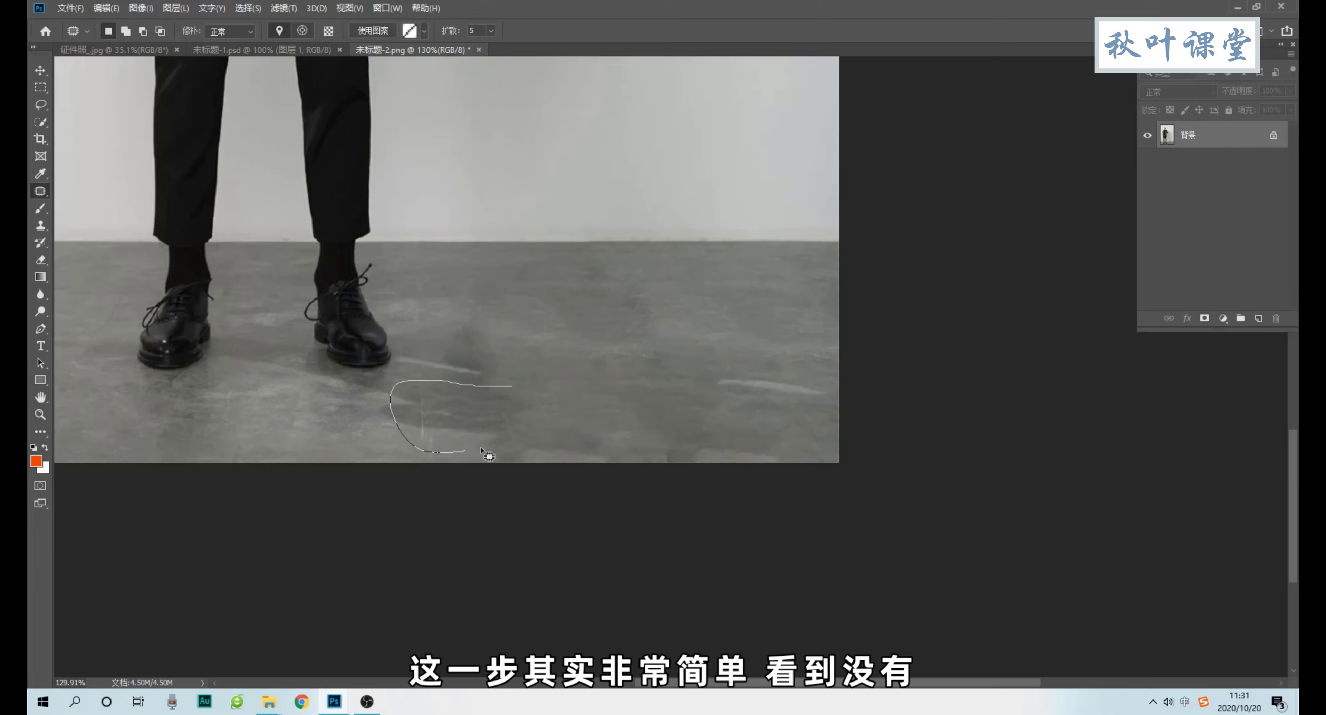
{"action": "left_click_drag", "start_coordinate": [481, 451], "coordinate": [510, 391]}
{"action": "left_click_drag", "start_coordinate": [438, 423], "coordinate": [624, 415]}
{"action": "left_click_drag", "start_coordinate": [507, 360], "coordinate": [449, 356]}
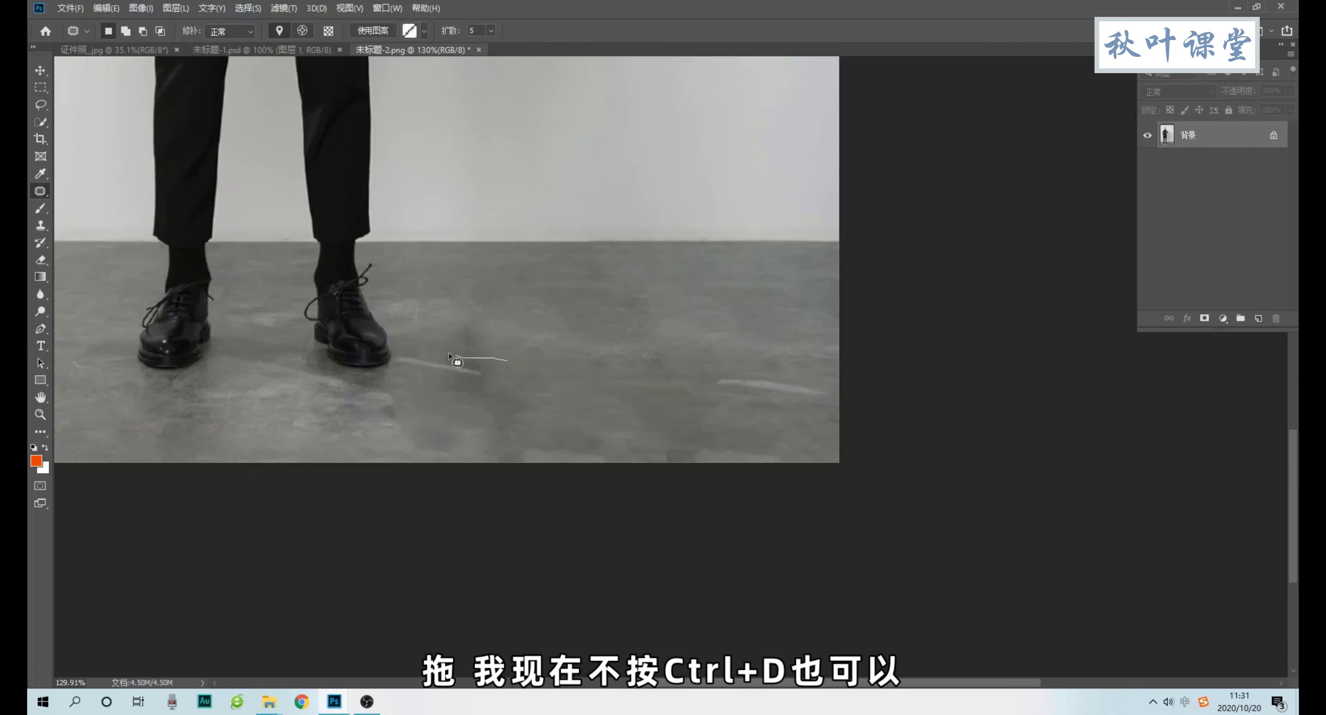
{"action": "left_click_drag", "start_coordinate": [450, 286], "coordinate": [499, 357]}
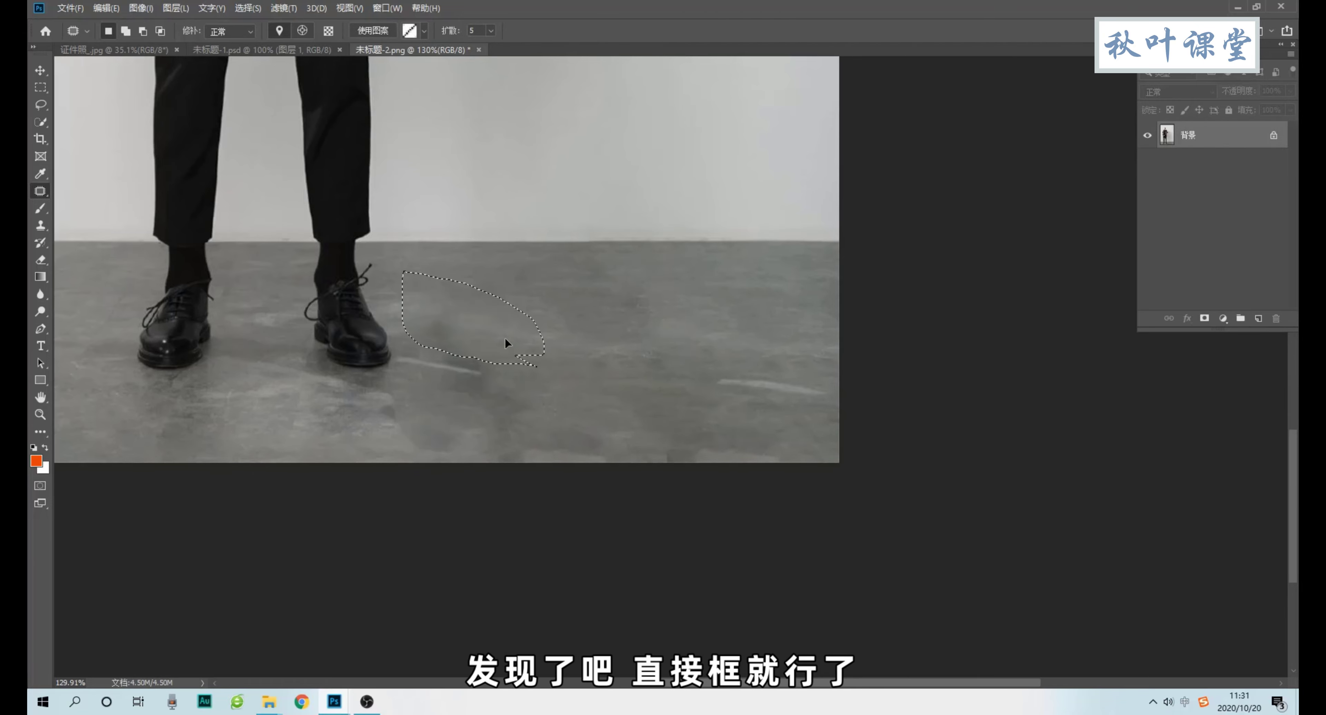
{"action": "key", "text": "ctrl+d"}
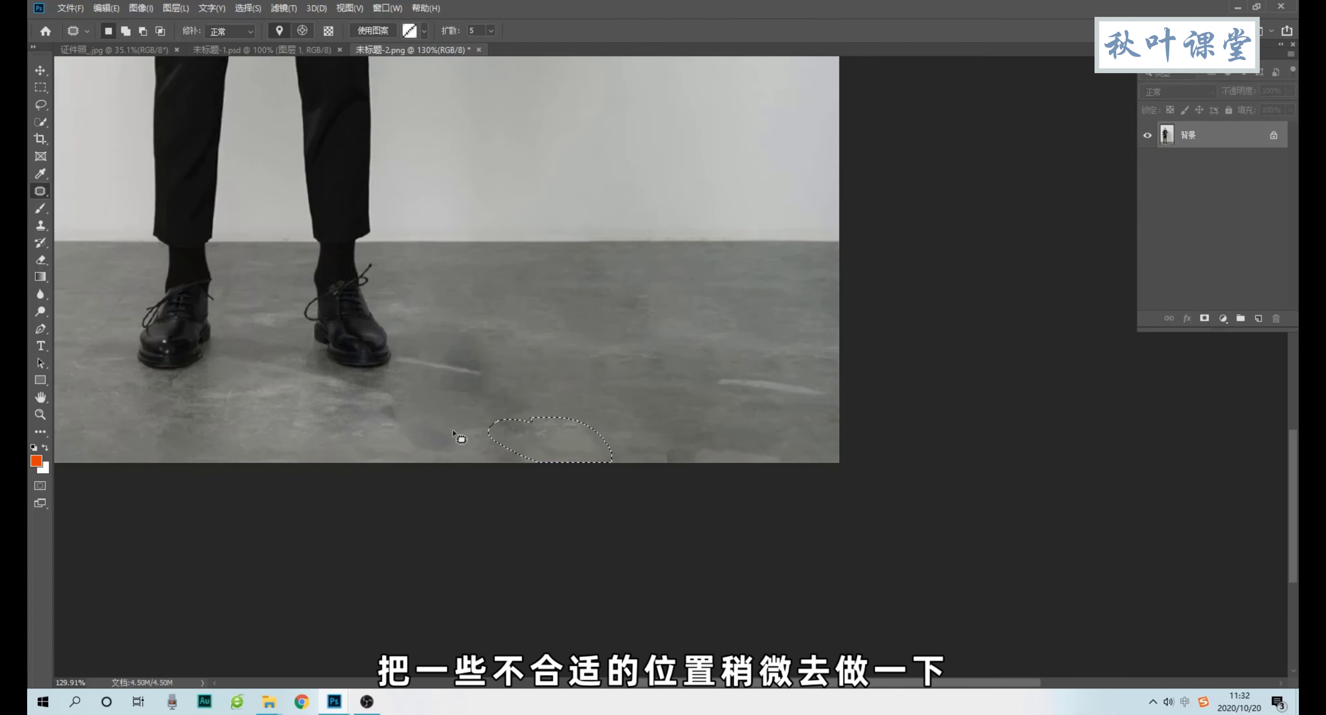
- Patch the blemishes along the floor's bottom edge and two nearby floor blotches
{"action": "mouse_move", "coordinate": [459, 425]}
{"action": "left_mouse_down"}
{"action": "mouse_move", "coordinate": [565, 432]}
{"action": "mouse_move", "coordinate": [453, 422]}
{"action": "left_mouse_up"}
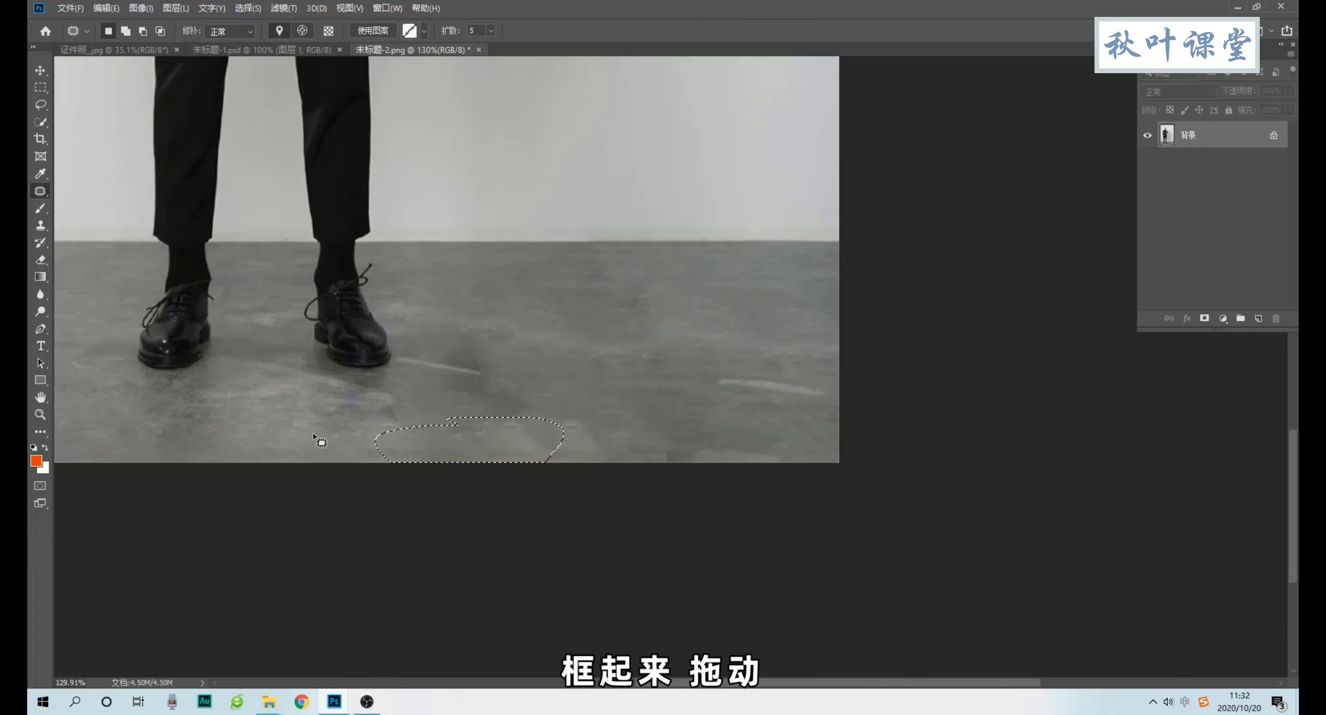
{"action": "left_click_drag", "start_coordinate": [603, 411], "coordinate": [598, 438]}
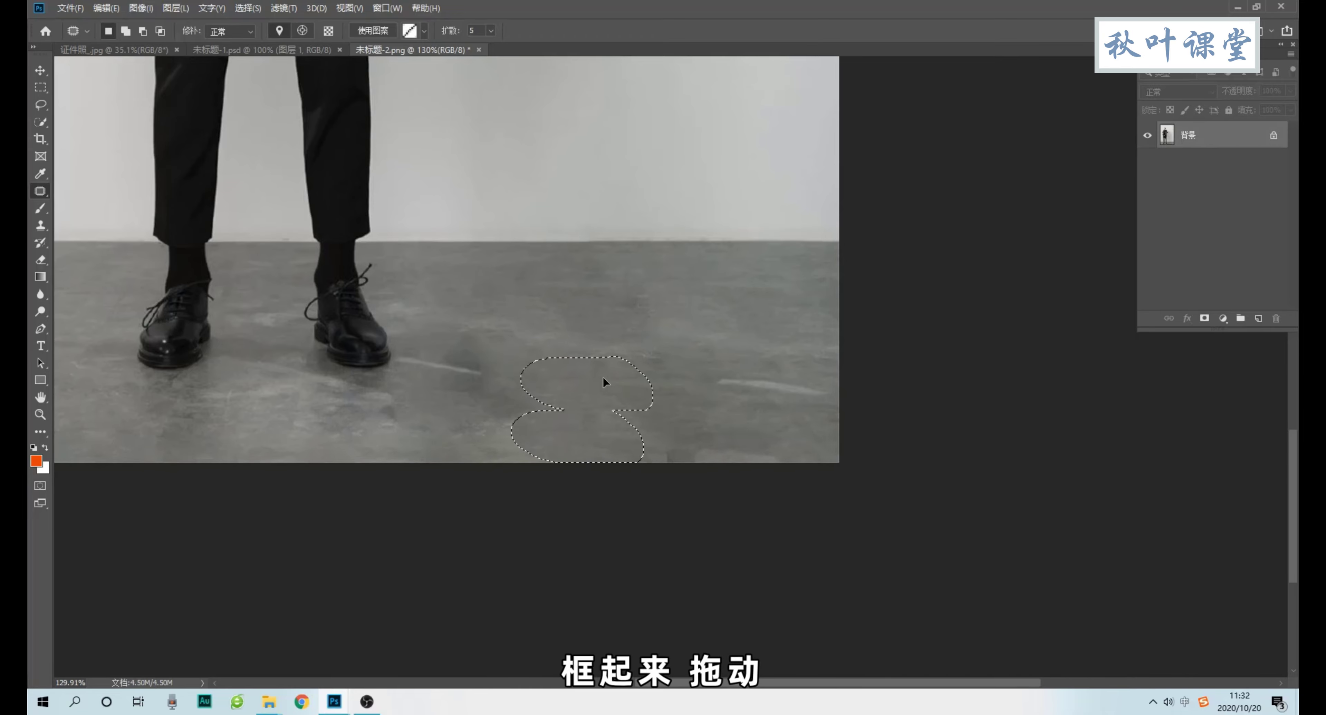
{"action": "left_click_drag", "start_coordinate": [721, 434], "coordinate": [716, 437]}
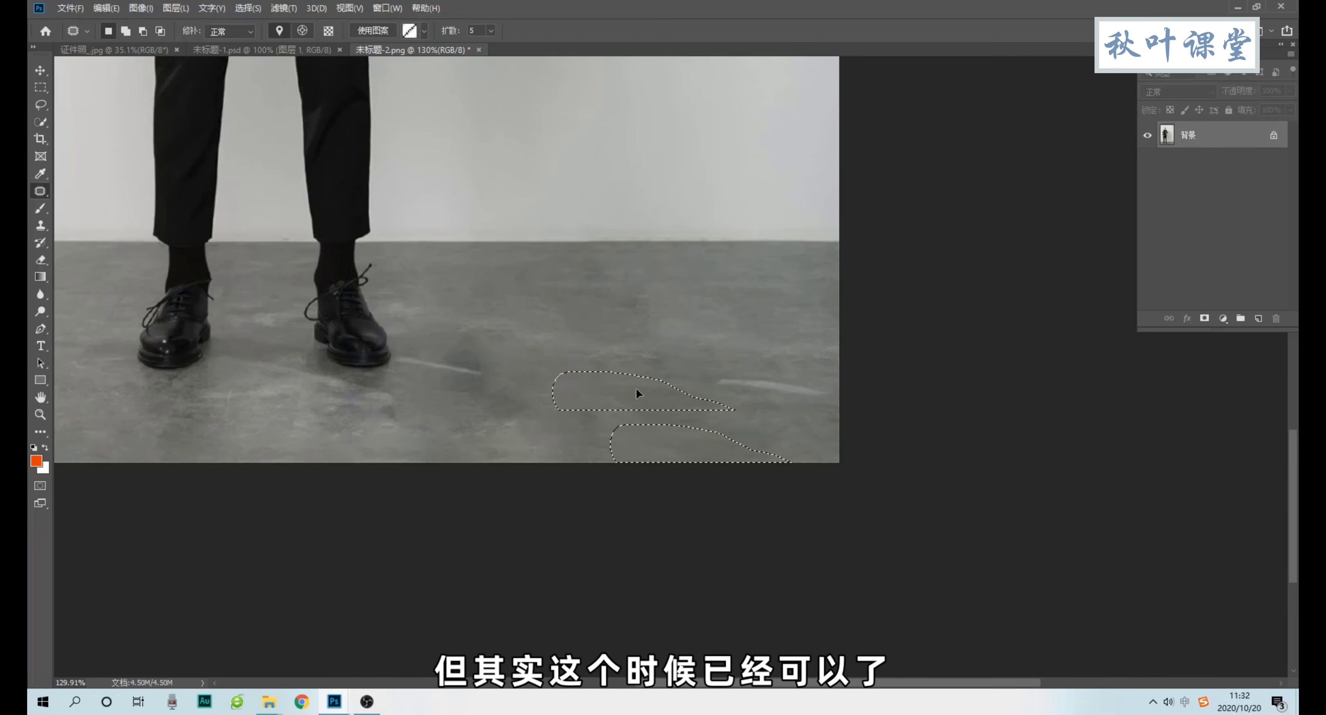
{"action": "left_click_drag", "start_coordinate": [641, 292], "coordinate": [643, 294]}
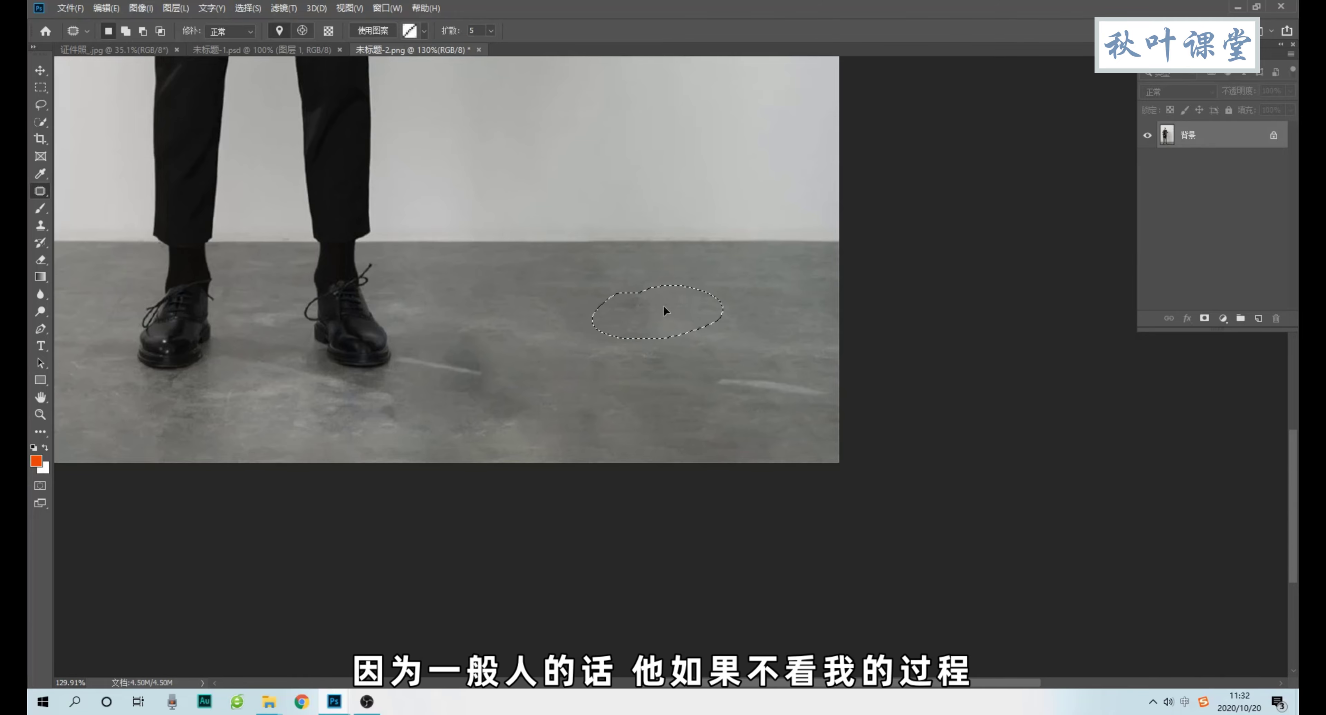
{"action": "left_click_drag", "start_coordinate": [726, 307], "coordinate": [682, 334]}
{"action": "key", "text": "ctrl+z"}
- Patch the dark area below the wall line and the smudges near the floor's centre
{"action": "left_click_drag", "start_coordinate": [628, 265], "coordinate": [498, 266]}
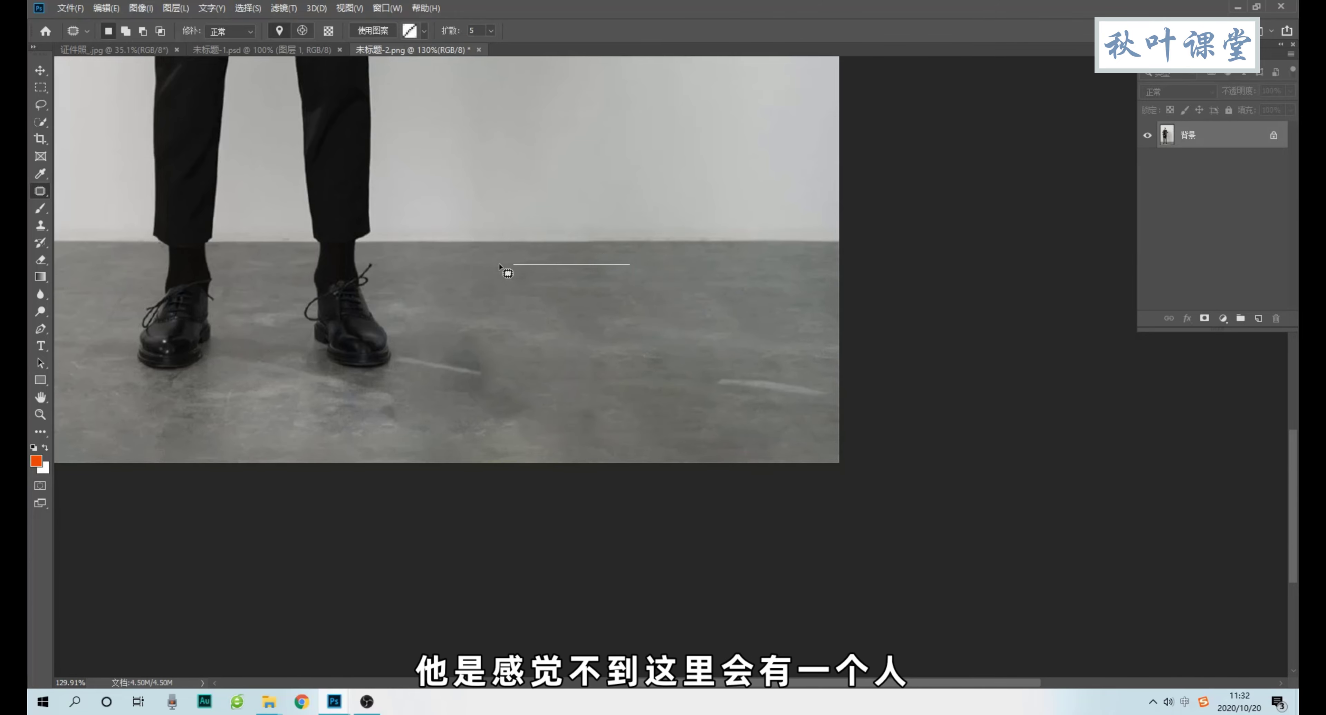
{"action": "left_click_drag", "start_coordinate": [766, 300], "coordinate": [766, 301]}
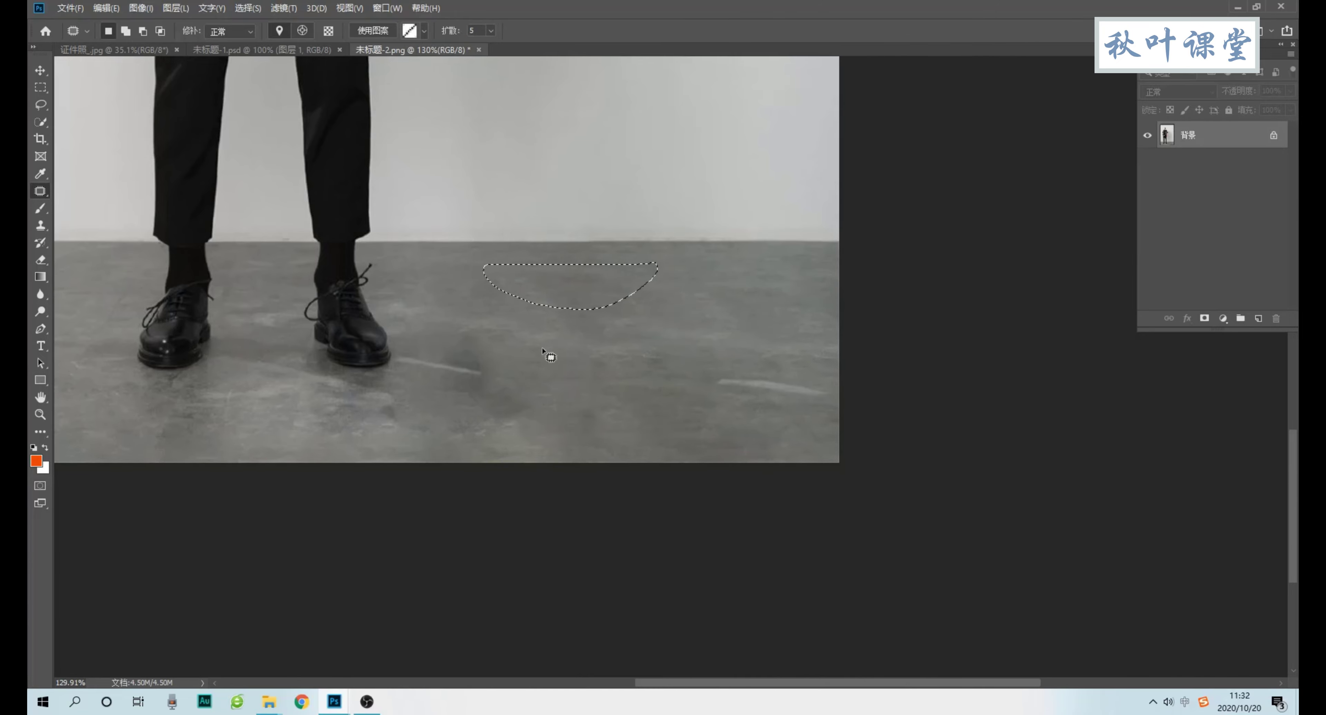
{"action": "left_click_drag", "start_coordinate": [531, 339], "coordinate": [529, 318]}
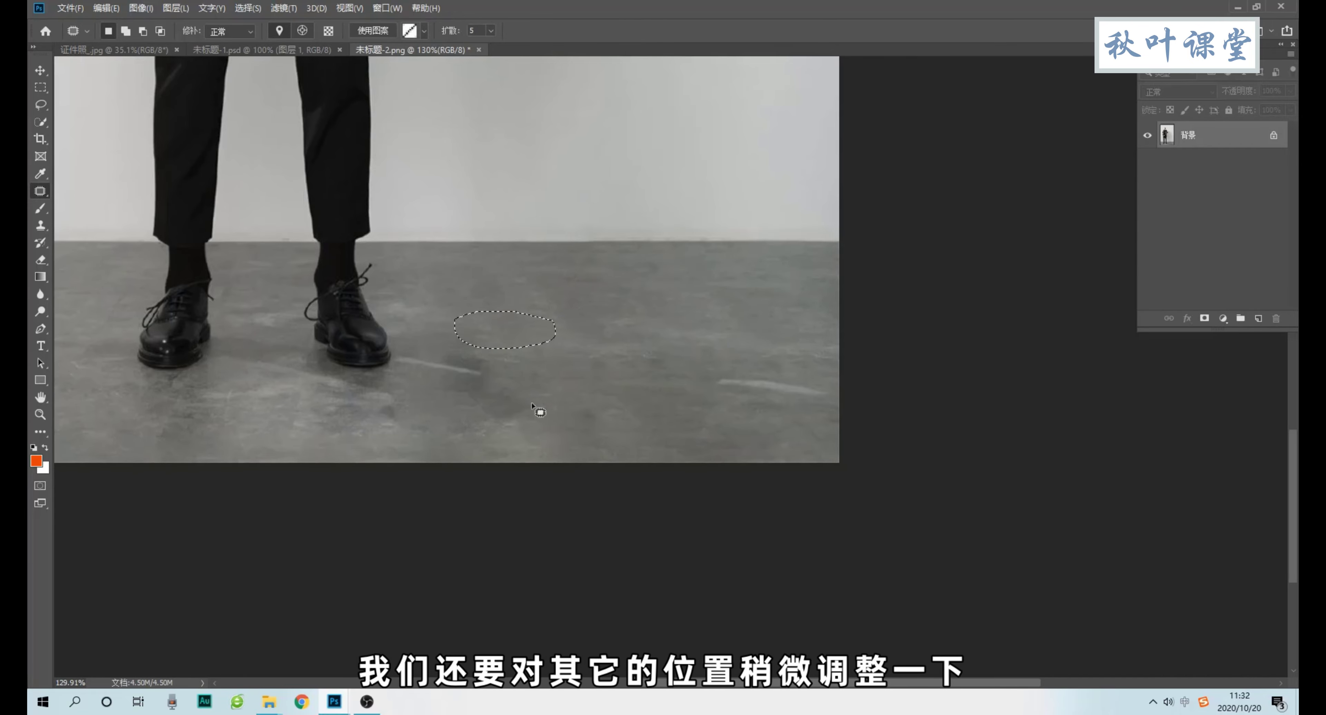
{"action": "left_click_drag", "start_coordinate": [528, 413], "coordinate": [648, 377]}
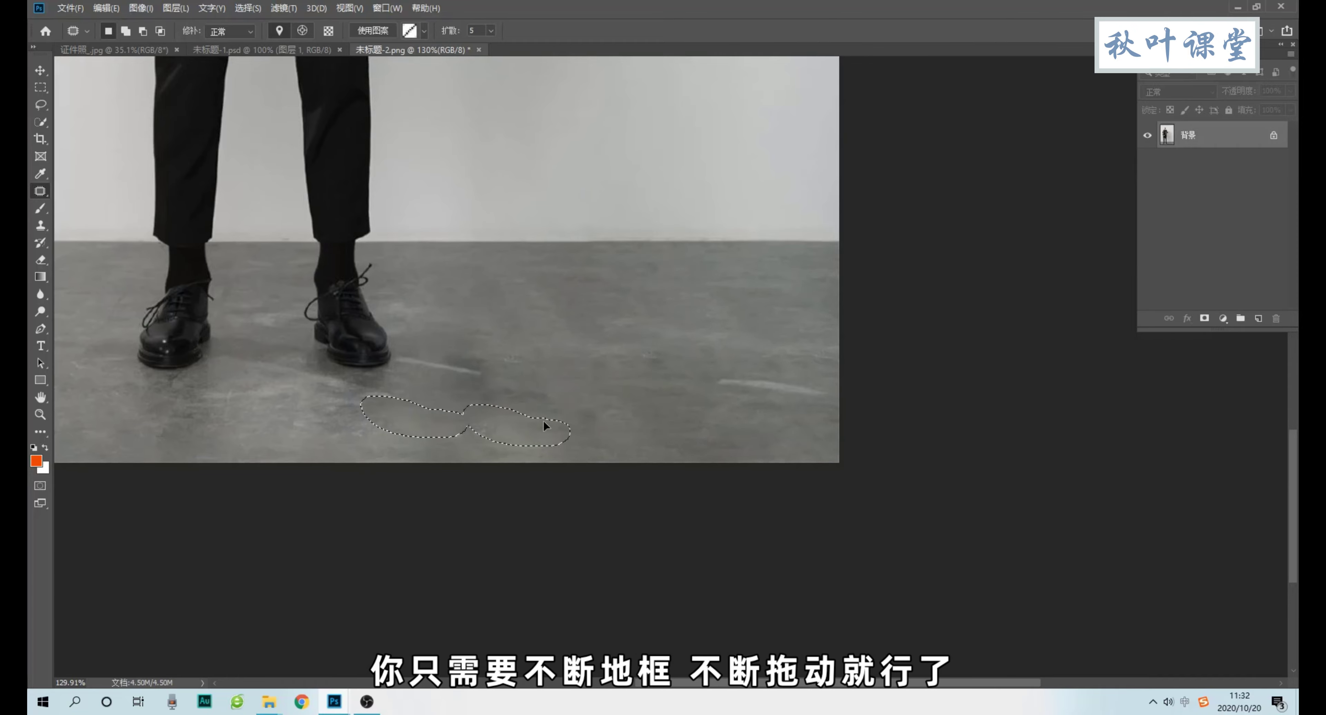
{"action": "left_click_drag", "start_coordinate": [500, 413], "coordinate": [440, 425]}
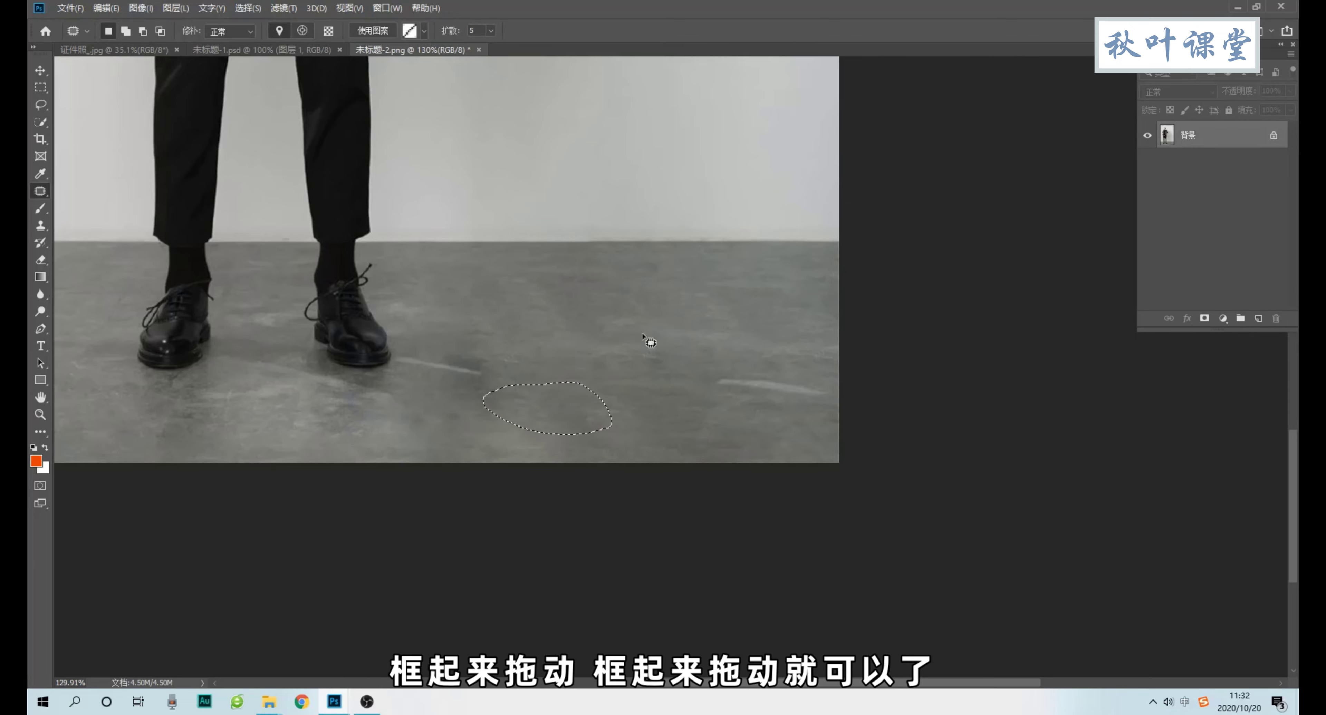
{"action": "left_click_drag", "start_coordinate": [643, 336], "coordinate": [680, 298]}
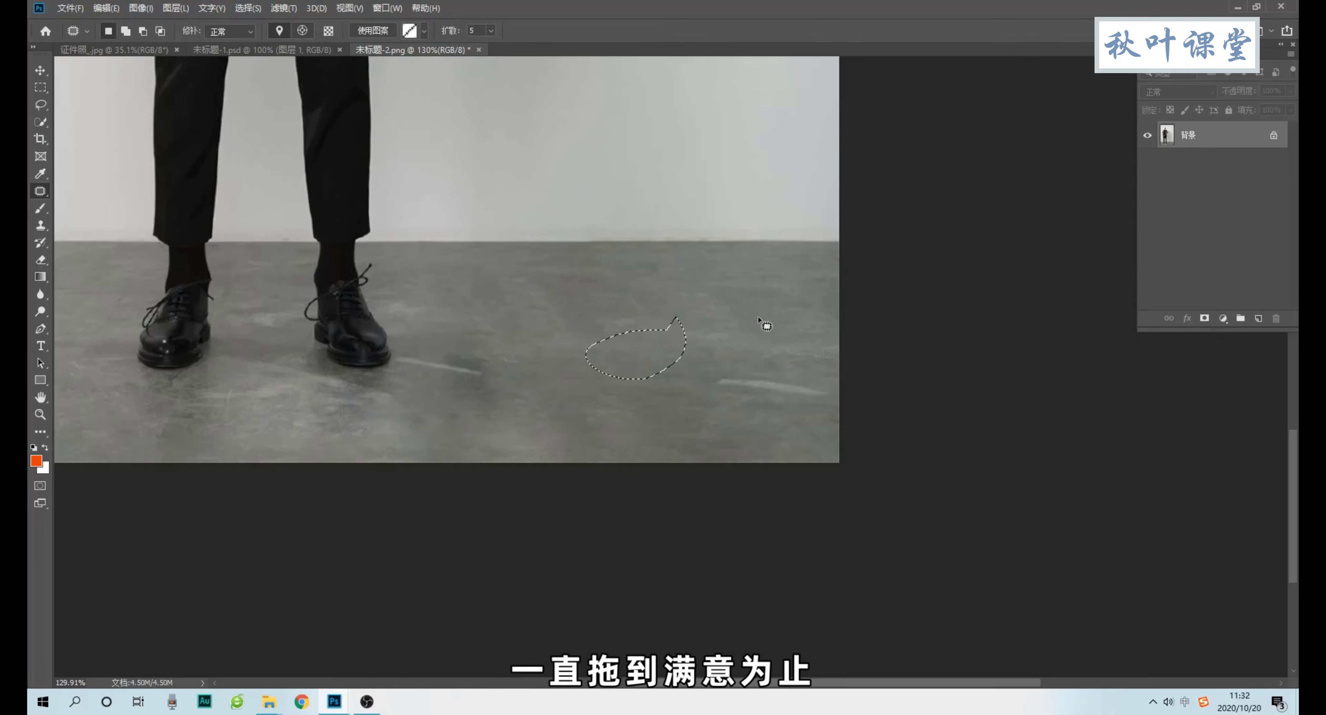
{"action": "left_click_drag", "start_coordinate": [764, 325], "coordinate": [749, 355]}
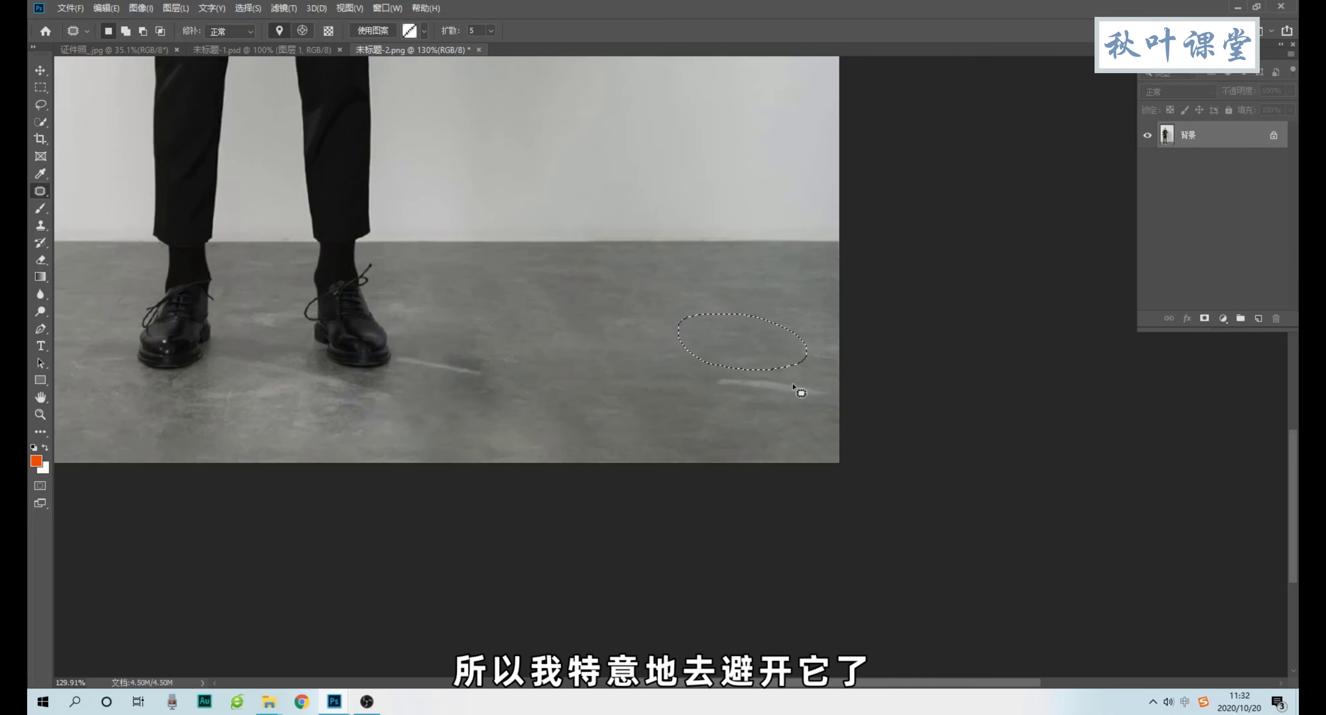
- Patch the white streak and remaining spots beside the shoes, then zoom out to check
{"action": "left_click_drag", "start_coordinate": [812, 378], "coordinate": [701, 395]}
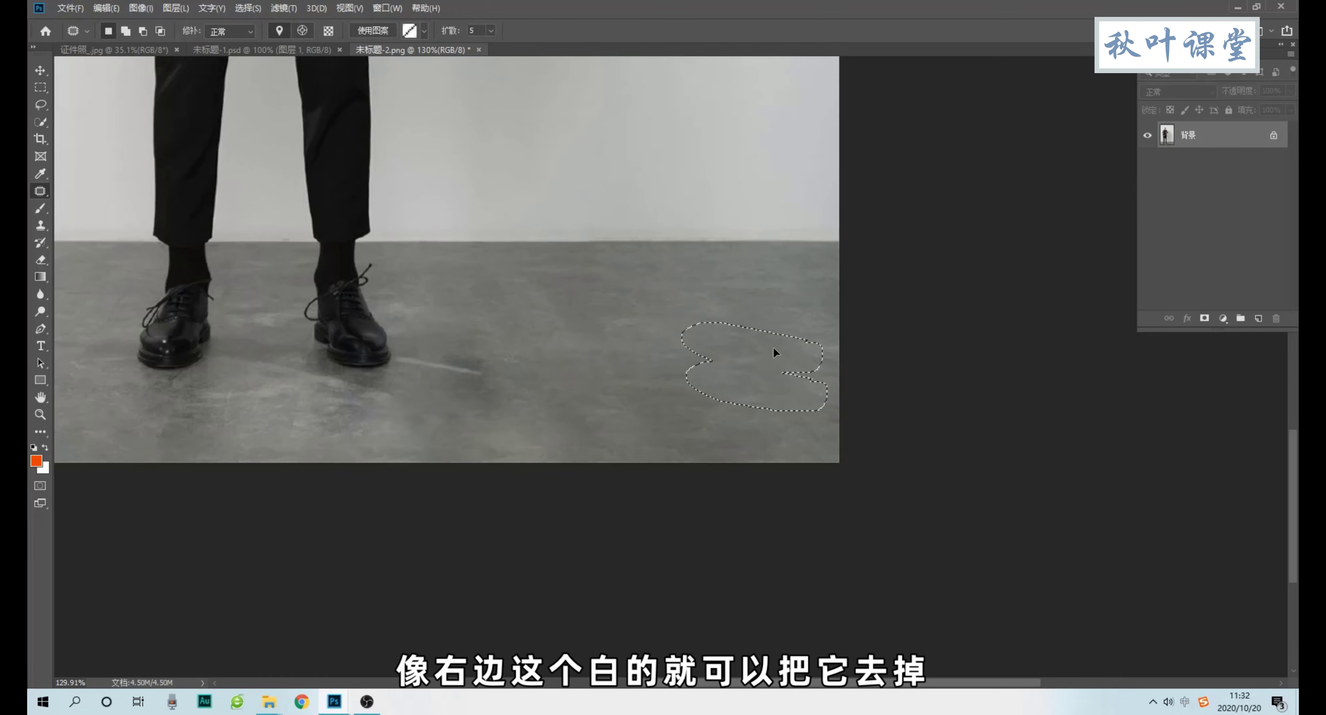
{"action": "key", "text": "ctrl+z"}
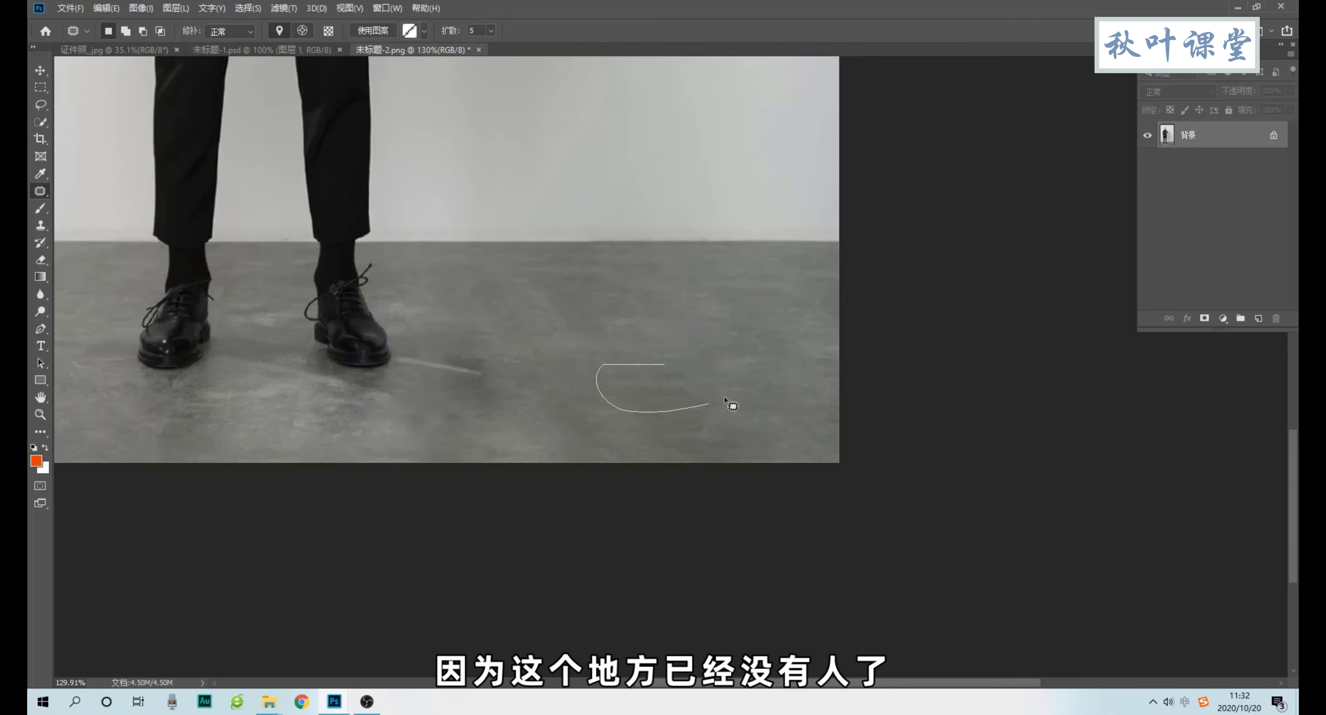
{"action": "left_click_drag", "start_coordinate": [611, 308], "coordinate": [563, 311]}
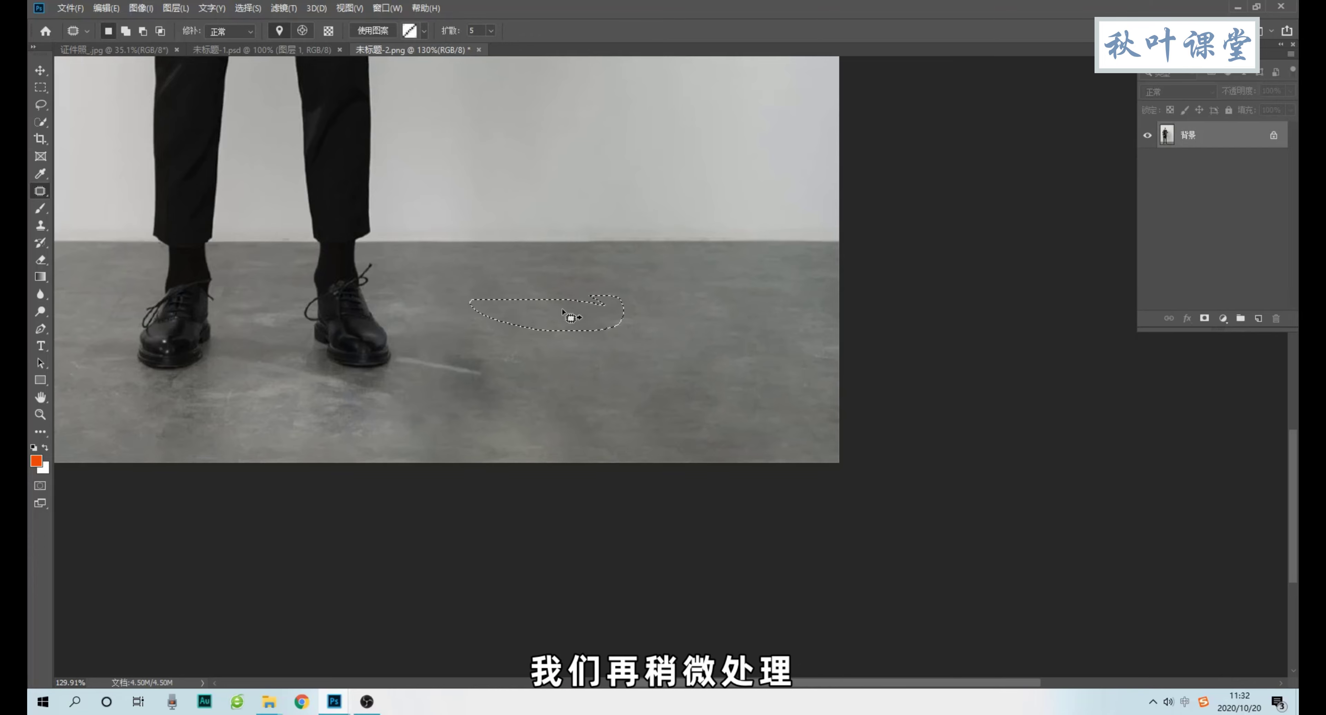
{"action": "left_click_drag", "start_coordinate": [576, 263], "coordinate": [611, 315]}
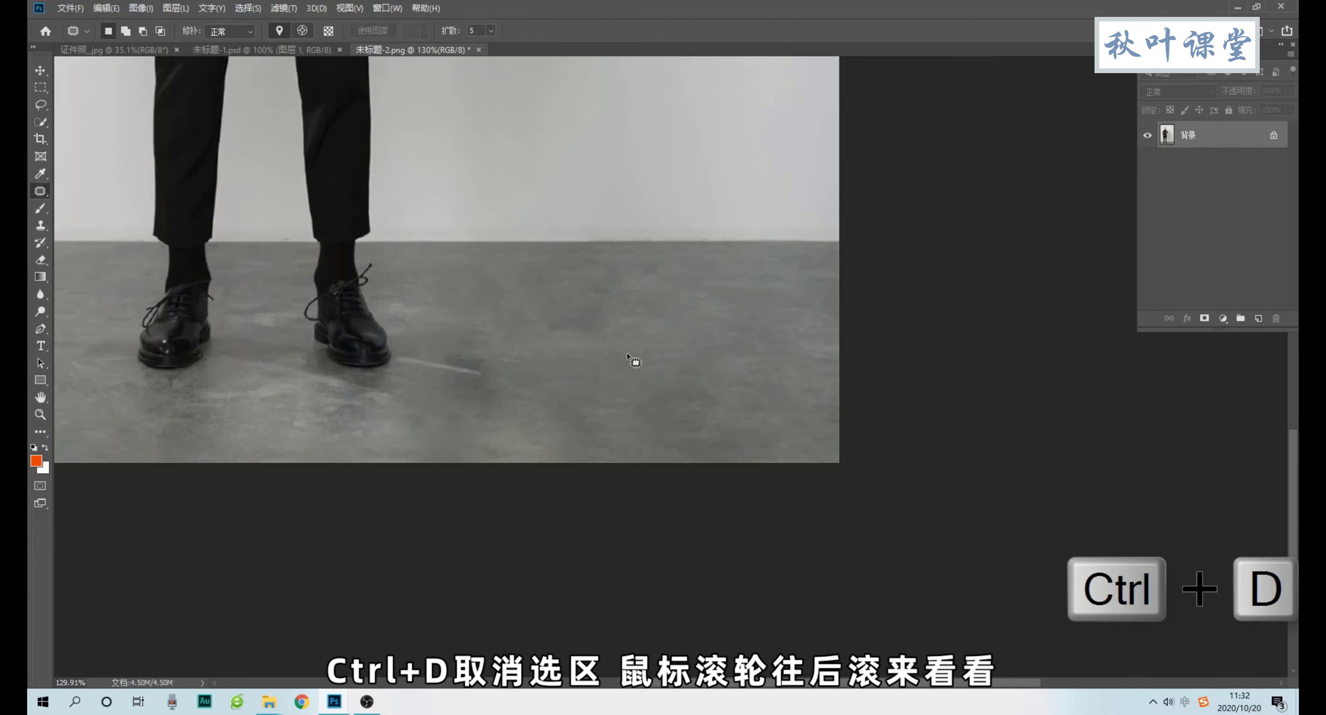
{"action": "scroll", "coordinate": [632, 359], "scroll_direction": "down", "scroll_amount": 3}
{"action": "scroll", "coordinate": [636, 365], "scroll_direction": "down", "scroll_amount": 2}
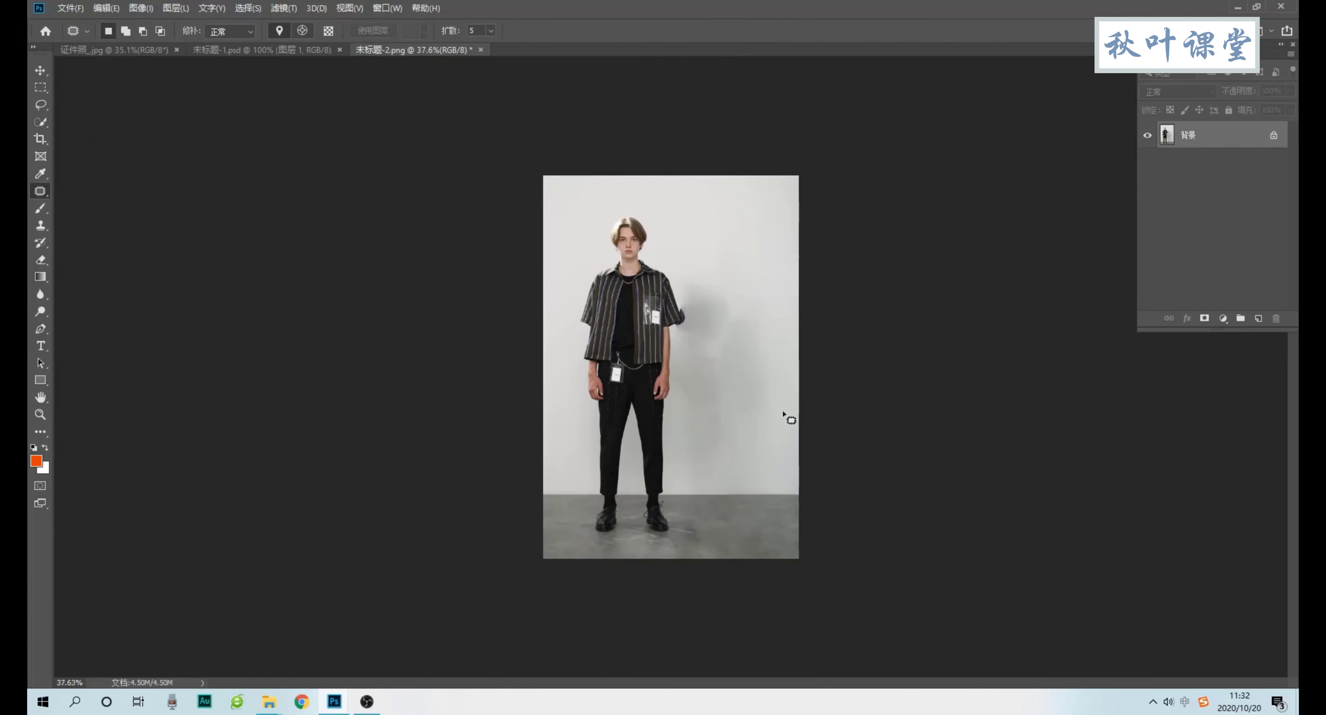
{"action": "scroll", "coordinate": [823, 307], "scroll_direction": "up", "scroll_amount": 2}
{"action": "scroll", "coordinate": [742, 232], "scroll_direction": "up", "scroll_amount": 1}
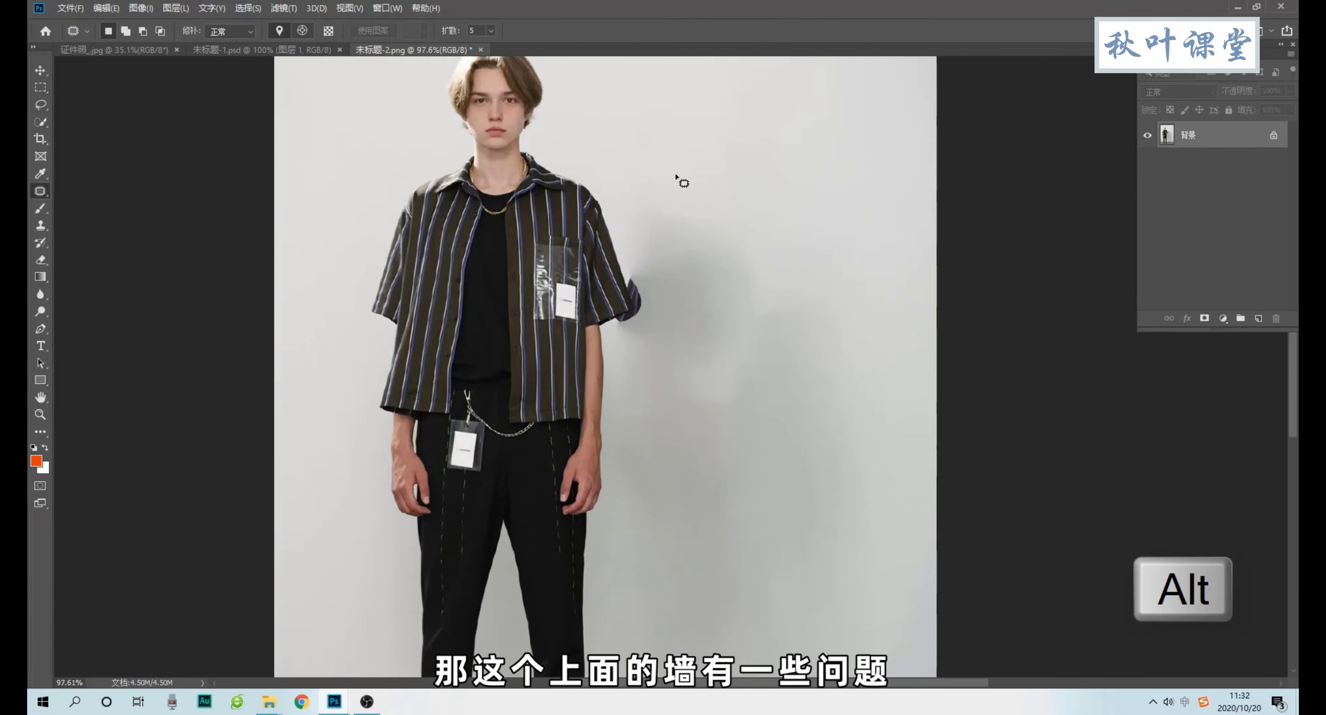
{"action": "scroll", "coordinate": [695, 206], "scroll_direction": "up", "scroll_amount": 2}
- Patch the grey wall discoloration and stain beside the arm and sleeve
{"action": "mouse_move", "coordinate": [721, 242]}
{"action": "left_mouse_down"}
{"action": "mouse_move", "coordinate": [592, 225]}
{"action": "mouse_move", "coordinate": [586, 242]}
{"action": "mouse_move", "coordinate": [633, 296]}
{"action": "left_mouse_up"}
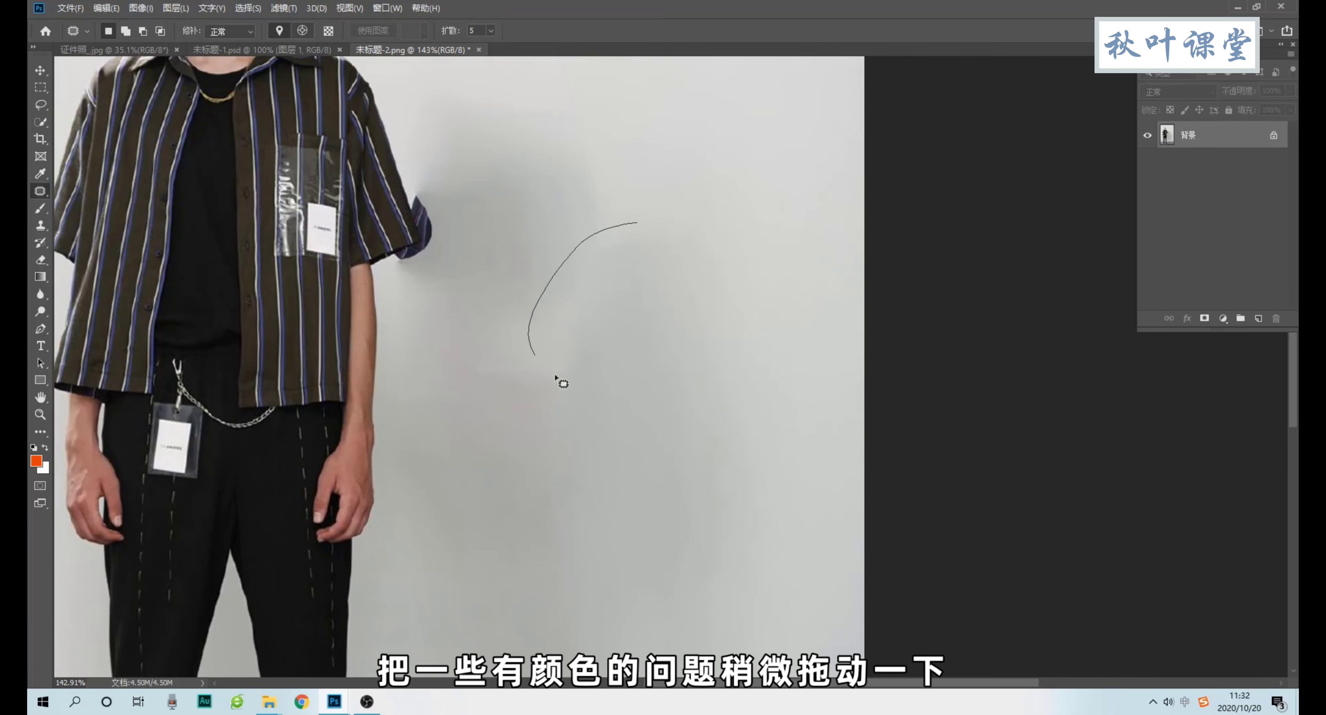
{"action": "left_click_drag", "start_coordinate": [641, 288], "coordinate": [783, 266]}
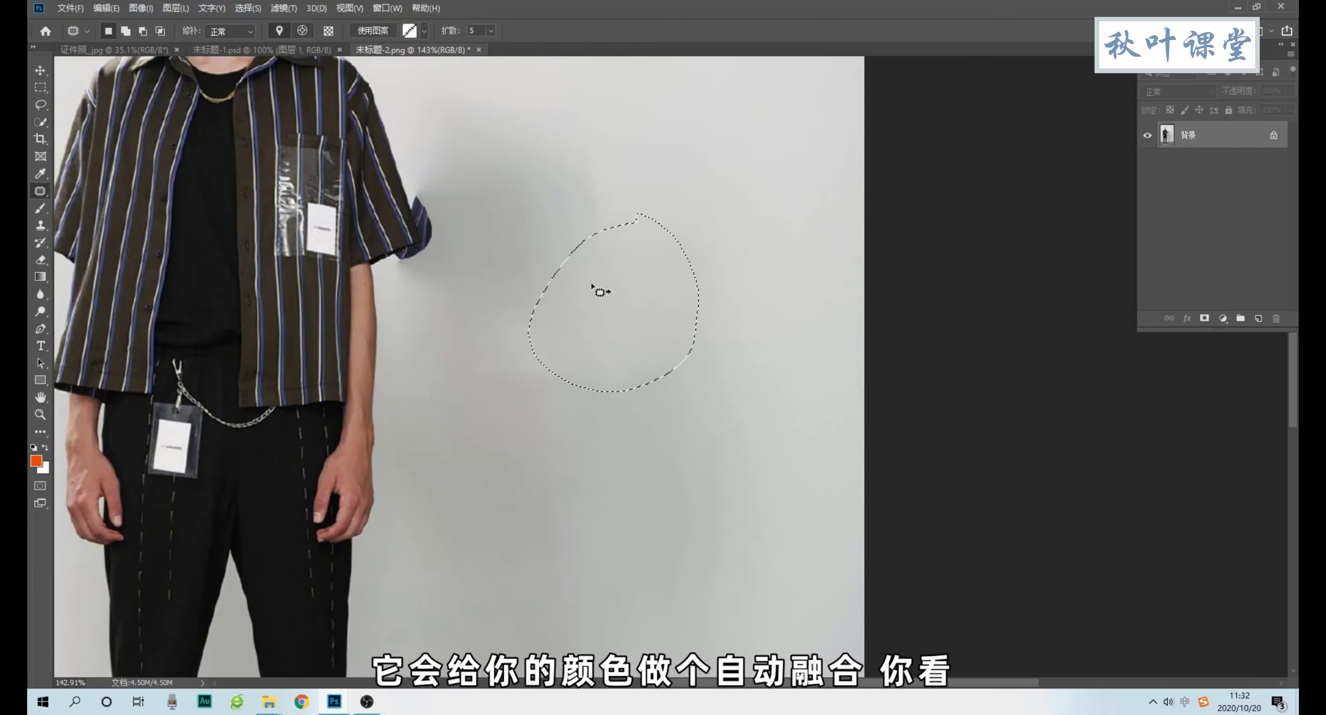
{"action": "left_click_drag", "start_coordinate": [576, 387], "coordinate": [584, 412]}
{"action": "left_click_drag", "start_coordinate": [566, 396], "coordinate": [621, 361]}
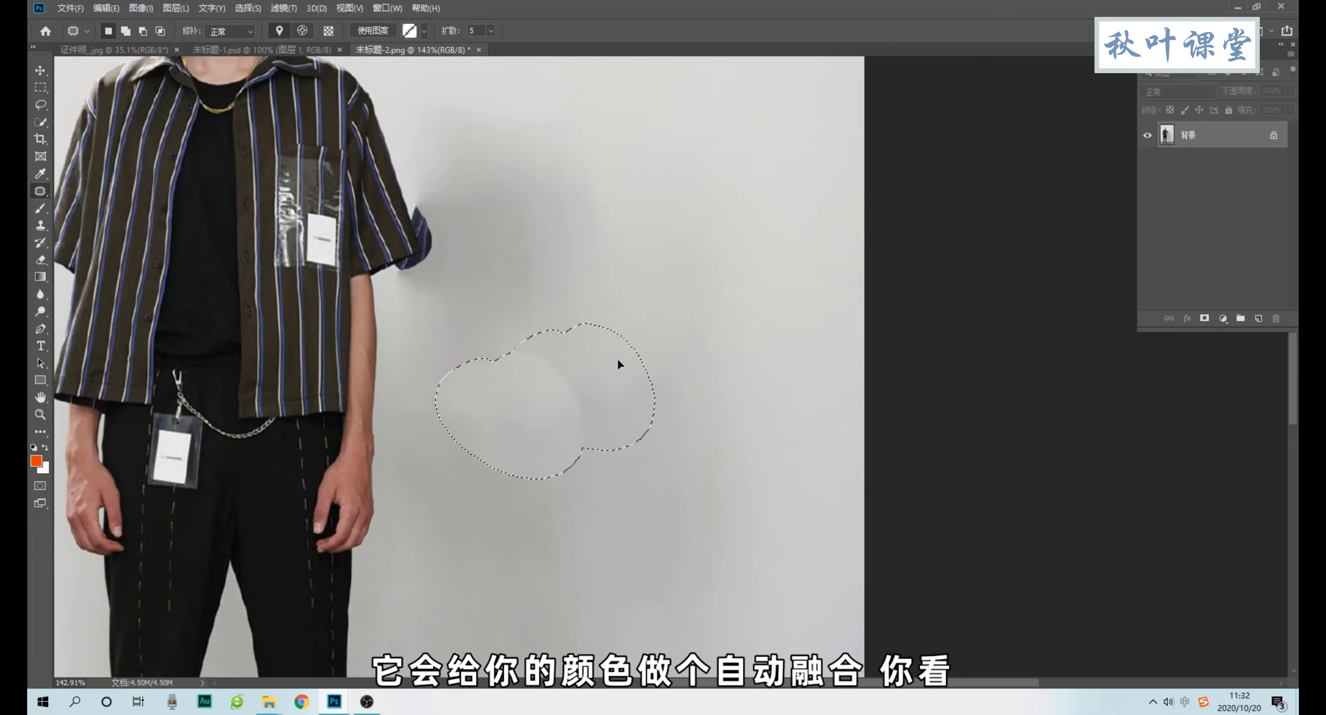
{"action": "mouse_move", "coordinate": [436, 516]}
{"action": "left_mouse_down"}
{"action": "mouse_move", "coordinate": [608, 550]}
{"action": "mouse_move", "coordinate": [537, 393]}
{"action": "left_mouse_up"}
{"action": "left_click_drag", "start_coordinate": [650, 454], "coordinate": [670, 329]}
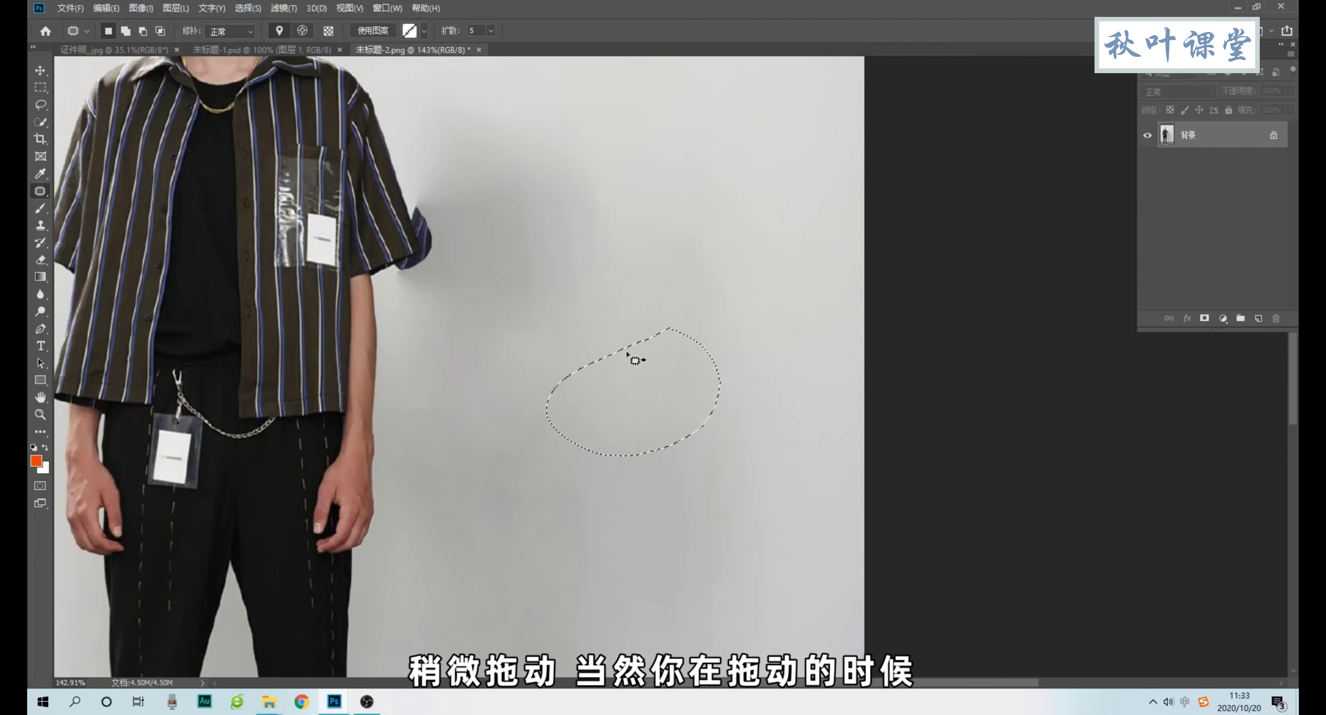
- Undo a patch spoiled by sampling the person, then patch the blotchy wall beside the hips
{"action": "left_click_drag", "start_coordinate": [630, 422], "coordinate": [679, 268]}
{"action": "left_click_drag", "start_coordinate": [567, 341], "coordinate": [571, 329]}
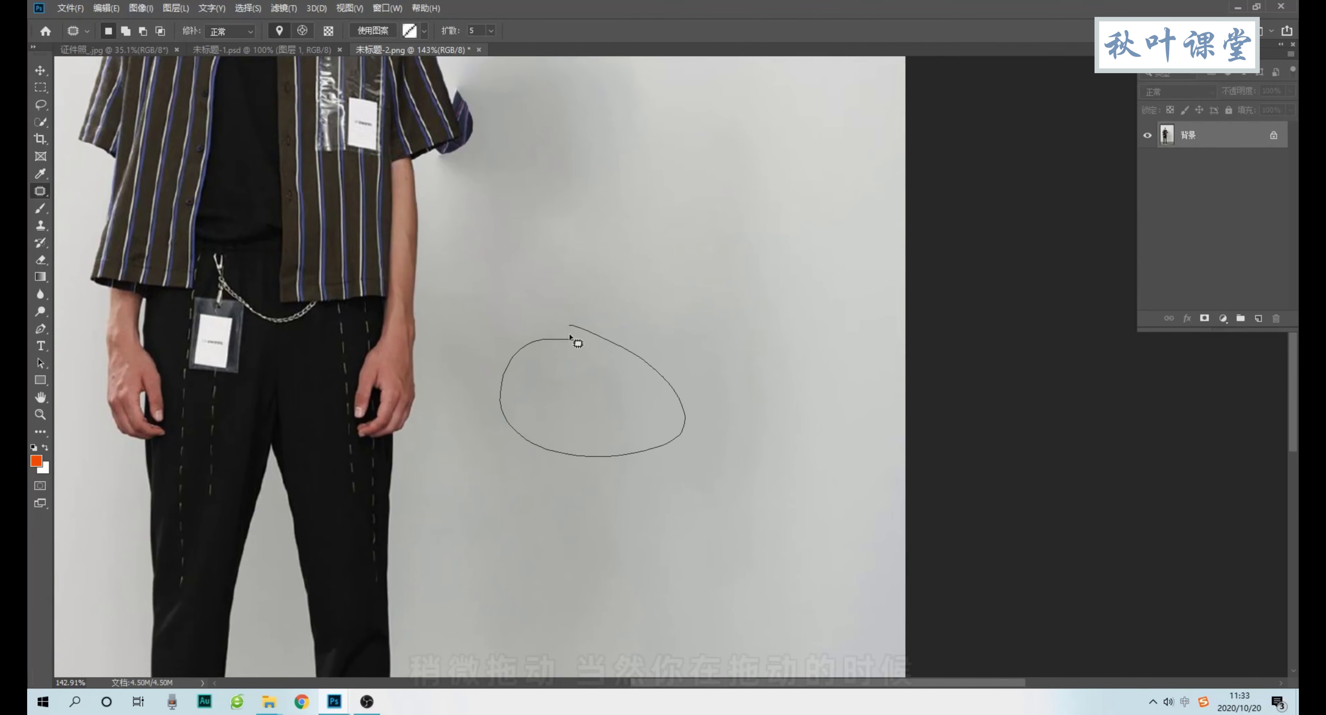
{"action": "left_click_drag", "start_coordinate": [624, 434], "coordinate": [365, 299]}
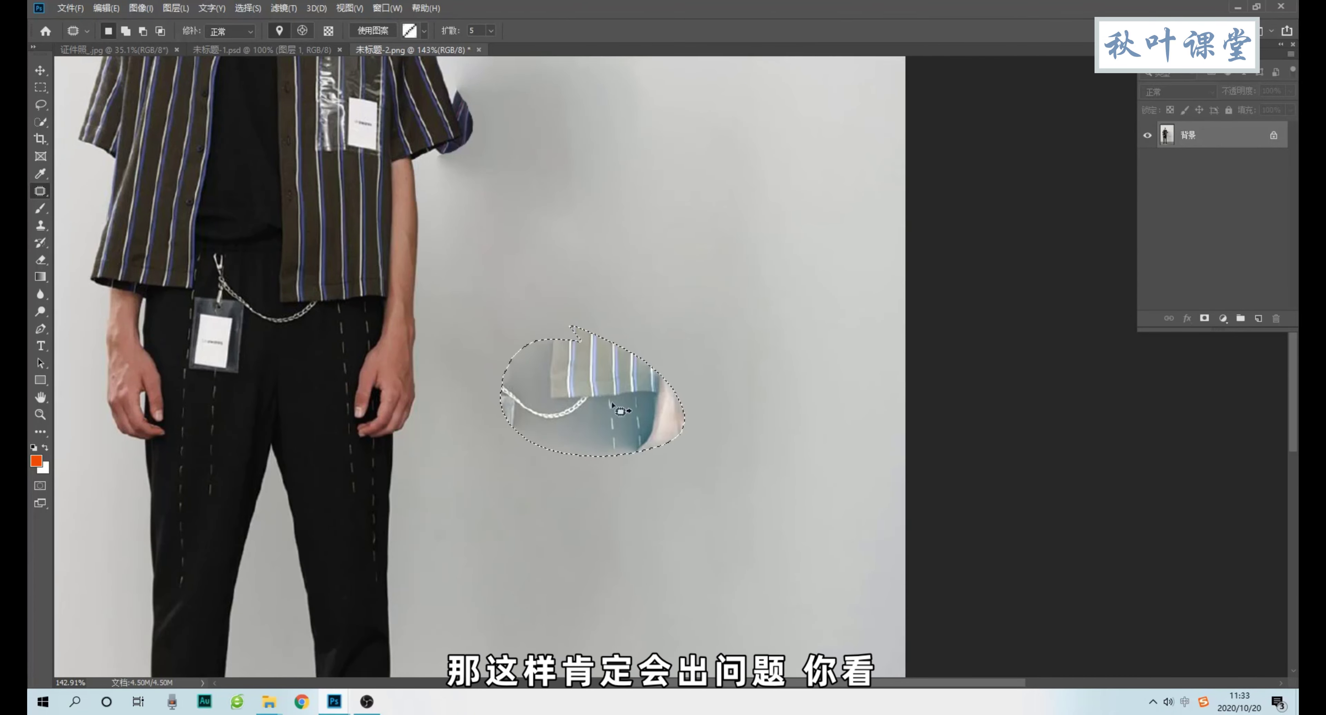
{"action": "key", "text": "ctrl+z"}
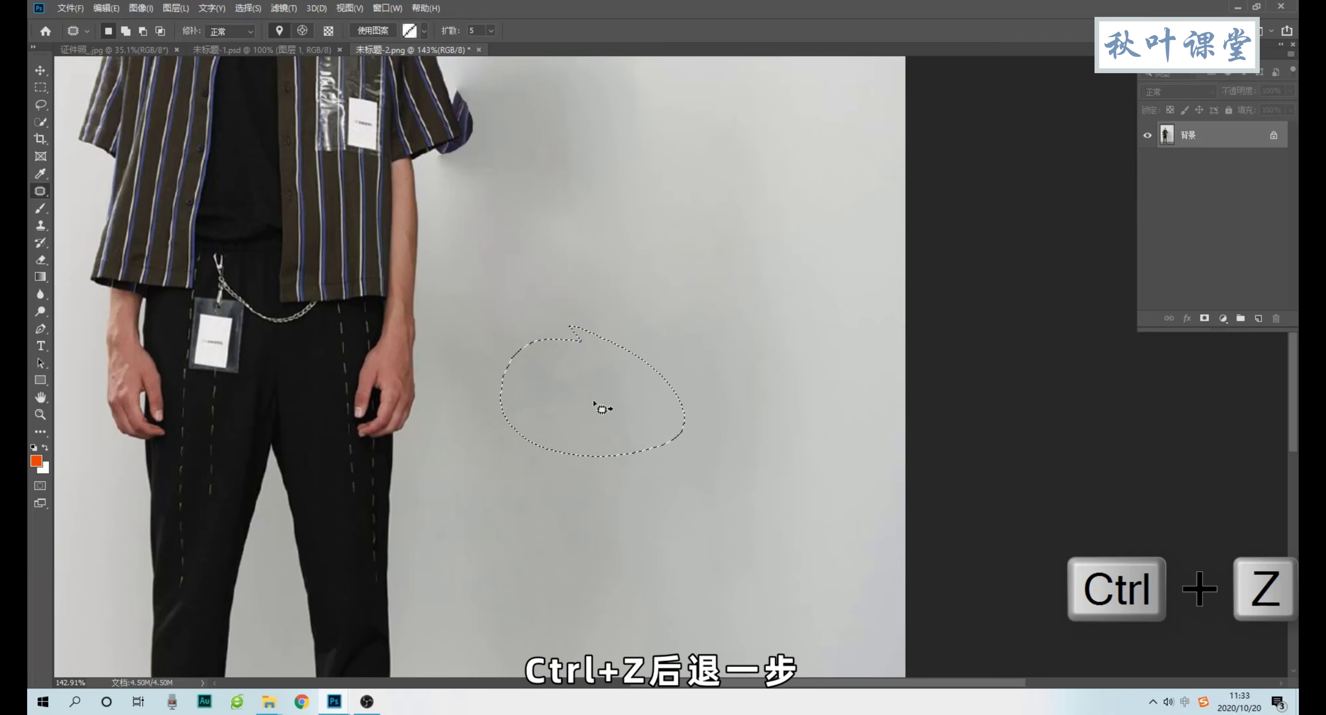
{"action": "mouse_move", "coordinate": [597, 399]}
{"action": "left_mouse_down"}
{"action": "mouse_move", "coordinate": [602, 301]}
{"action": "mouse_move", "coordinate": [550, 495]}
{"action": "left_mouse_up"}
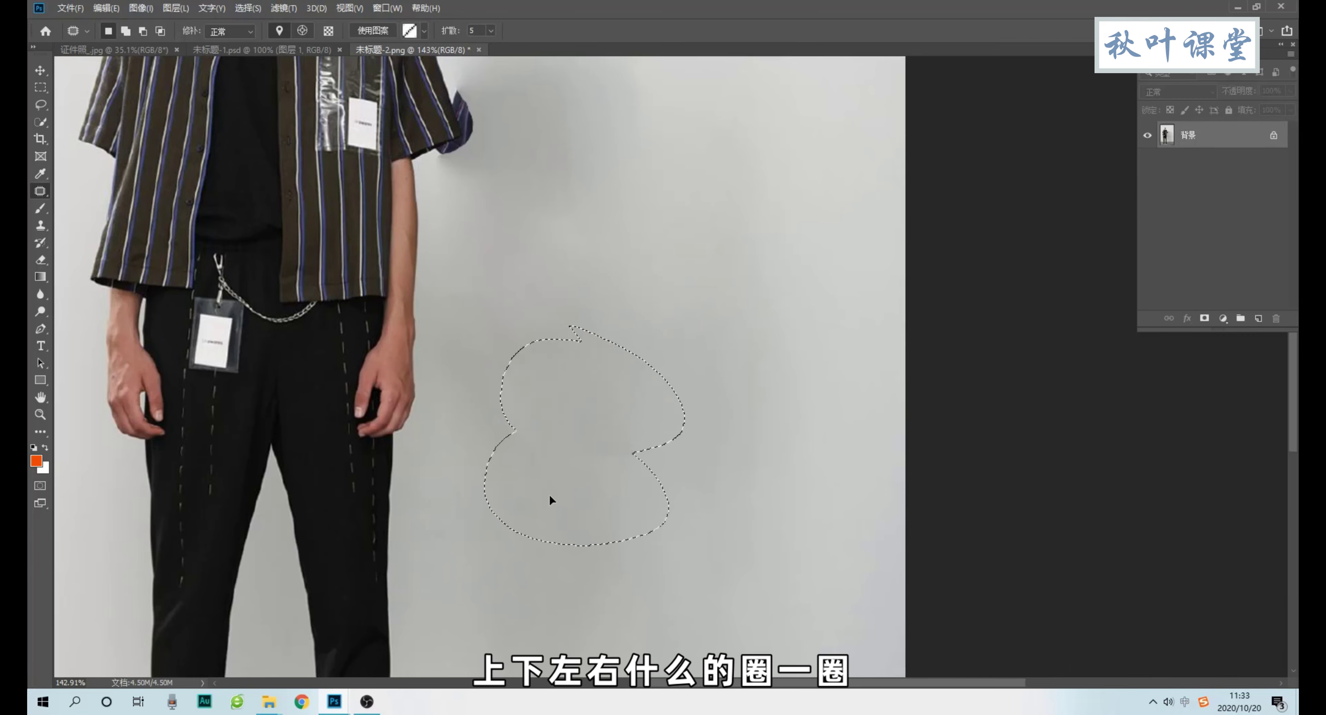
{"action": "mouse_move", "coordinate": [516, 301]}
{"action": "left_mouse_down"}
{"action": "mouse_move", "coordinate": [592, 355]}
{"action": "mouse_move", "coordinate": [581, 341]}
{"action": "mouse_move", "coordinate": [628, 396]}
{"action": "left_mouse_up"}
{"action": "key", "text": "ctrl+d"}
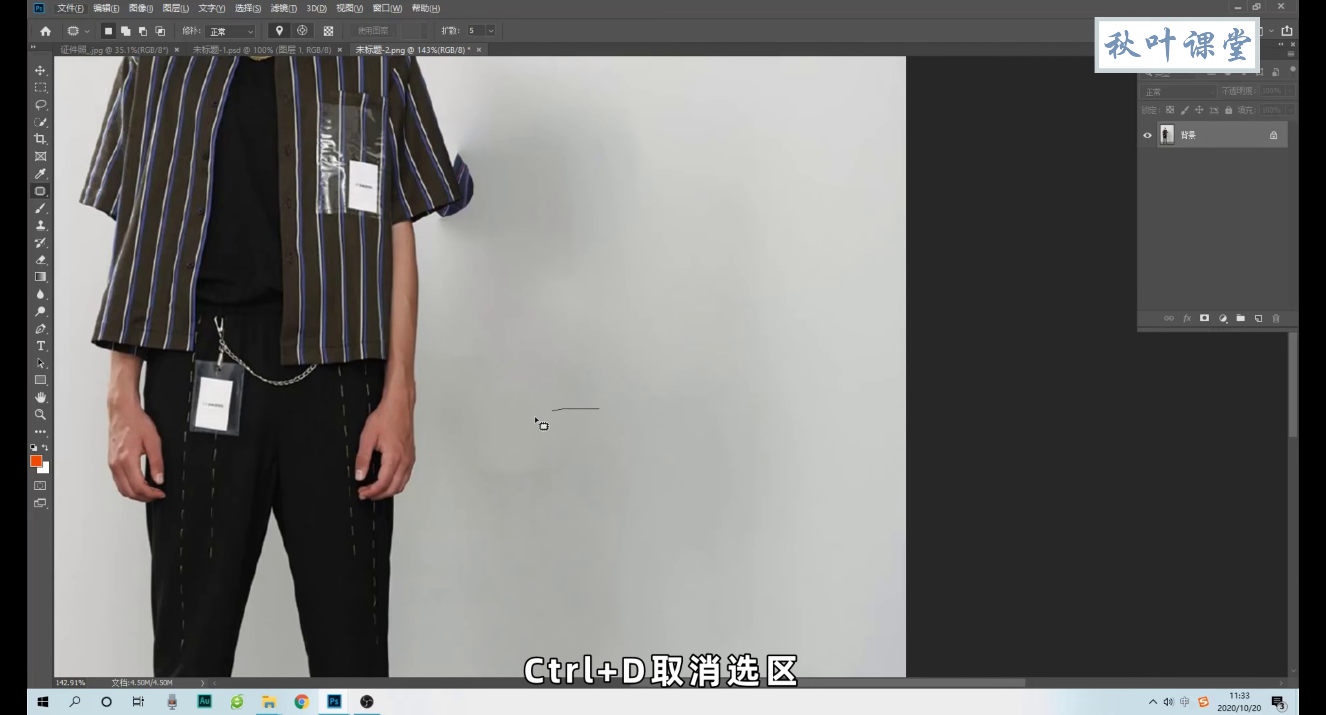
- Patch the remaining smudged and uneven wall spots beside the hip with clean wall
{"action": "left_click_drag", "start_coordinate": [537, 420], "coordinate": [567, 410]}
{"action": "left_click_drag", "start_coordinate": [556, 463], "coordinate": [705, 550]}
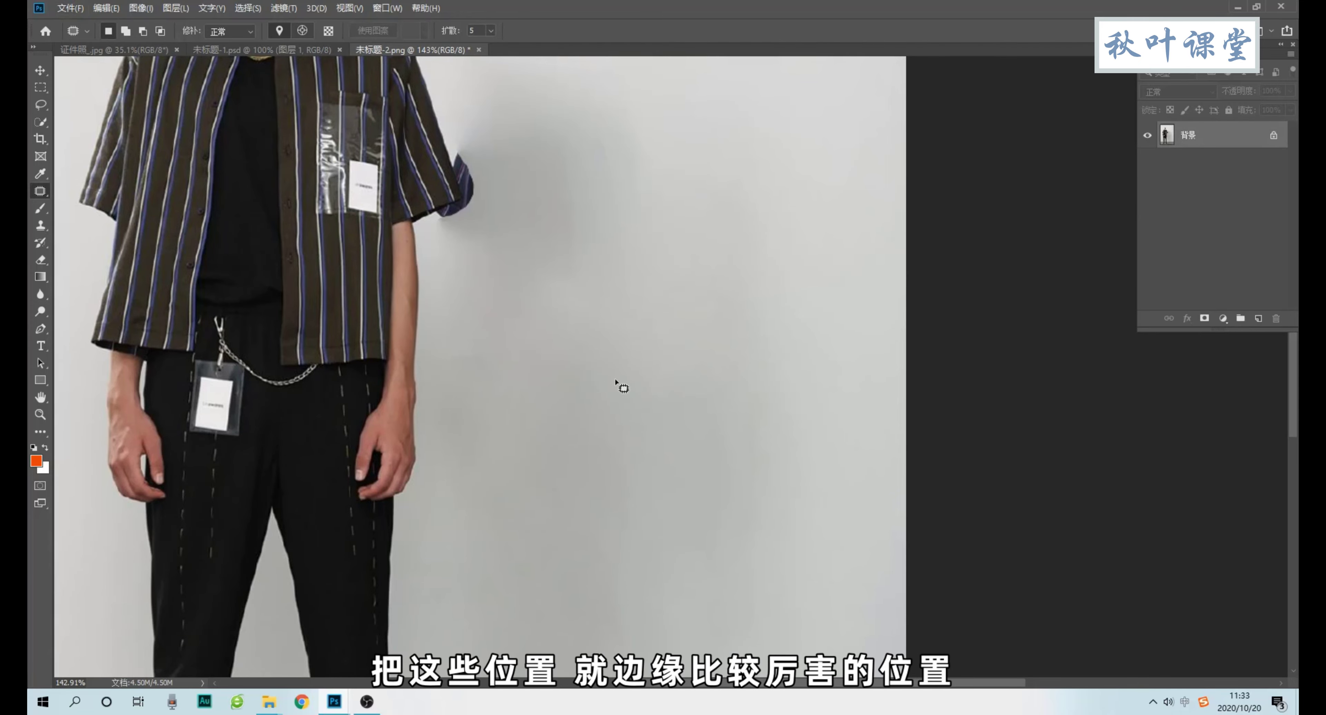
{"action": "left_click_drag", "start_coordinate": [560, 405], "coordinate": [580, 393]}
{"action": "mouse_move", "coordinate": [474, 324]}
{"action": "left_mouse_down"}
{"action": "mouse_move", "coordinate": [525, 371]}
{"action": "mouse_move", "coordinate": [476, 325]}
{"action": "left_mouse_up"}
{"action": "left_click_drag", "start_coordinate": [494, 371], "coordinate": [574, 393]}
{"action": "key", "text": "ctrl+d"}
- Zoom out and patch the darker wall strip and shadow to the right of the legs
{"action": "scroll", "coordinate": [605, 369], "scroll_direction": "down", "scroll_amount": 3}
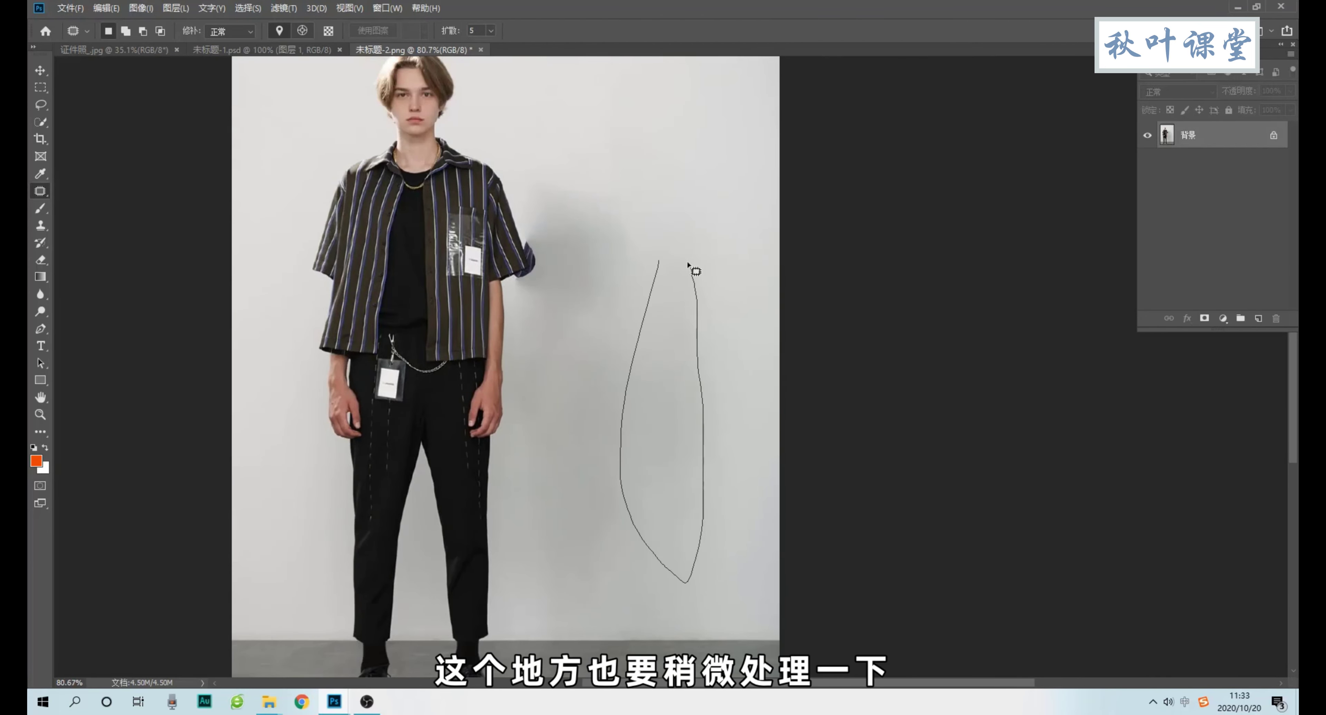
{"action": "left_click_drag", "start_coordinate": [689, 266], "coordinate": [690, 263]}
{"action": "left_click_drag", "start_coordinate": [728, 362], "coordinate": [720, 394]}
{"action": "key", "text": "ctrl+d"}
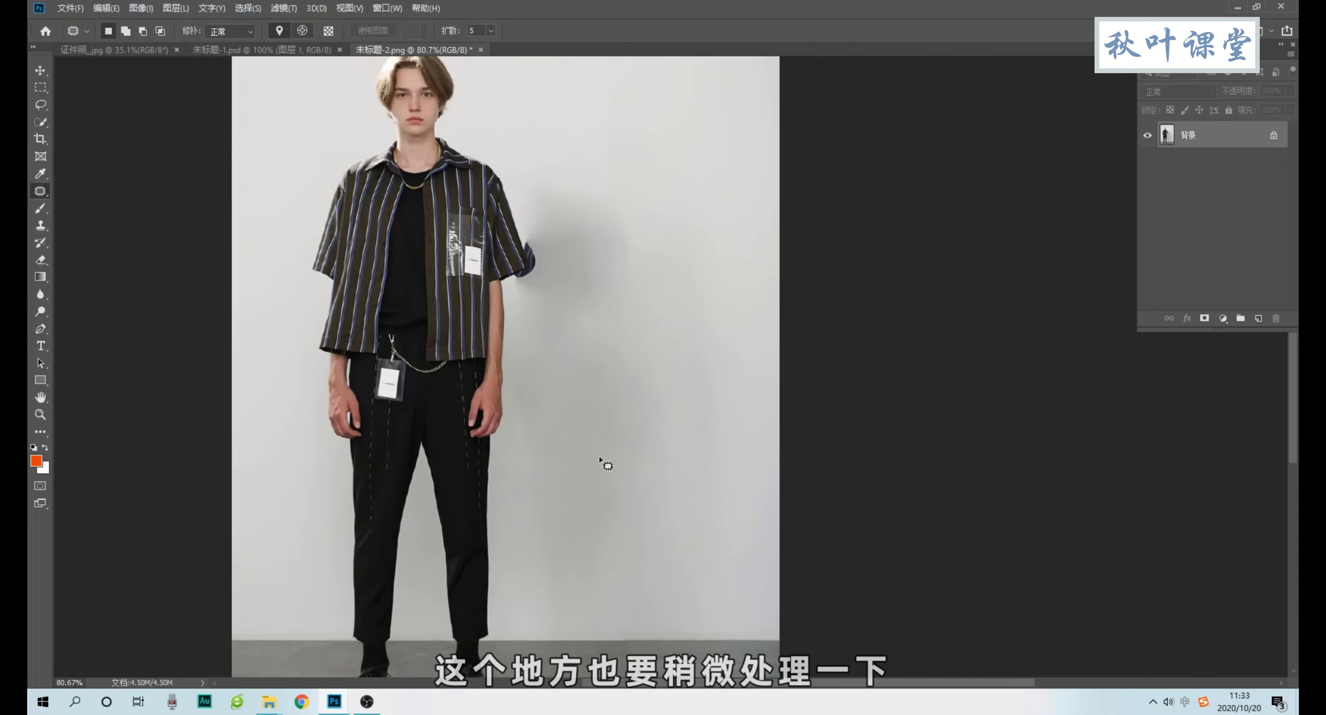
{"action": "left_click_drag", "start_coordinate": [547, 423], "coordinate": [514, 530]}
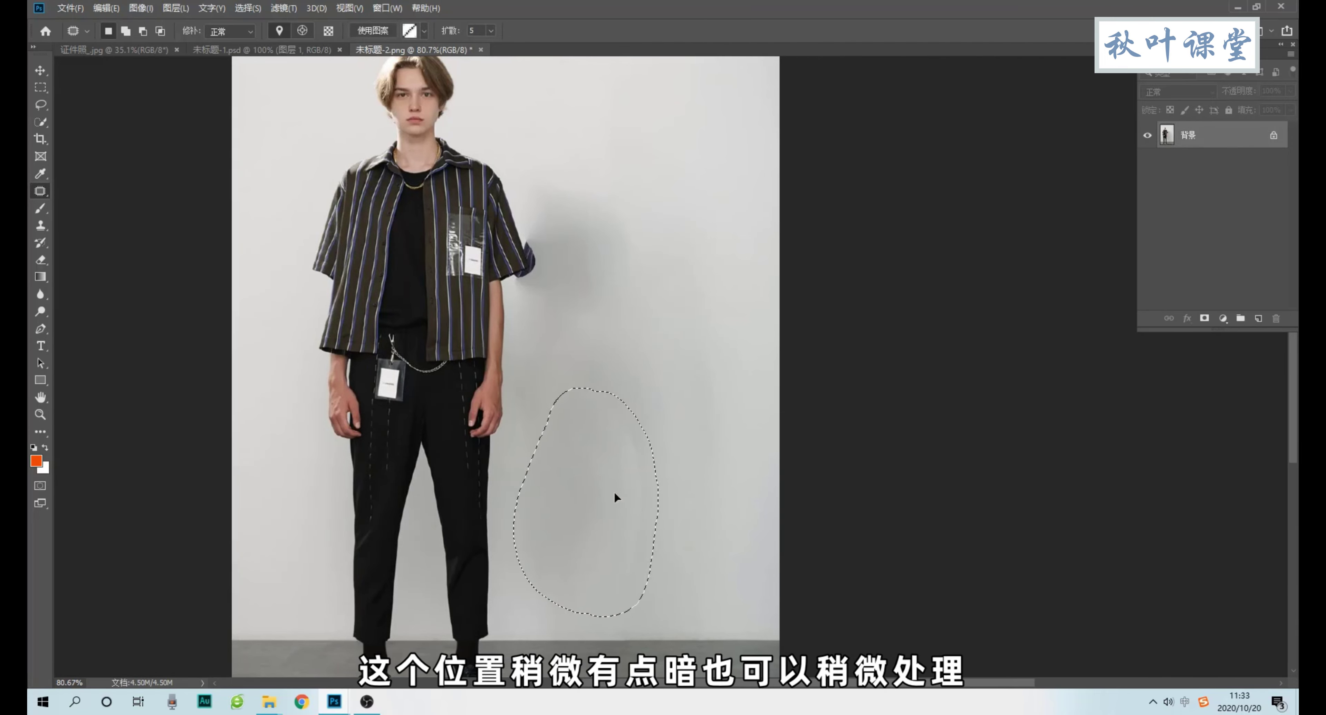
{"action": "left_click_drag", "start_coordinate": [616, 496], "coordinate": [681, 498]}
- Patch the remaining darker wall area beside the legs with clean wall and deselect
{"action": "left_click_drag", "start_coordinate": [591, 309], "coordinate": [562, 396]}
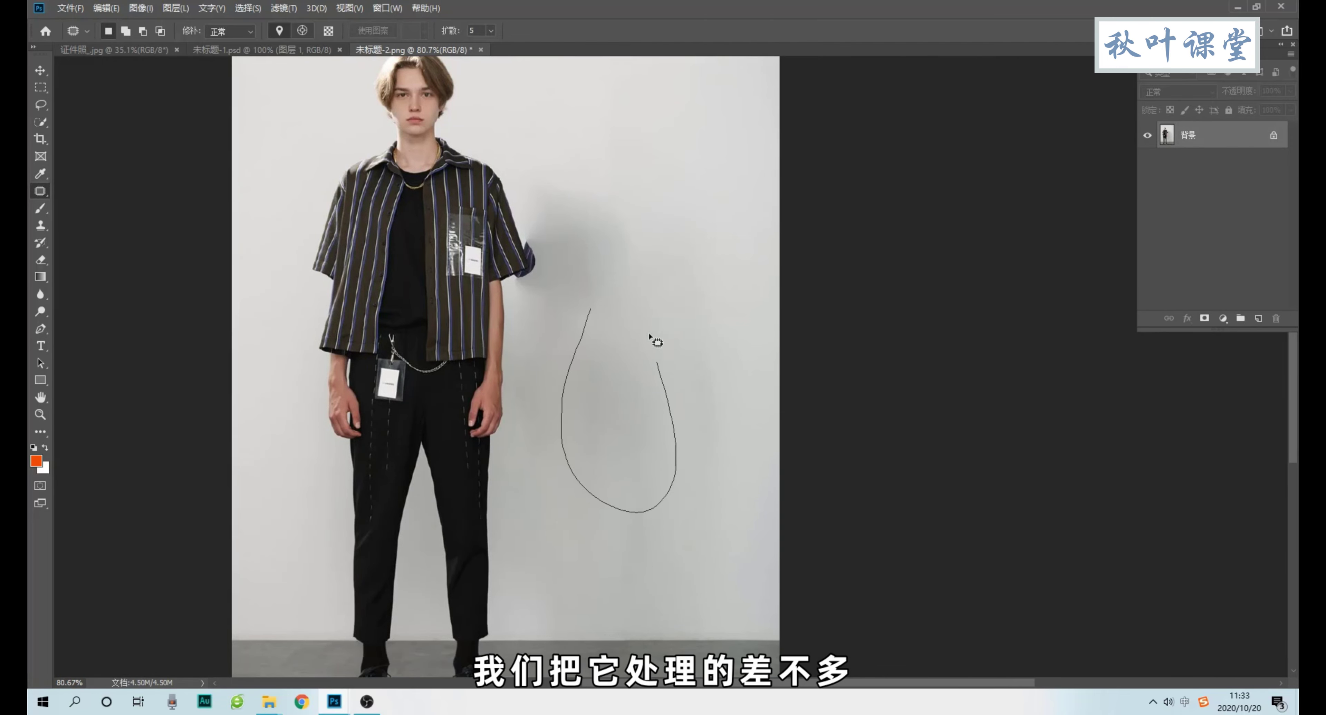
{"action": "left_click_drag", "start_coordinate": [650, 335], "coordinate": [657, 360]}
{"action": "left_click_drag", "start_coordinate": [617, 412], "coordinate": [721, 391]}
{"action": "scroll", "coordinate": [621, 227], "scroll_direction": "up", "scroll_amount": 2}
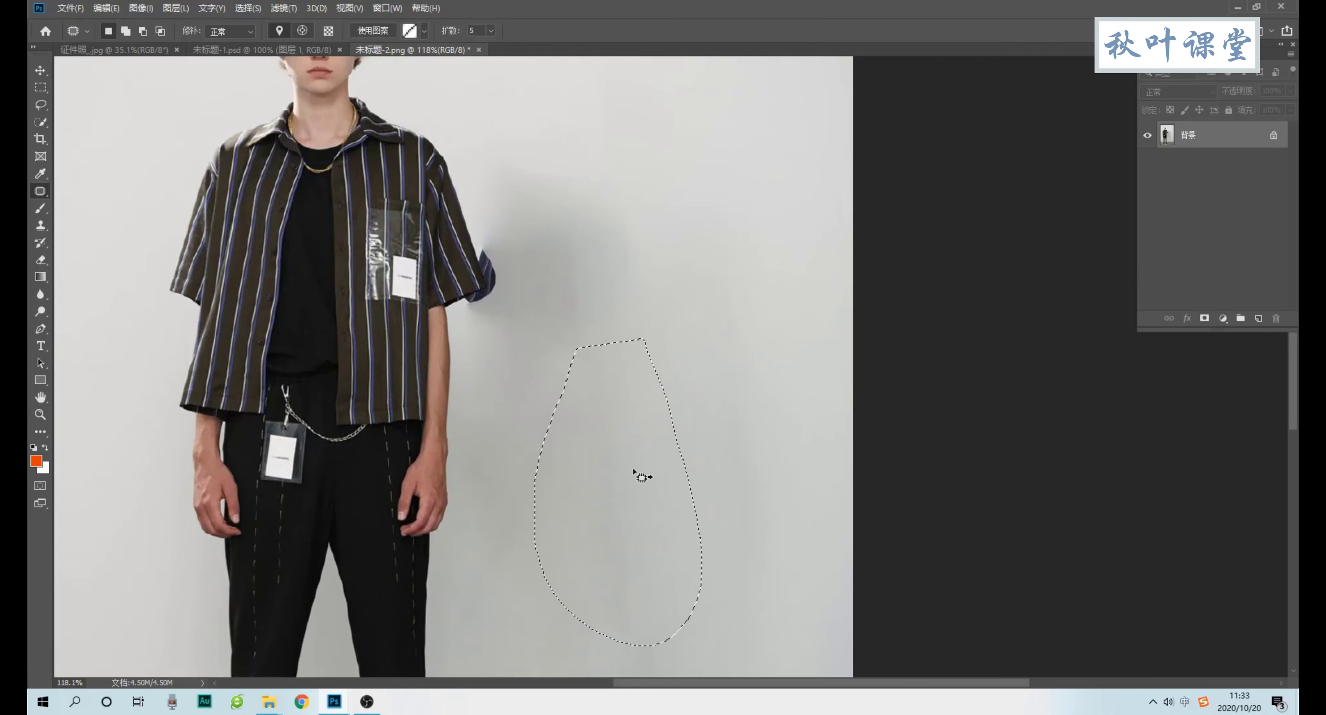
{"action": "mouse_move", "coordinate": [644, 583]}
{"action": "left_mouse_down"}
{"action": "mouse_move", "coordinate": [638, 592]}
{"action": "mouse_move", "coordinate": [734, 480]}
{"action": "left_mouse_up"}
{"action": "key", "text": "ctrl+d"}
- Zoom in on the rough sleeve-cuff edge to inspect it
{"action": "scroll", "coordinate": [506, 340], "scroll_direction": "up", "scroll_amount": 4}
{"action": "left_click_drag", "start_coordinate": [497, 221], "coordinate": [470, 326]}
{"action": "scroll", "coordinate": [464, 383], "scroll_direction": "up", "scroll_amount": 1}
{"action": "scroll", "coordinate": [465, 384], "scroll_direction": "down", "scroll_amount": 3}
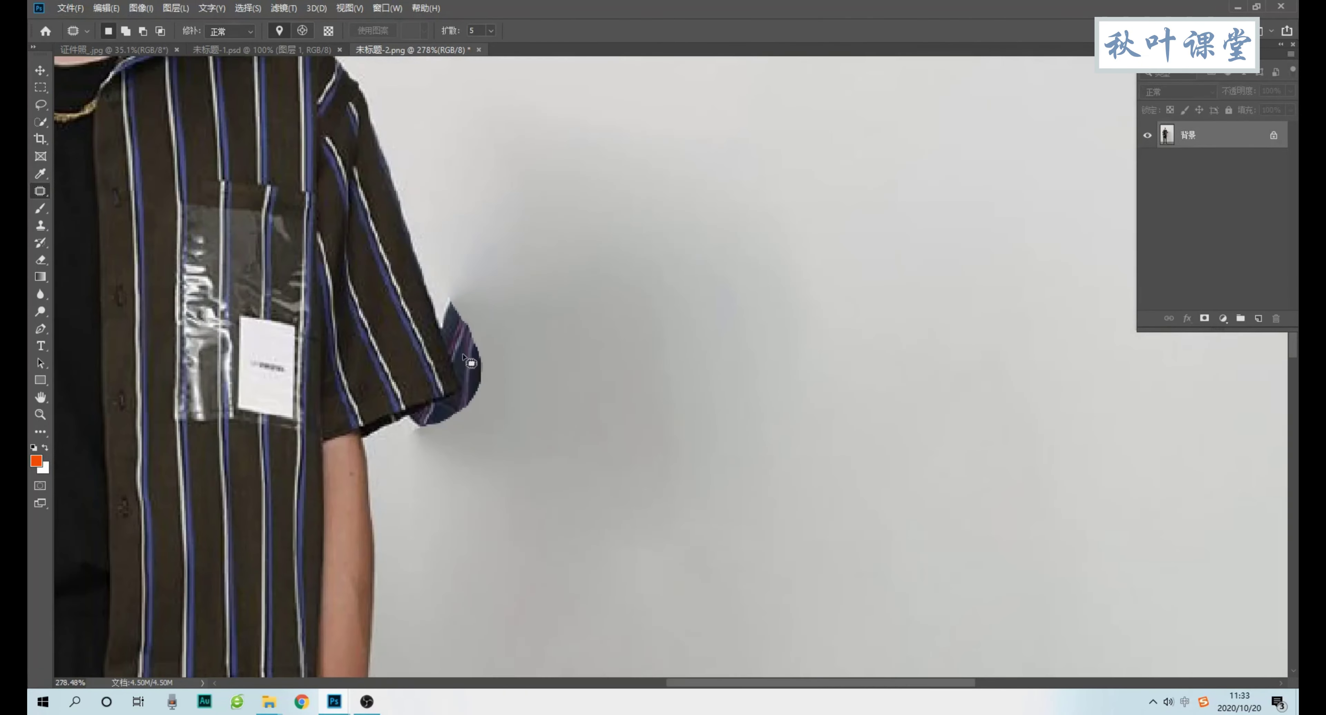
{"action": "scroll", "coordinate": [487, 371], "scroll_direction": "up", "scroll_amount": 2}
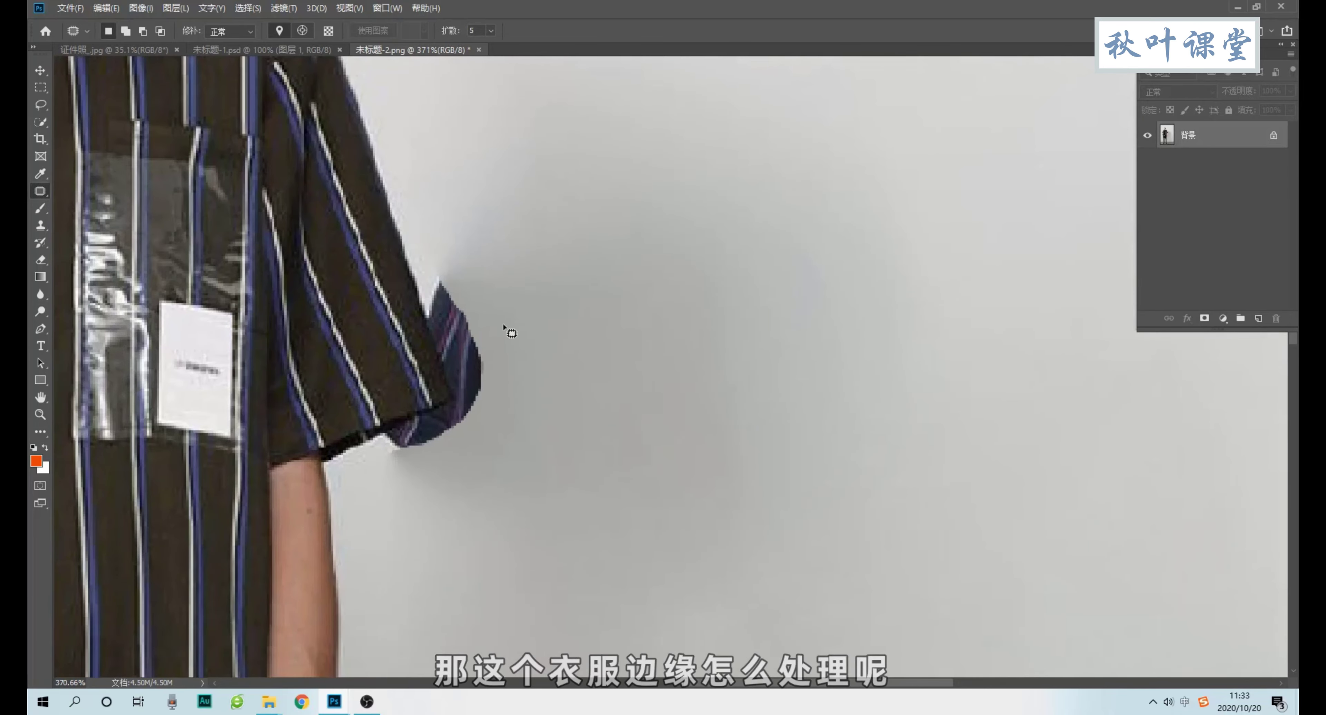
- Start a straight-edged Polygonal Lasso outline along the shirt and sleeve edge
{"action": "scroll", "coordinate": [507, 329], "scroll_direction": "down", "scroll_amount": 1}
{"action": "left_click_drag", "start_coordinate": [40, 107], "coordinate": [105, 119]}
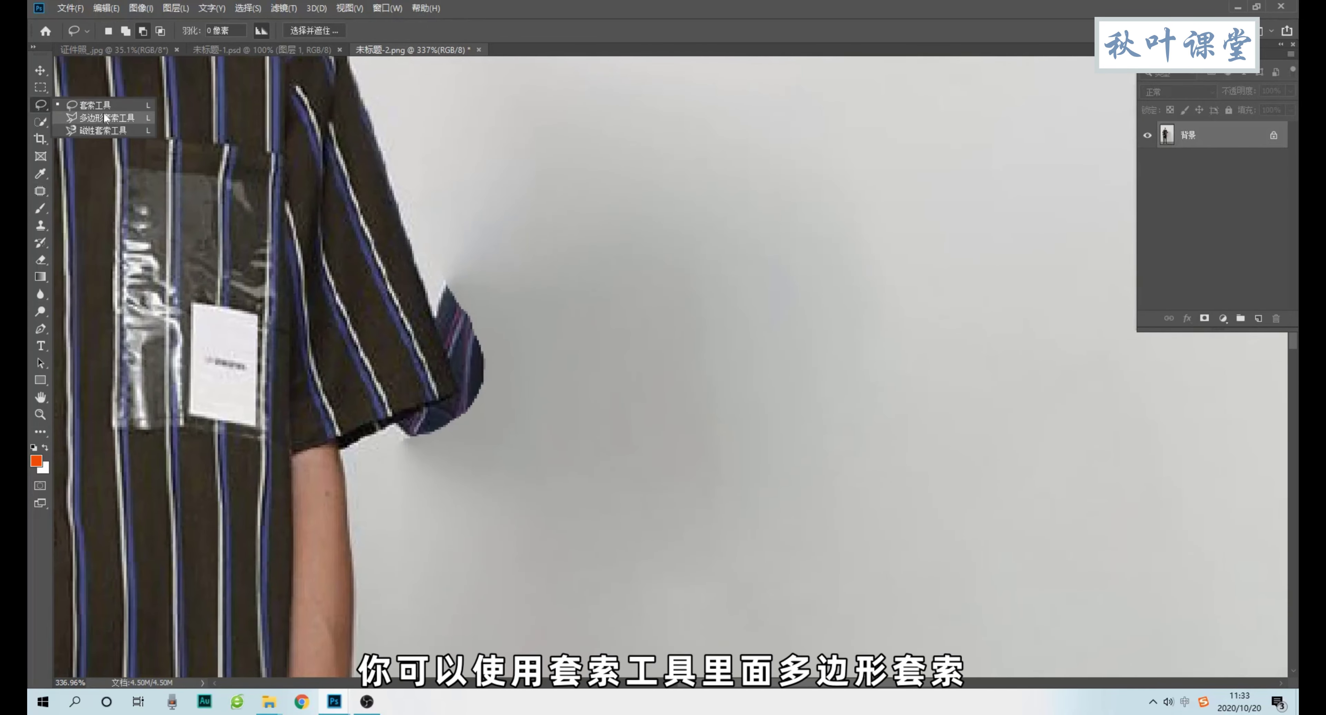
{"action": "left_click", "coordinate": [114, 124]}
{"action": "scroll", "coordinate": [282, 266], "scroll_direction": "up", "scroll_amount": 2}
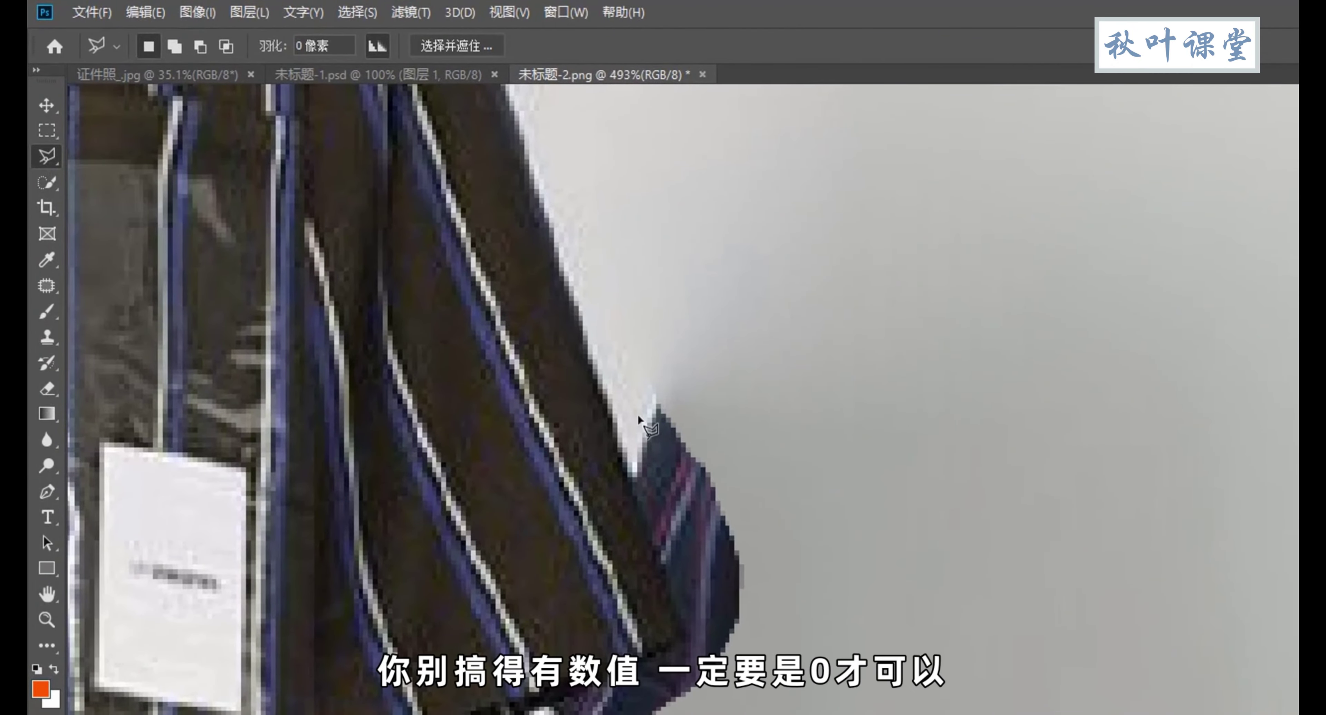
{"action": "left_click", "coordinate": [597, 374]}
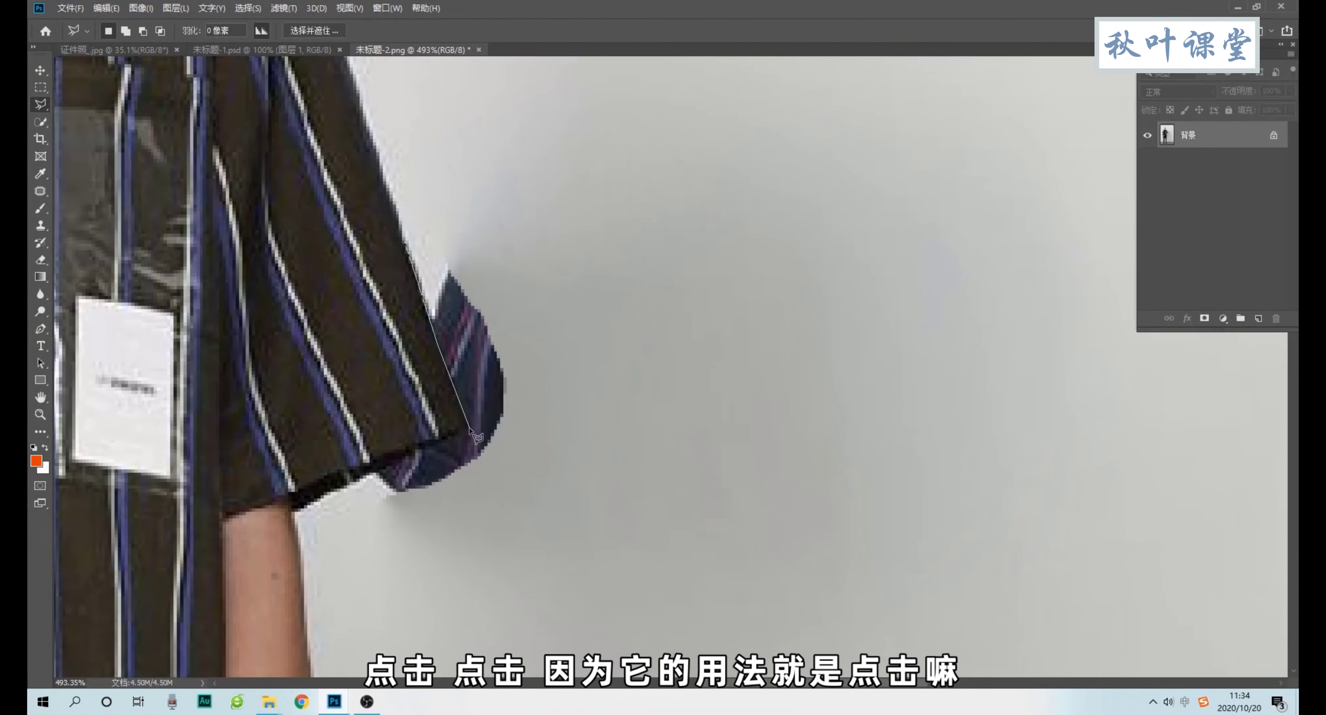
{"action": "left_click", "coordinate": [467, 427]}
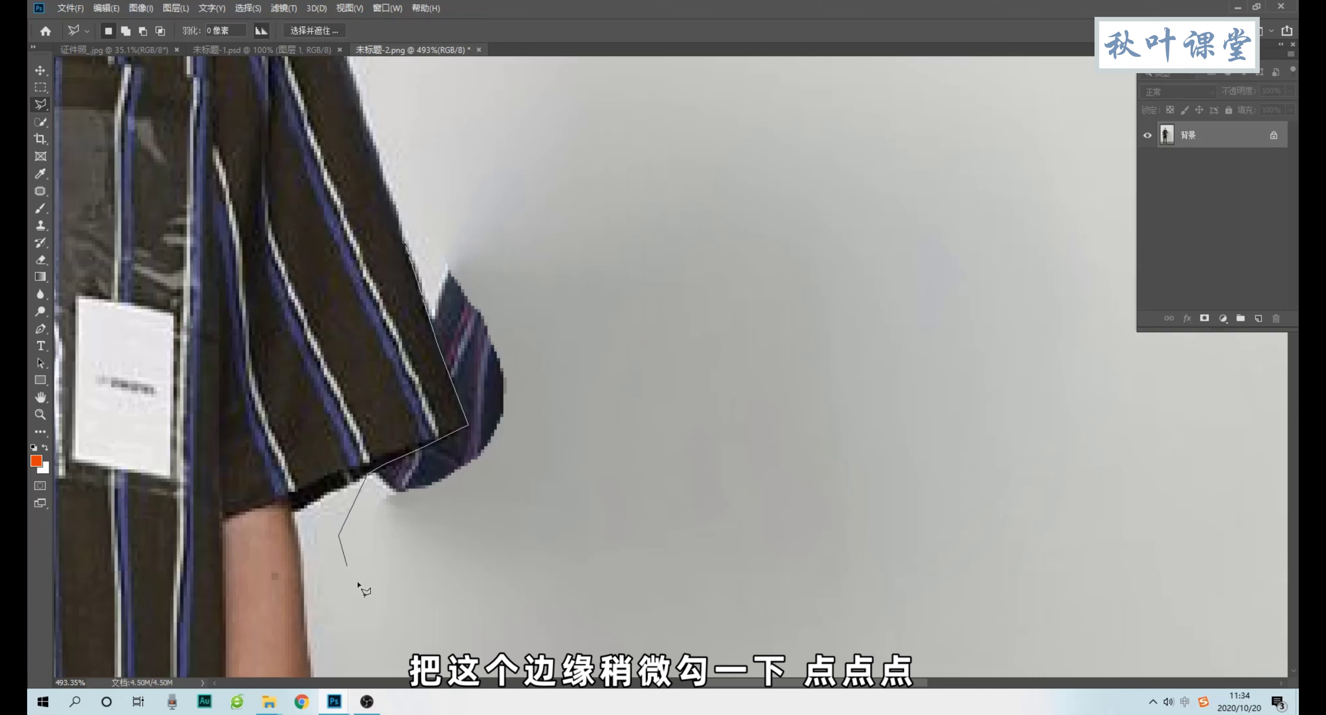
- Extend the polygon below the sleeve and around the wall to the right, closing the selection
{"action": "left_click", "coordinate": [685, 657]}
{"action": "left_click", "coordinate": [1150, 517]}
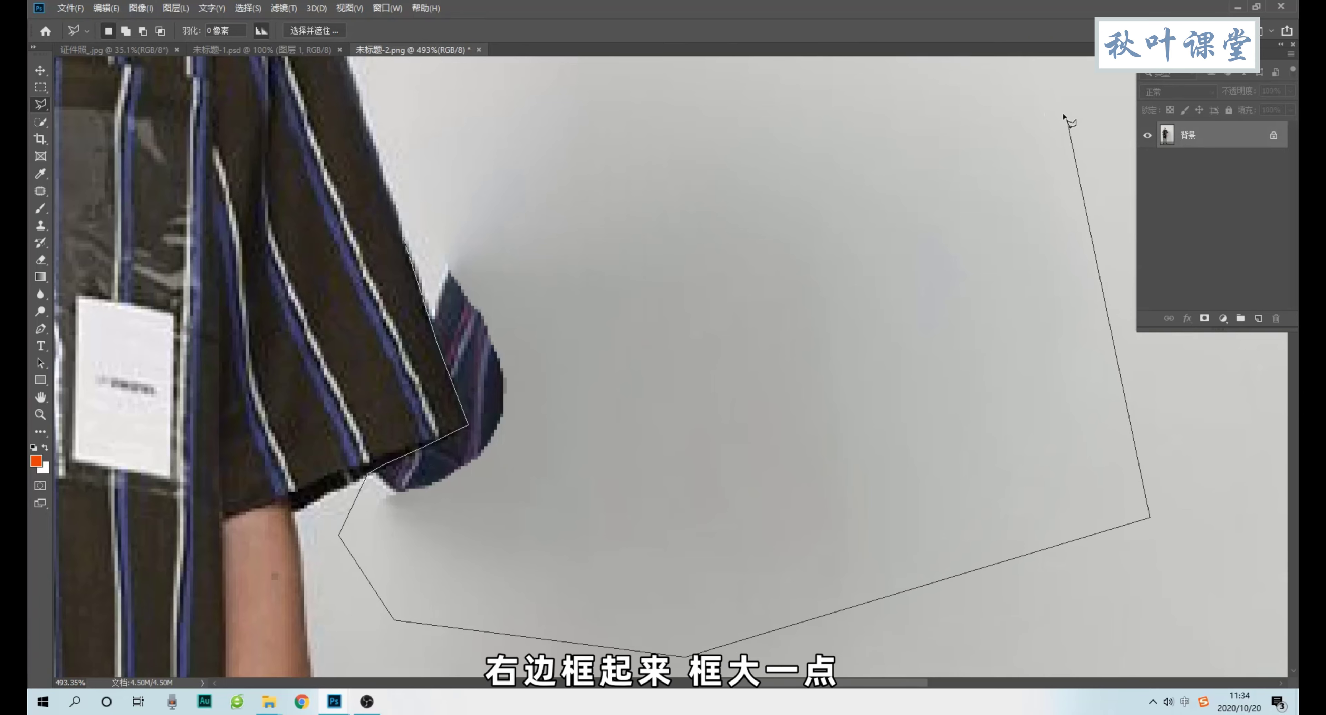
{"action": "left_click", "coordinate": [1047, 111]}
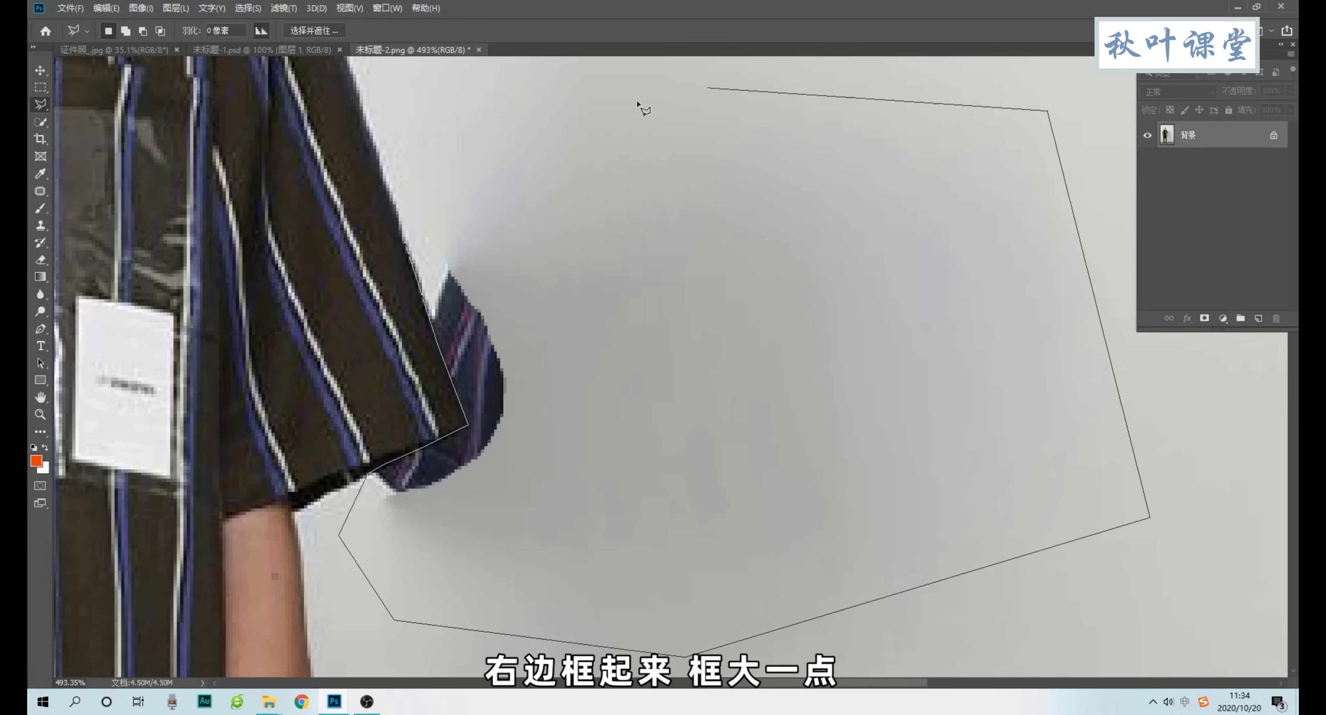
{"action": "left_click", "coordinate": [412, 211]}
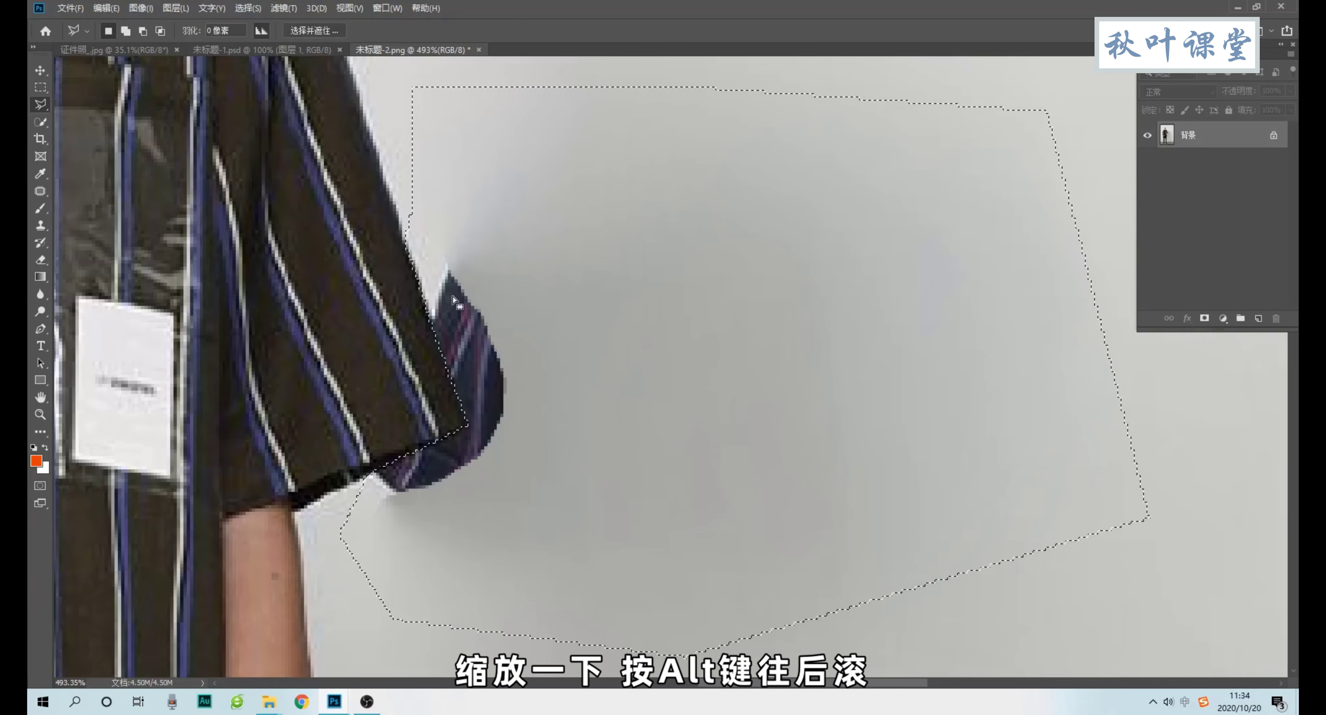
{"action": "scroll", "coordinate": [515, 293], "scroll_direction": "down", "scroll_amount": 2}
{"action": "scroll", "coordinate": [574, 273], "scroll_direction": "down", "scroll_amount": 2}
{"action": "scroll", "coordinate": [643, 278], "scroll_direction": "down", "scroll_amount": 1}
{"action": "scroll", "coordinate": [752, 306], "scroll_direction": "down", "scroll_amount": 1}
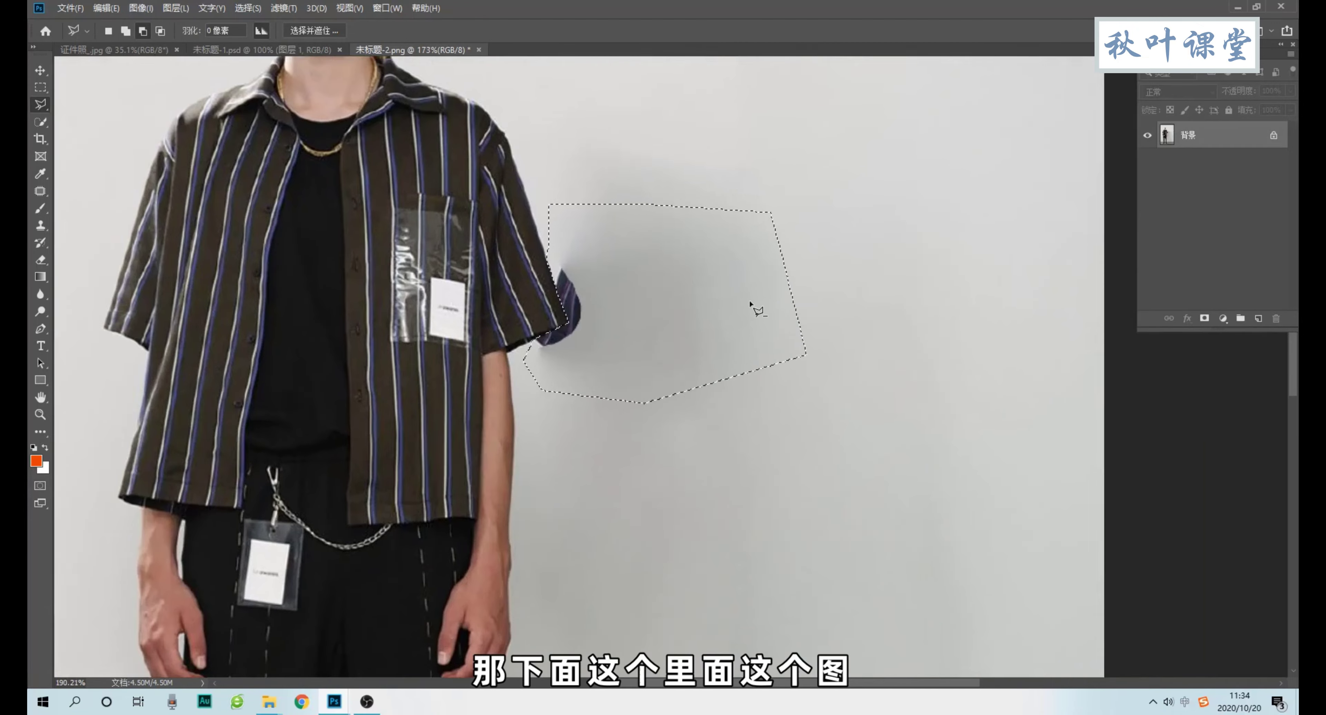
{"action": "scroll", "coordinate": [751, 306], "scroll_direction": "up", "scroll_amount": 3}
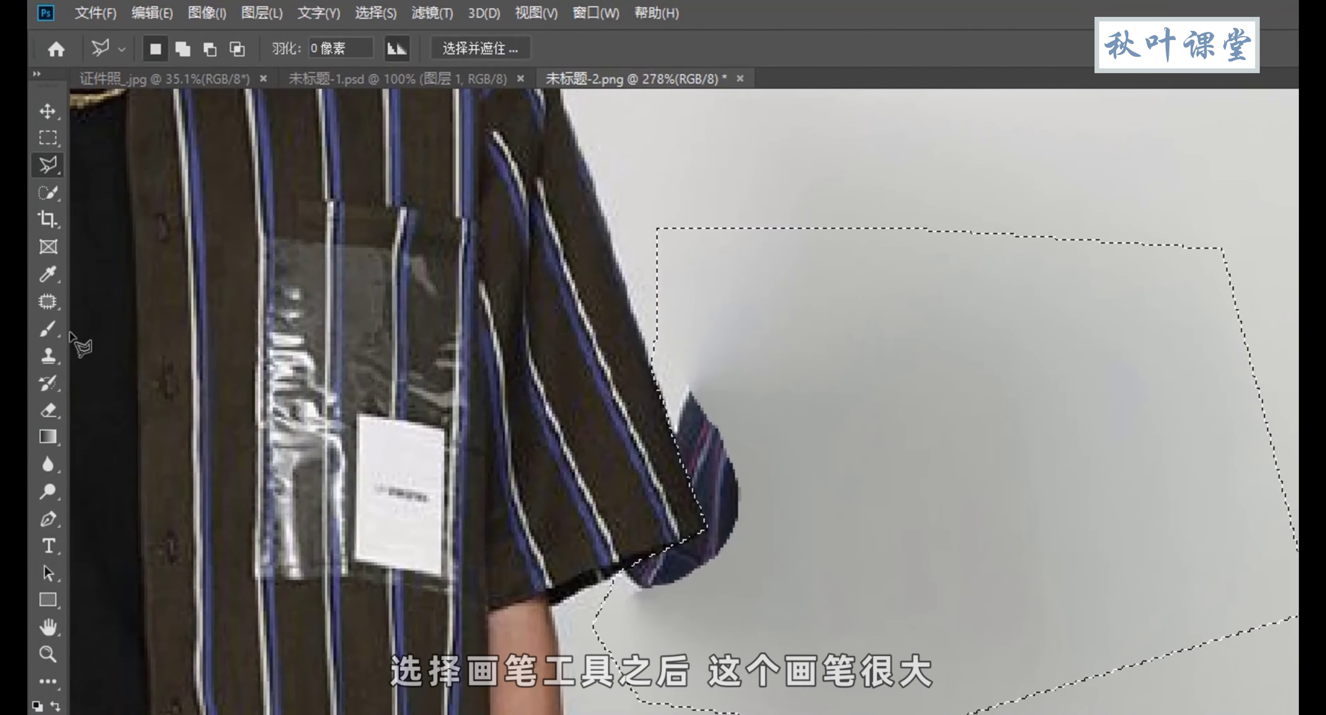
- Select the Brush tool and set its size to 61 pixels
{"action": "left_click", "coordinate": [45, 283]}
{"action": "left_click", "coordinate": [101, 332]}
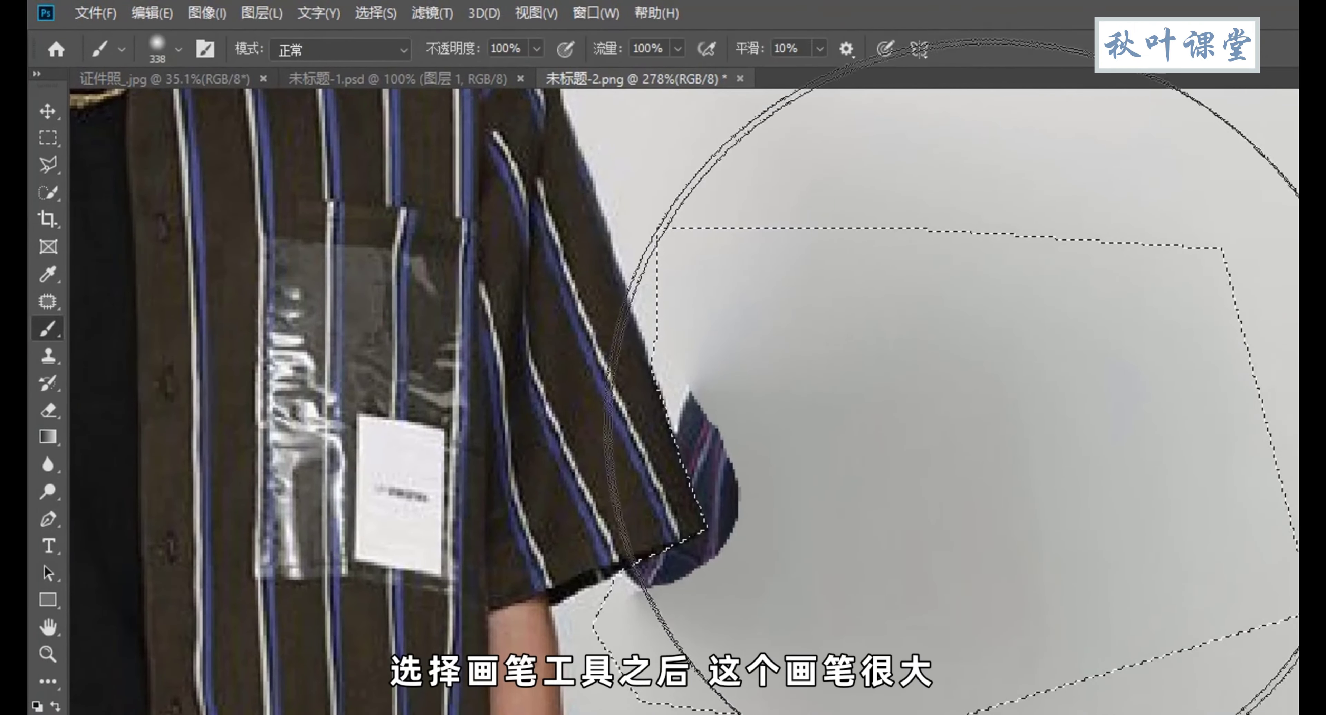
{"action": "right_click", "coordinate": [1000, 458]}
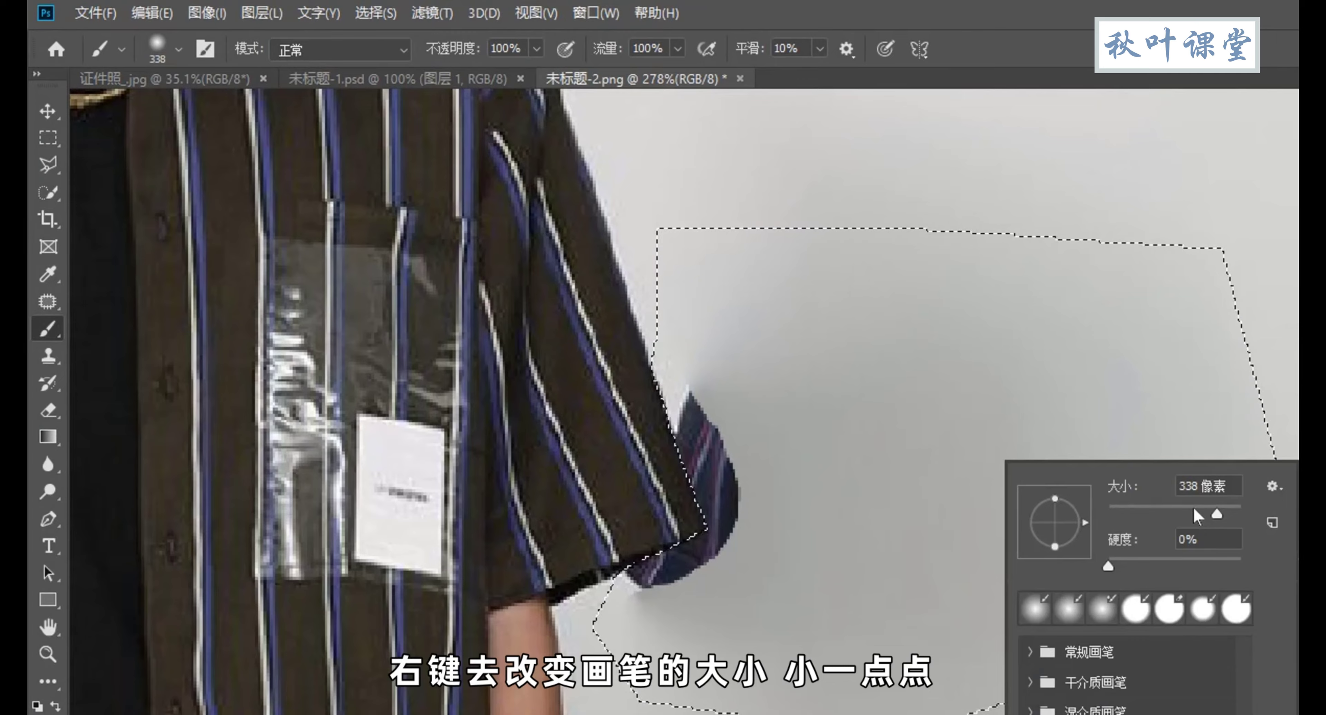
{"action": "left_click_drag", "start_coordinate": [1199, 515], "coordinate": [1144, 513]}
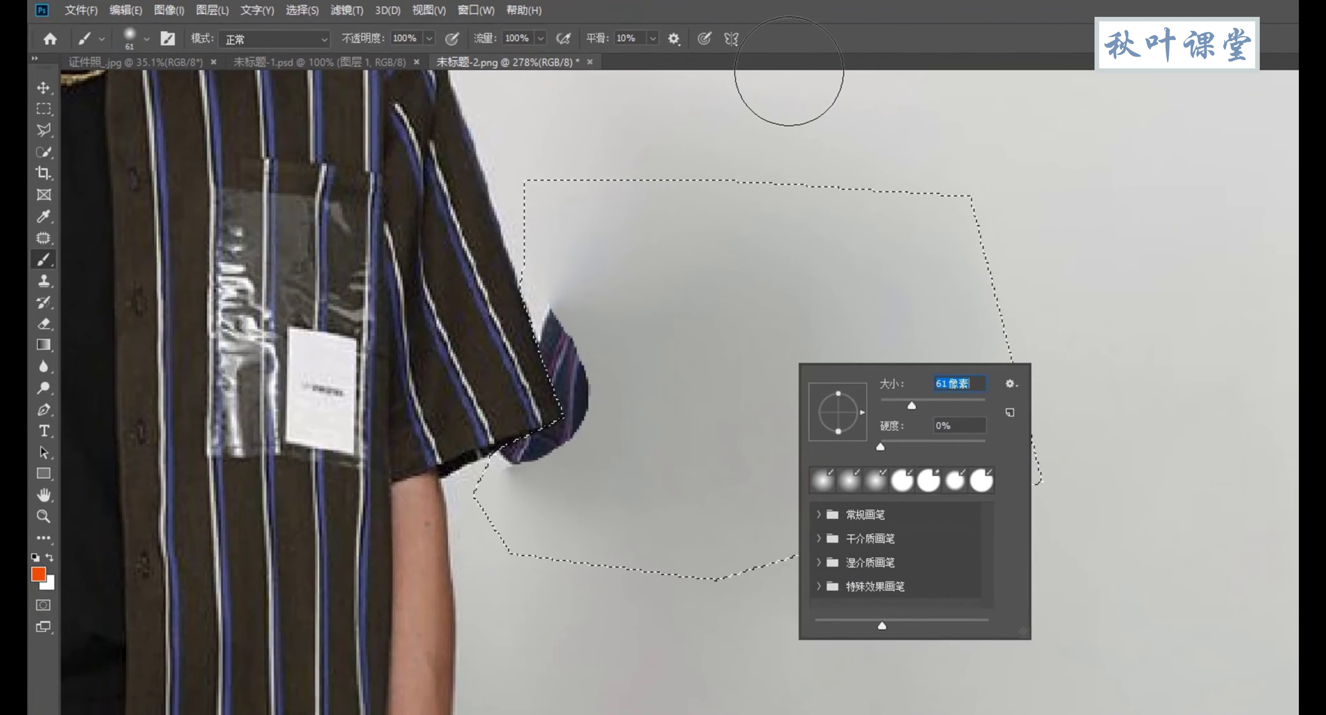
{"action": "left_click", "coordinate": [928, 51]}
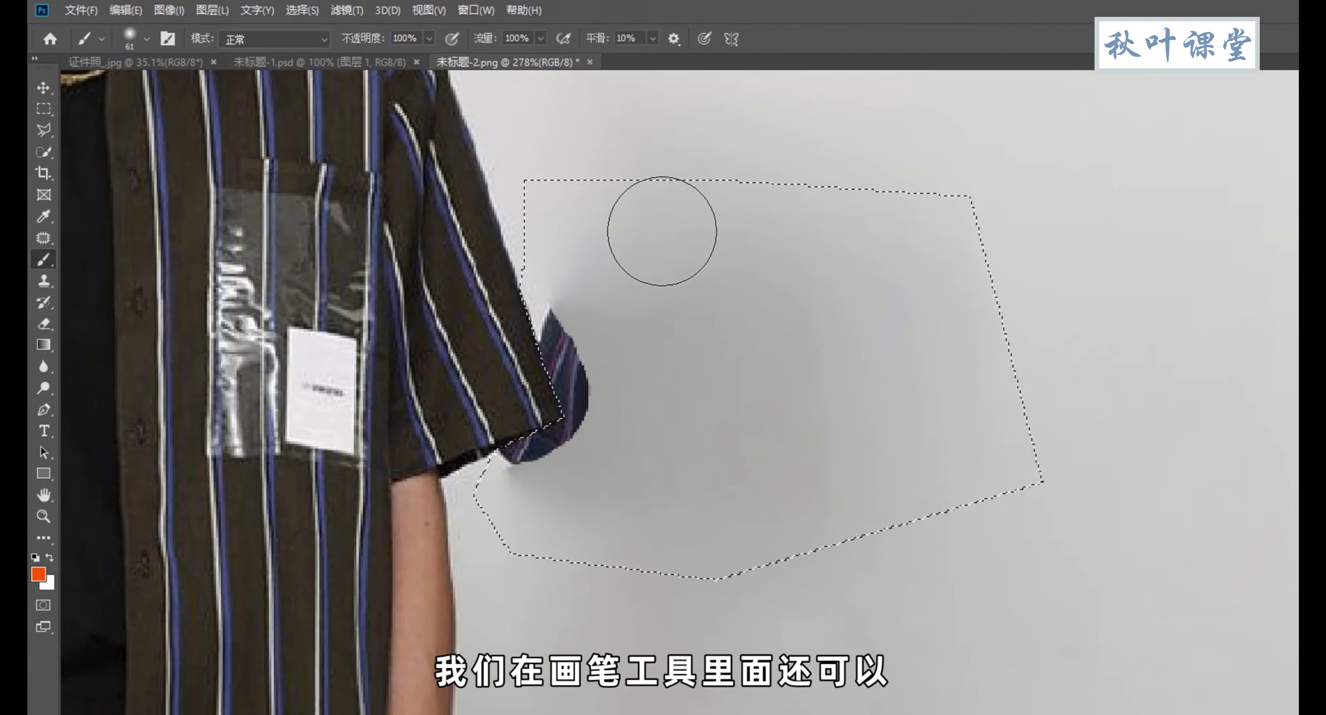
- Sample the light grey wall colour and set the brush hardness to 0%
{"action": "key", "text": "alt"}
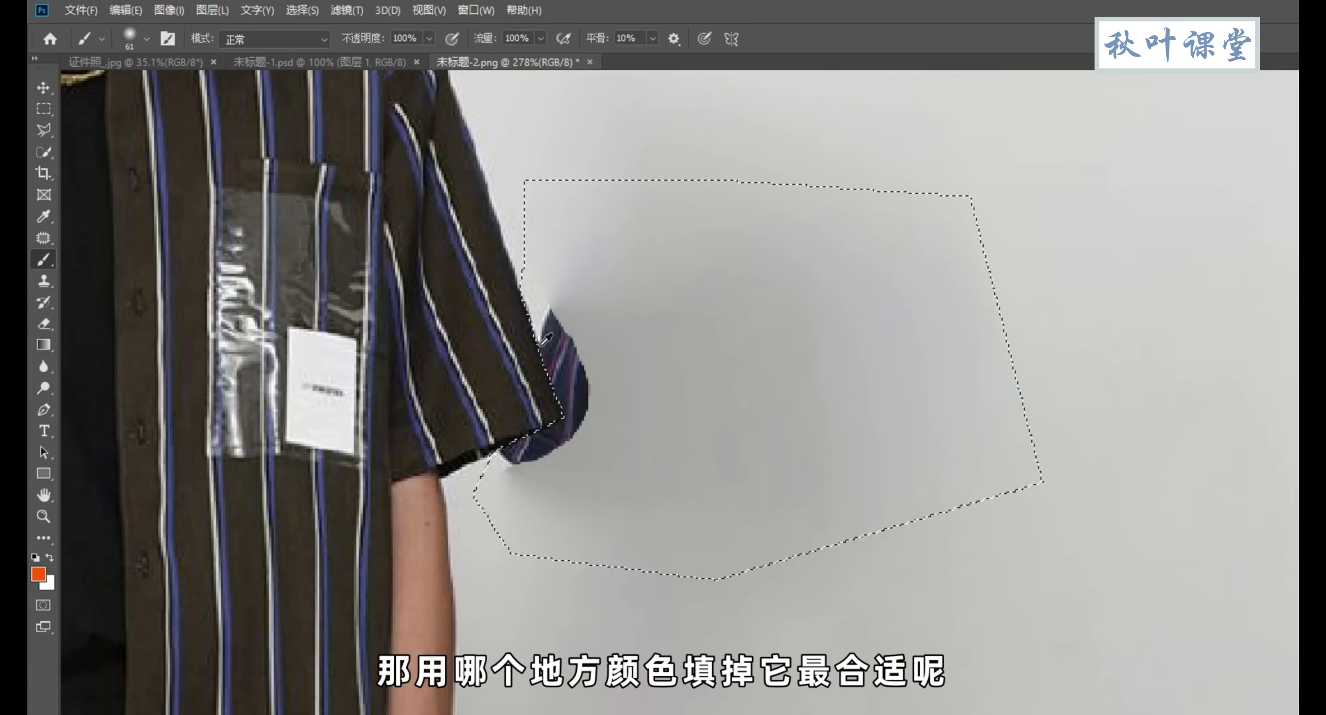
{"action": "scroll", "coordinate": [539, 345], "scroll_direction": "up", "scroll_amount": 2}
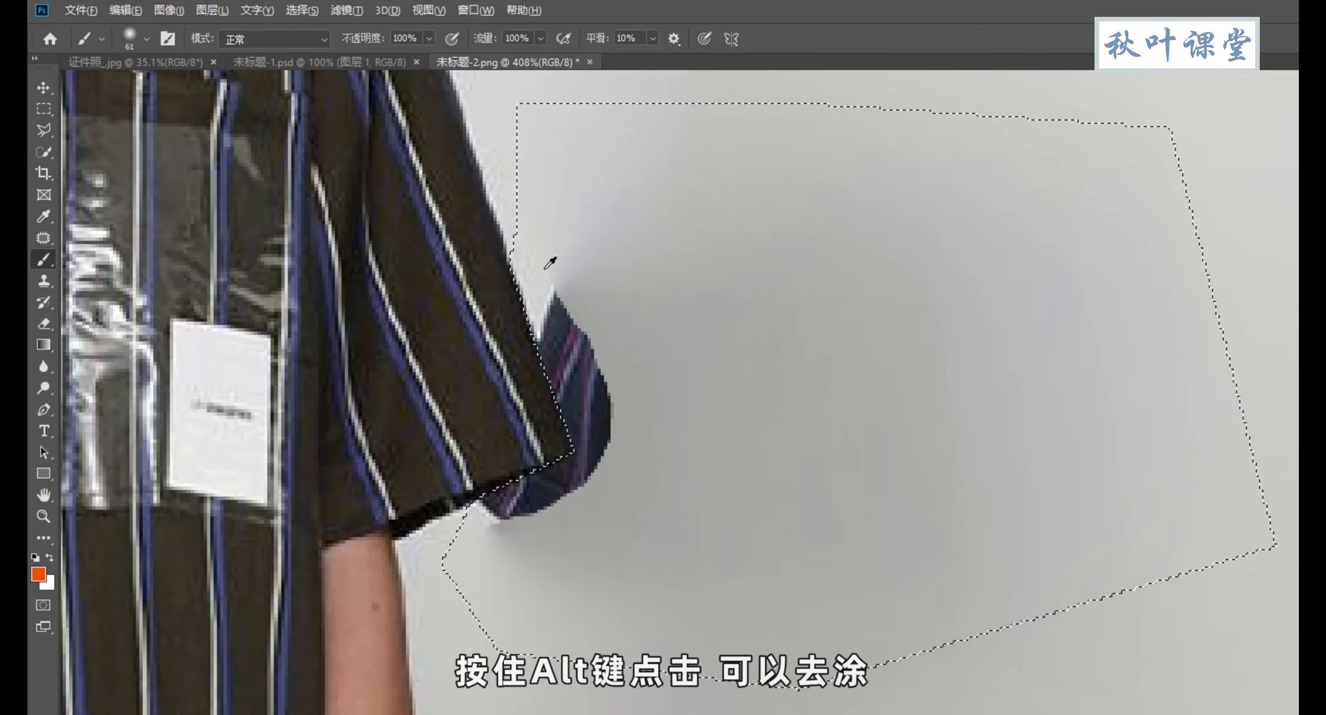
{"action": "left_click", "coordinate": [557, 238], "text": "alt"}
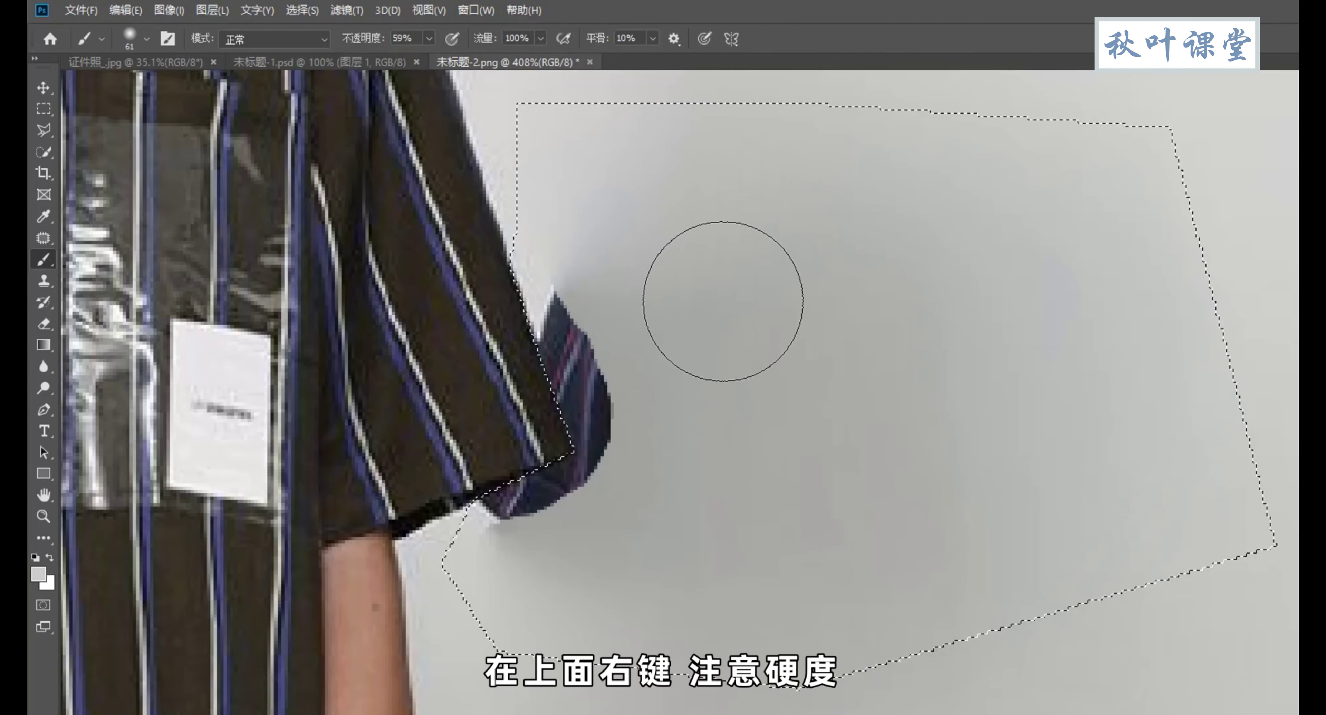
{"action": "right_click", "coordinate": [729, 307]}
{"action": "key", "text": "Tab"}
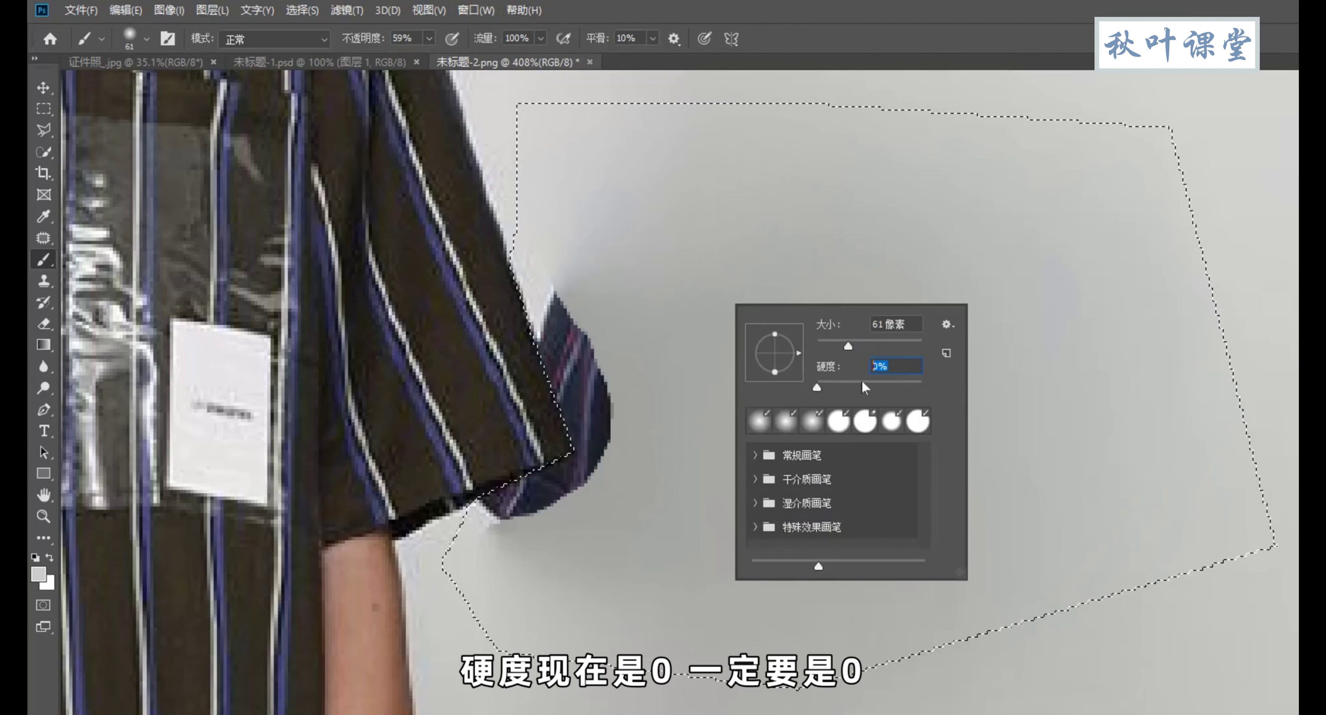
{"action": "left_click_drag", "start_coordinate": [878, 390], "coordinate": [817, 387]}
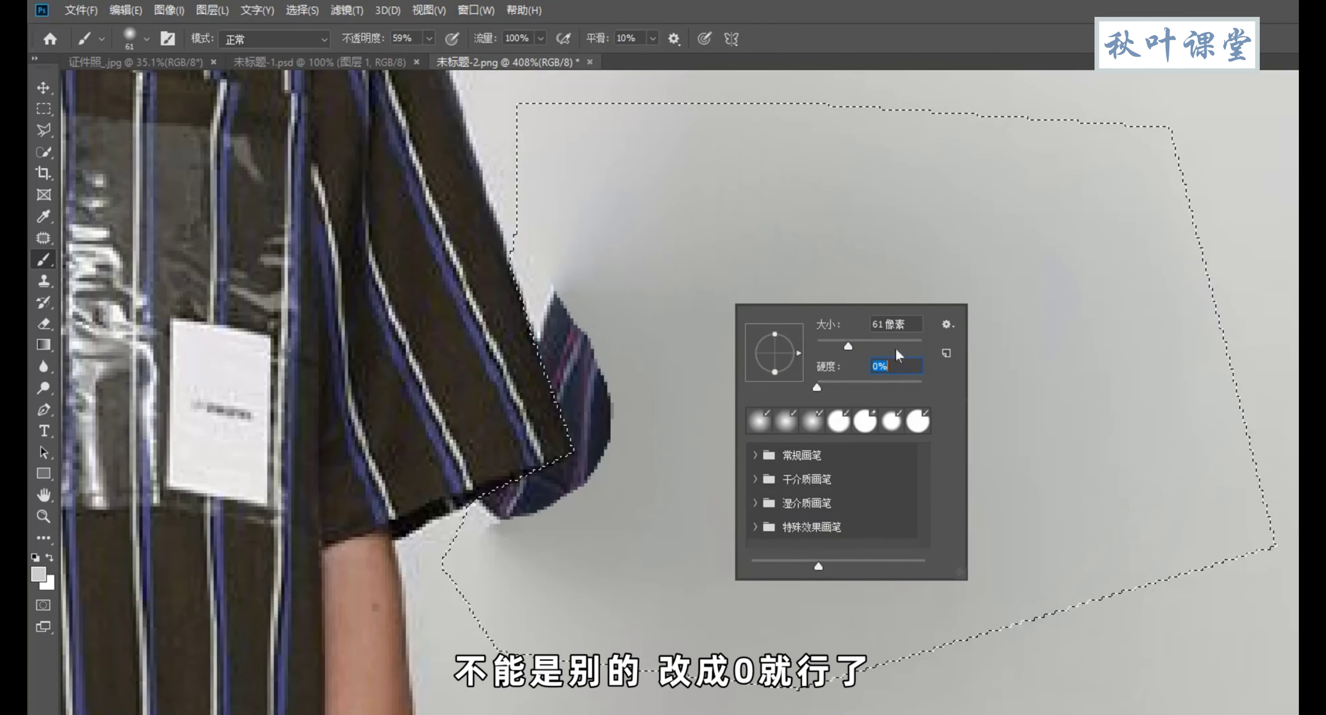
- Paint over the sleeve-edge remnant and the dark smear at the sleeve tip with the 59% soft brush
{"action": "key", "text": "Return"}
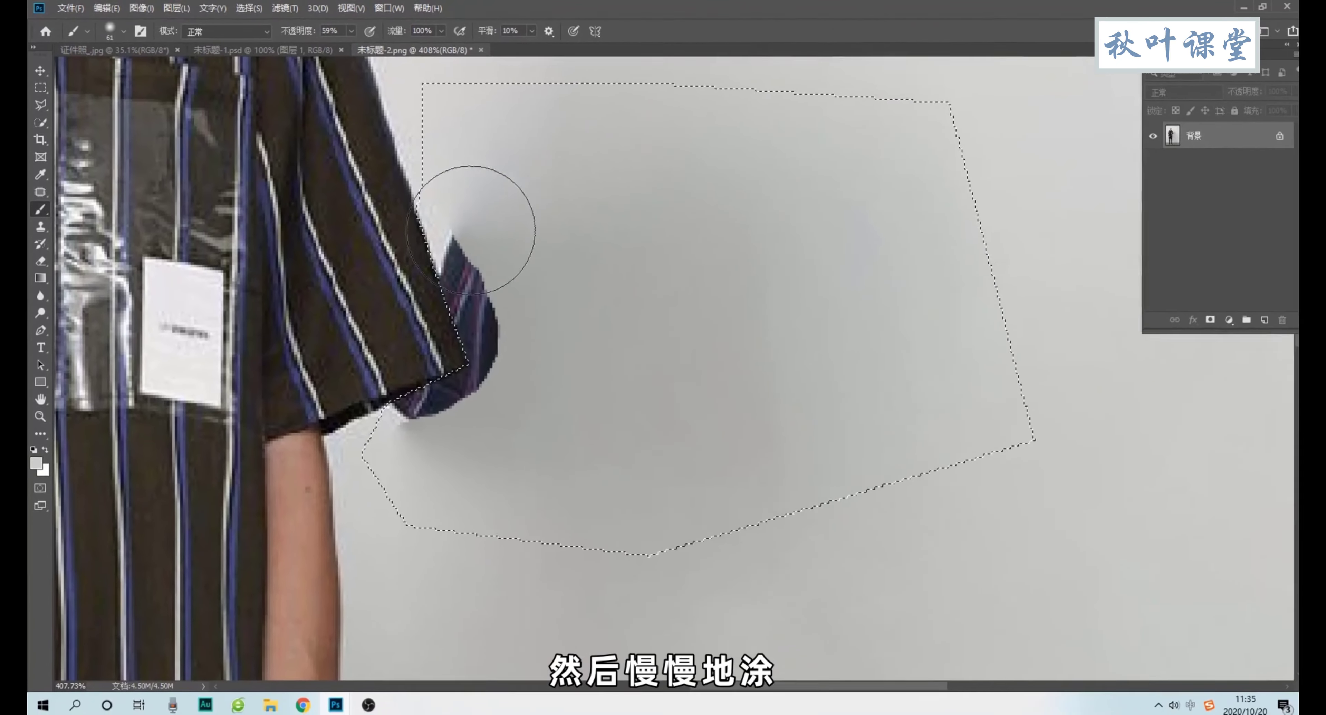
{"action": "mouse_move", "coordinate": [479, 350]}
{"action": "left_mouse_down"}
{"action": "mouse_move", "coordinate": [476, 227]}
{"action": "mouse_move", "coordinate": [488, 213]}
{"action": "mouse_move", "coordinate": [503, 350]}
{"action": "left_mouse_up"}
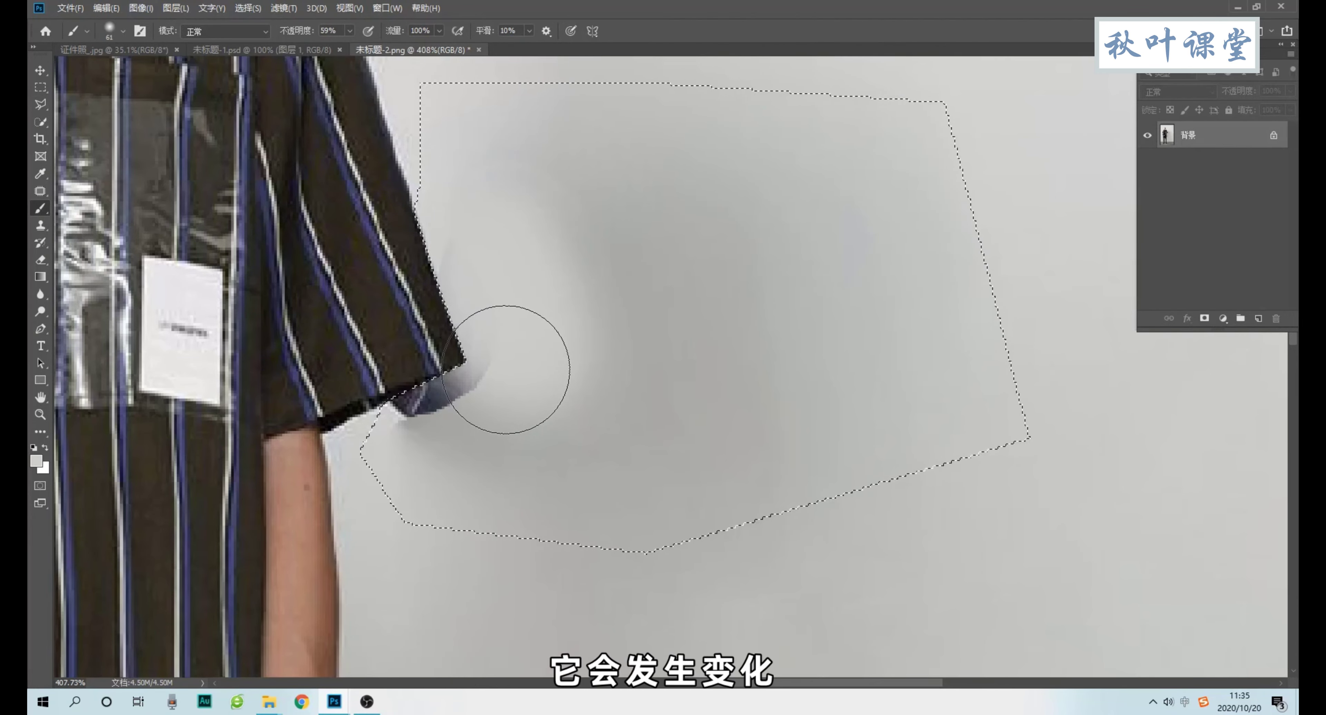
{"action": "mouse_move", "coordinate": [476, 361]}
{"action": "left_mouse_down"}
{"action": "mouse_move", "coordinate": [435, 400]}
{"action": "mouse_move", "coordinate": [473, 390]}
{"action": "mouse_move", "coordinate": [446, 470]}
{"action": "mouse_move", "coordinate": [667, 403]}
{"action": "mouse_move", "coordinate": [906, 412]}
{"action": "mouse_move", "coordinate": [583, 360]}
{"action": "mouse_move", "coordinate": [813, 337]}
{"action": "left_mouse_up"}
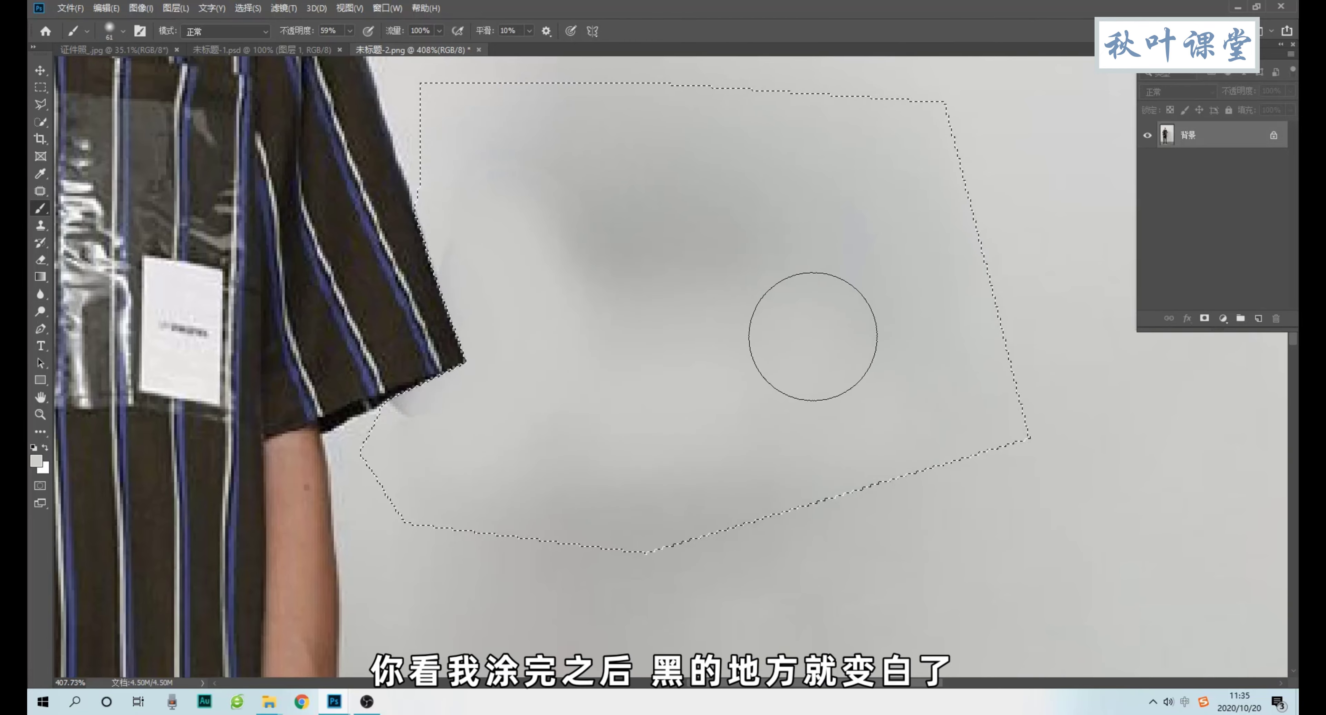
- Paint out the dark grey blotch inside the selection, then re-center on the sleeve
{"action": "left_click_drag", "start_coordinate": [527, 266], "coordinate": [535, 411]}
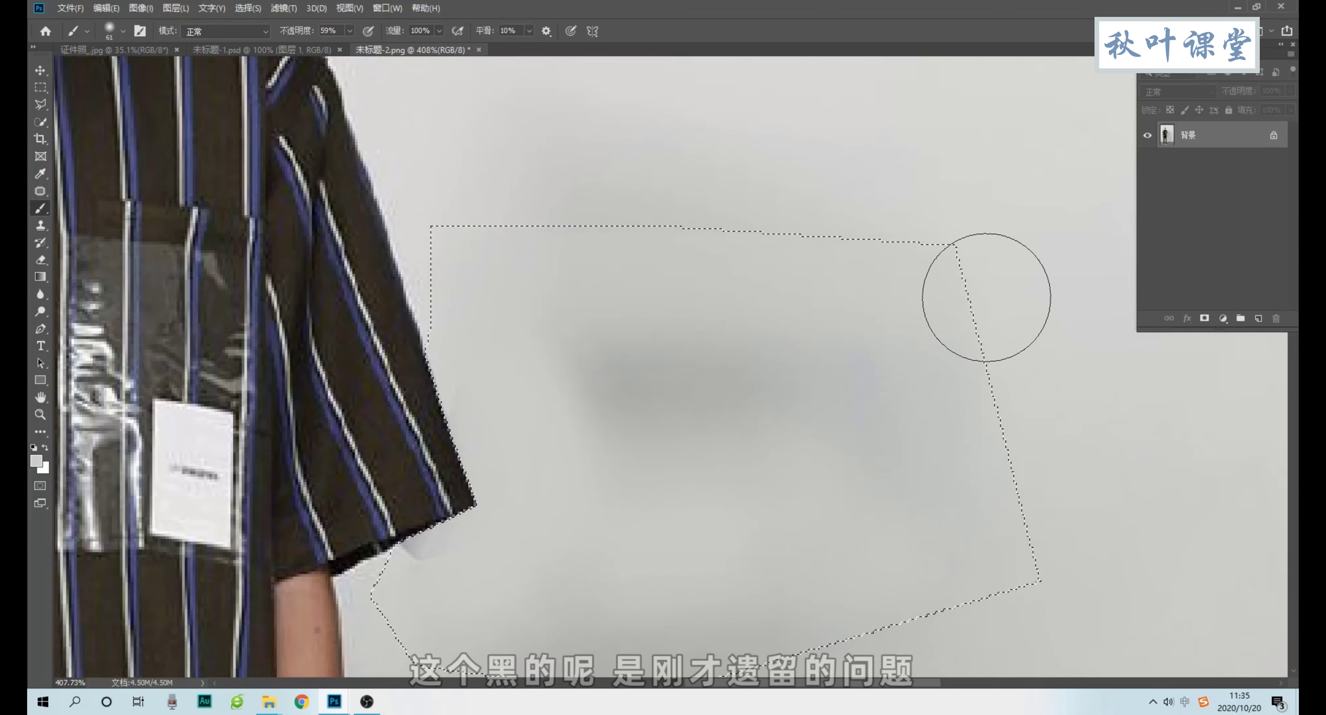
{"action": "mouse_move", "coordinate": [987, 298]}
{"action": "left_mouse_down"}
{"action": "mouse_move", "coordinate": [548, 367]}
{"action": "mouse_move", "coordinate": [1027, 362]}
{"action": "mouse_move", "coordinate": [645, 394]}
{"action": "mouse_move", "coordinate": [1079, 430]}
{"action": "left_mouse_up"}
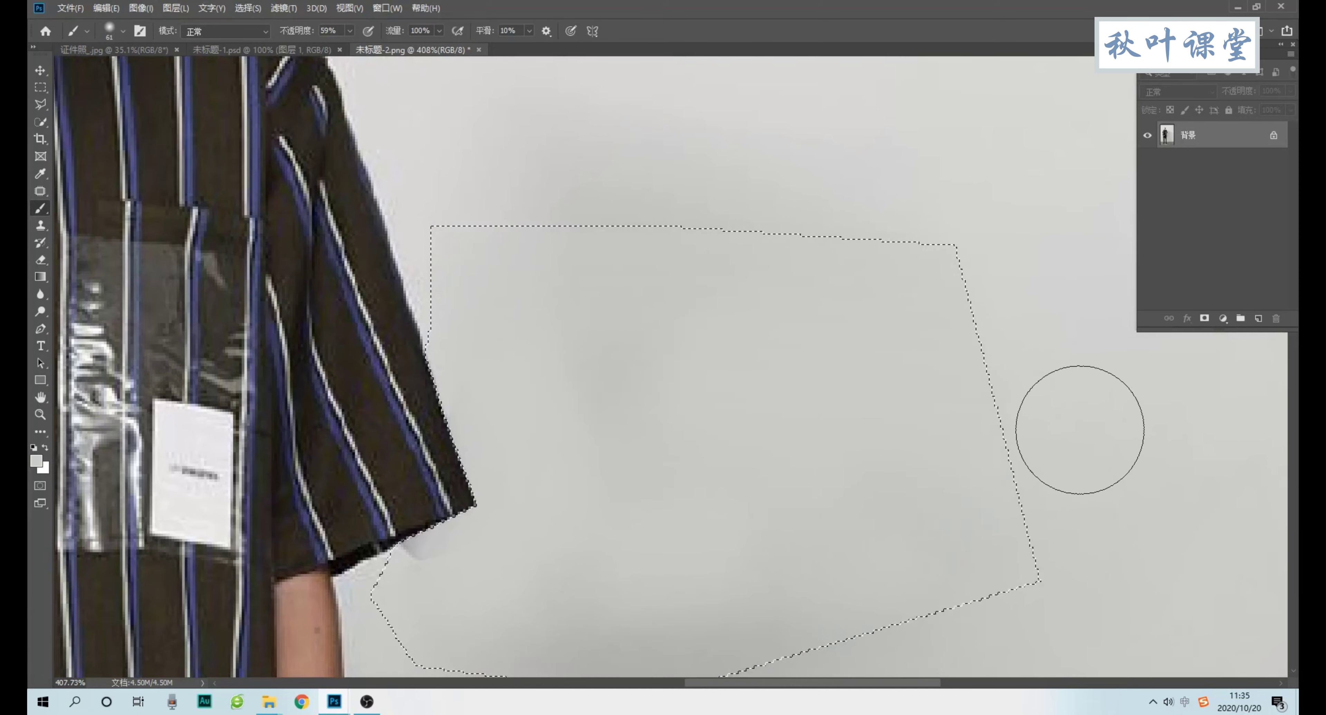
{"action": "left_click_drag", "start_coordinate": [823, 443], "coordinate": [875, 327]}
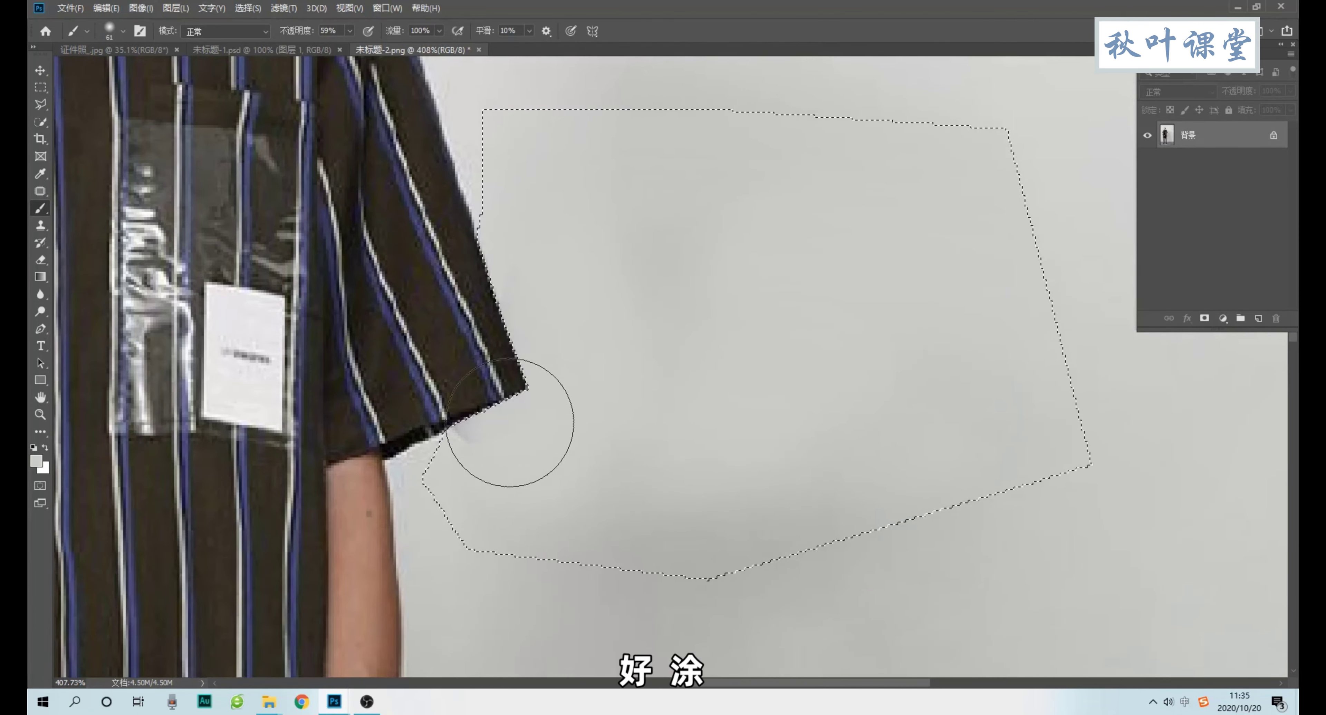
{"action": "left_click_drag", "start_coordinate": [578, 322], "coordinate": [595, 359]}
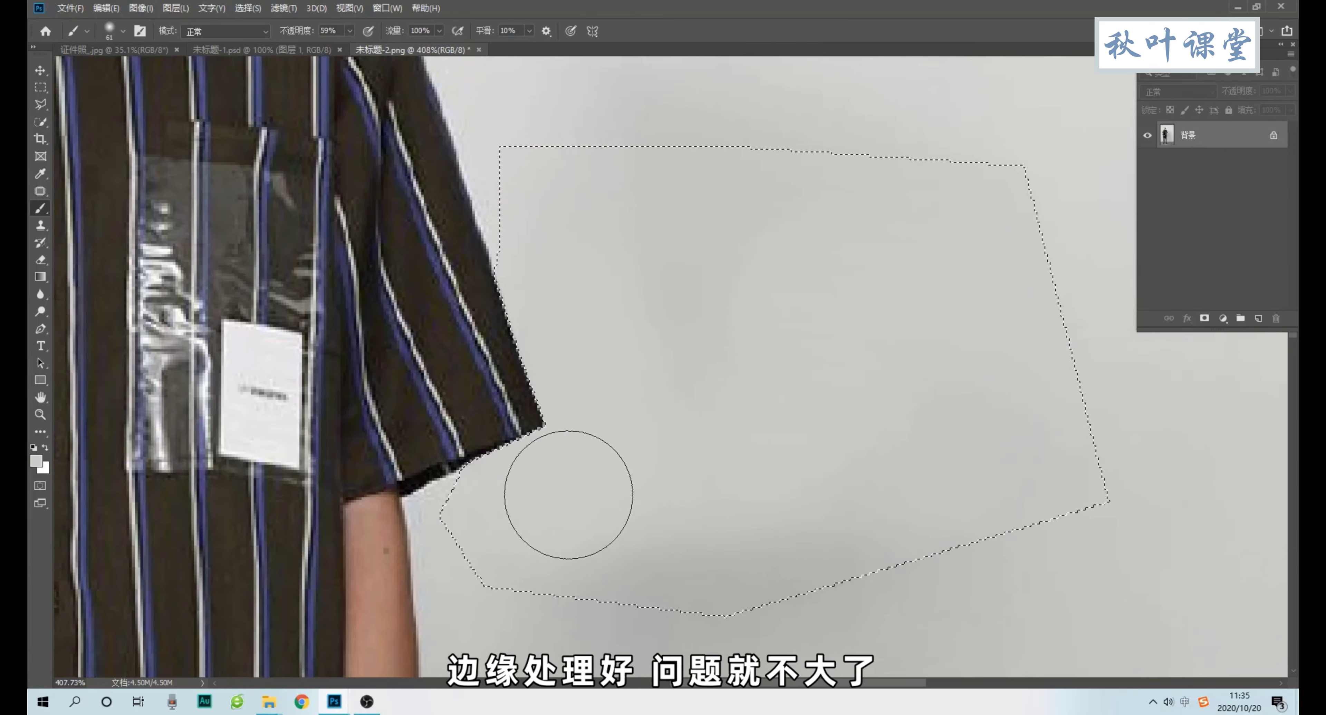
{"action": "left_click_drag", "start_coordinate": [813, 308], "coordinate": [811, 420]}
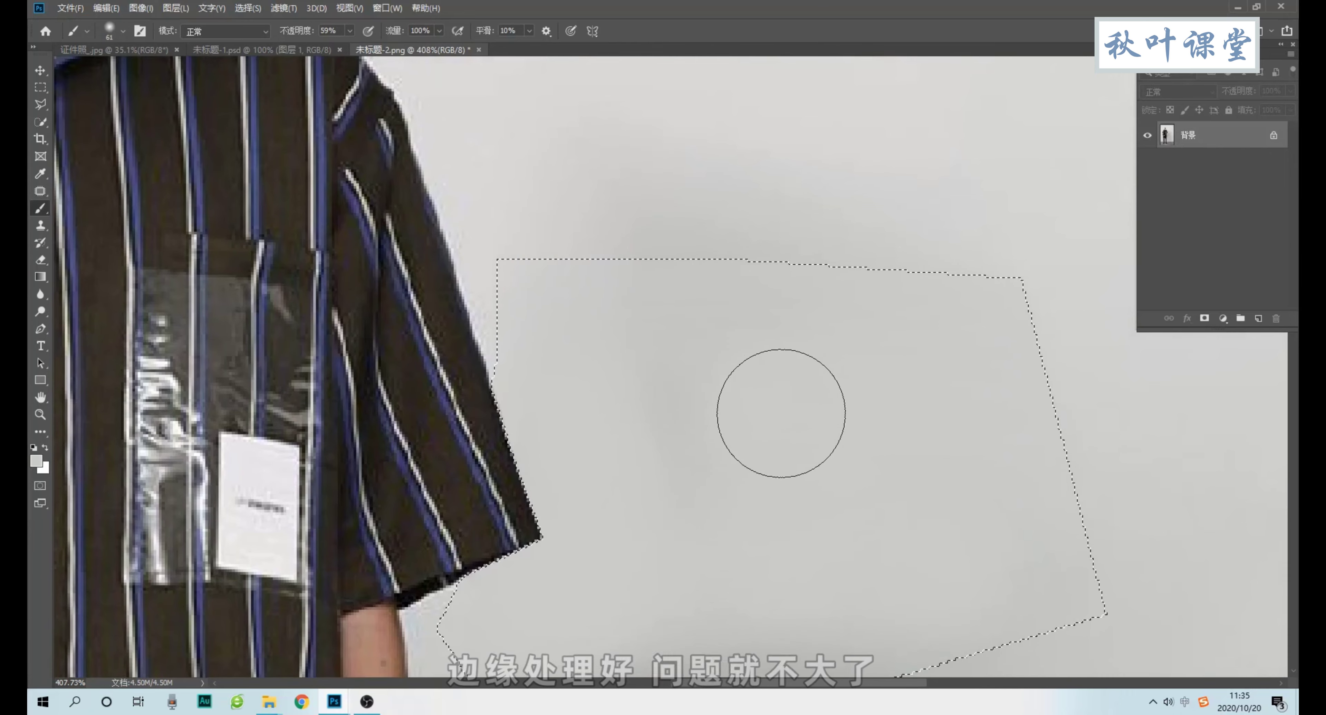
- Deselect and touch up the wall beside and below the sleeve
{"action": "key", "text": "ctrl+d"}
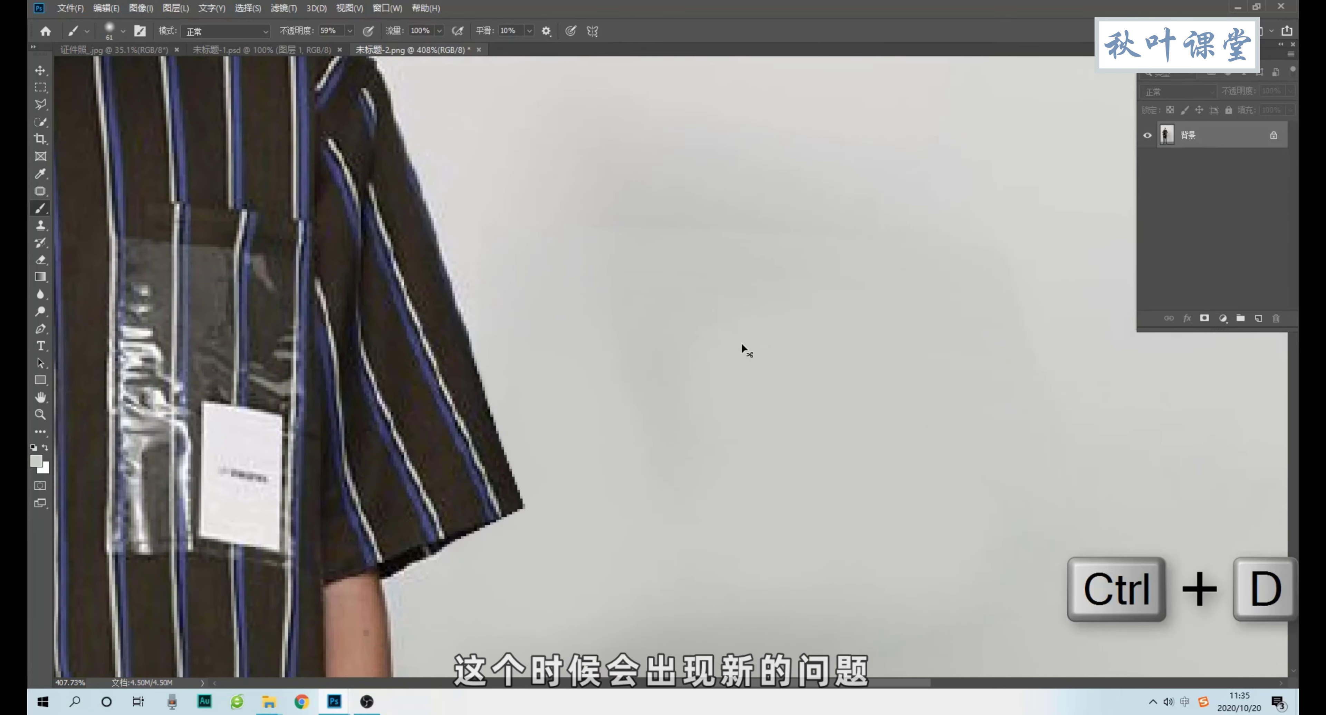
{"action": "left_click_drag", "start_coordinate": [745, 350], "coordinate": [722, 242]}
{"action": "mouse_move", "coordinate": [776, 341]}
{"action": "left_mouse_down"}
{"action": "mouse_move", "coordinate": [675, 296]}
{"action": "mouse_move", "coordinate": [646, 350]}
{"action": "left_mouse_up"}
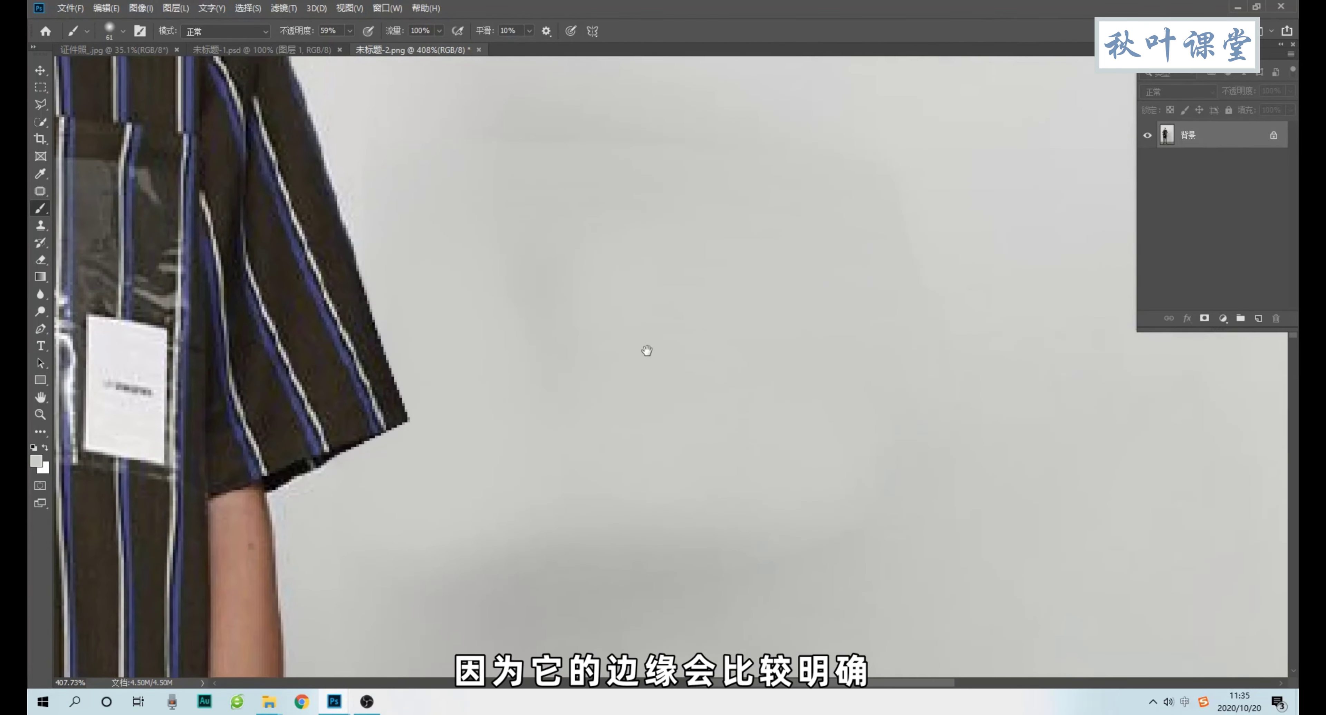
{"action": "left_click_drag", "start_coordinate": [543, 191], "coordinate": [551, 263]}
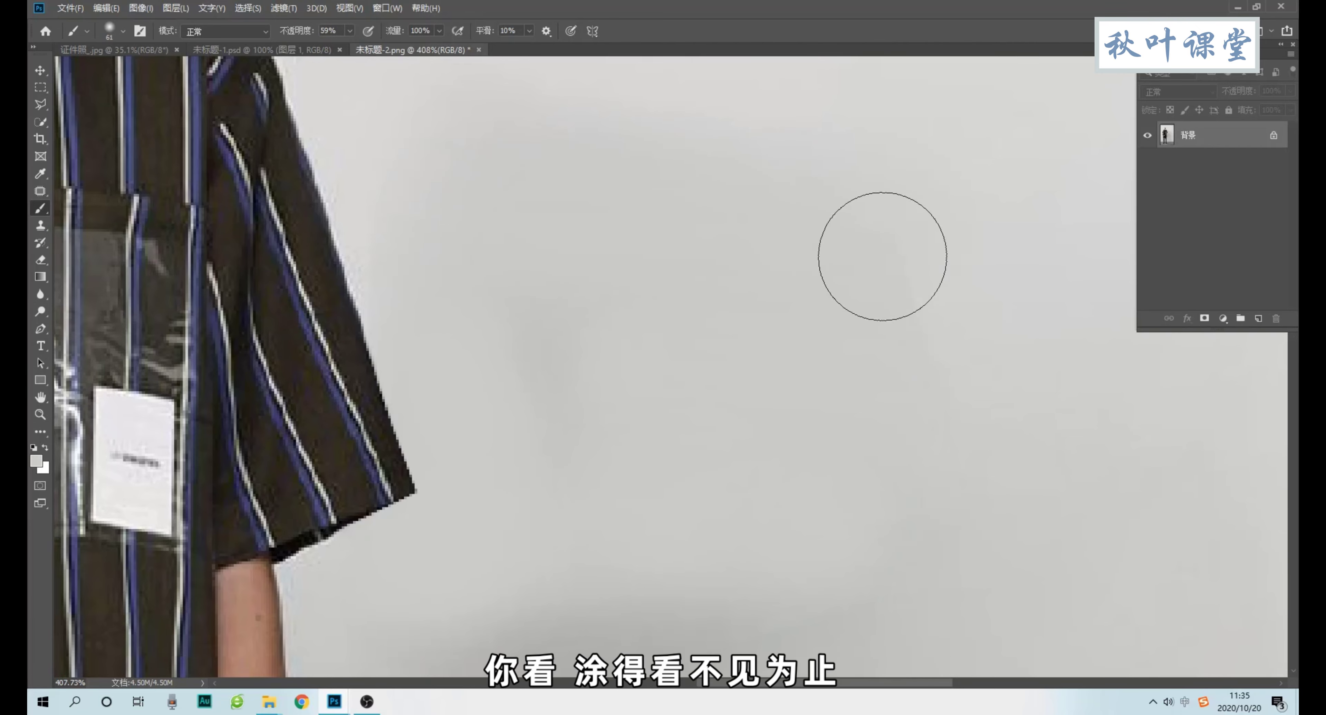
- Keep smoothing the wall beside the arm, working down toward the lower wall
{"action": "left_click_drag", "start_coordinate": [843, 292], "coordinate": [783, 249]}
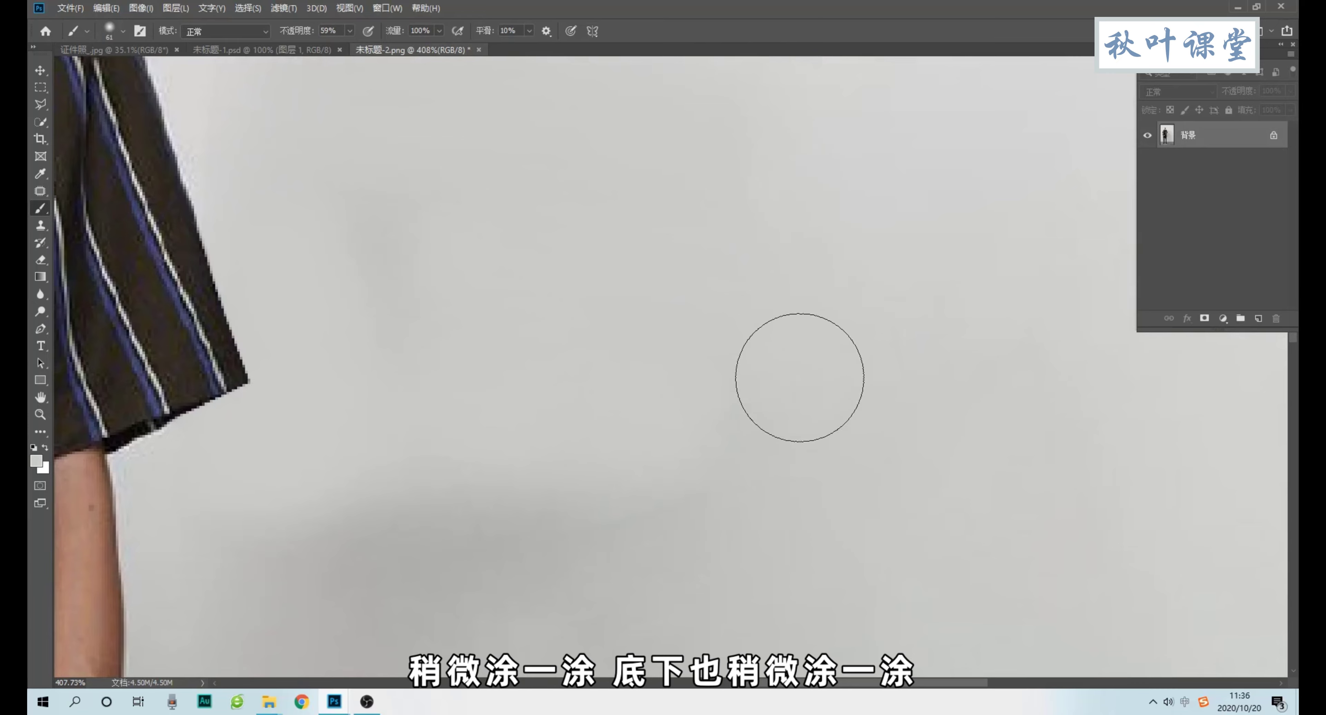
{"action": "left_click_drag", "start_coordinate": [696, 536], "coordinate": [770, 340]}
{"action": "left_click_drag", "start_coordinate": [605, 516], "coordinate": [647, 446]}
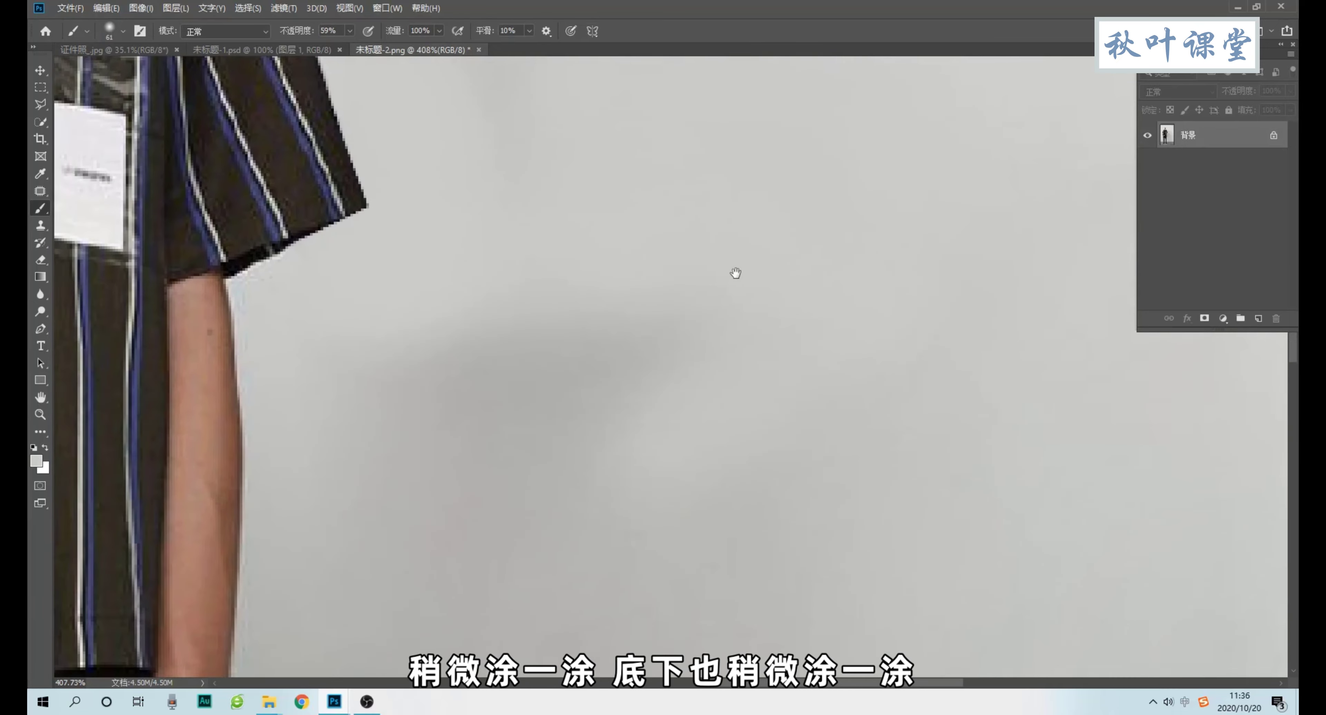
{"action": "left_click_drag", "start_coordinate": [365, 373], "coordinate": [464, 296]}
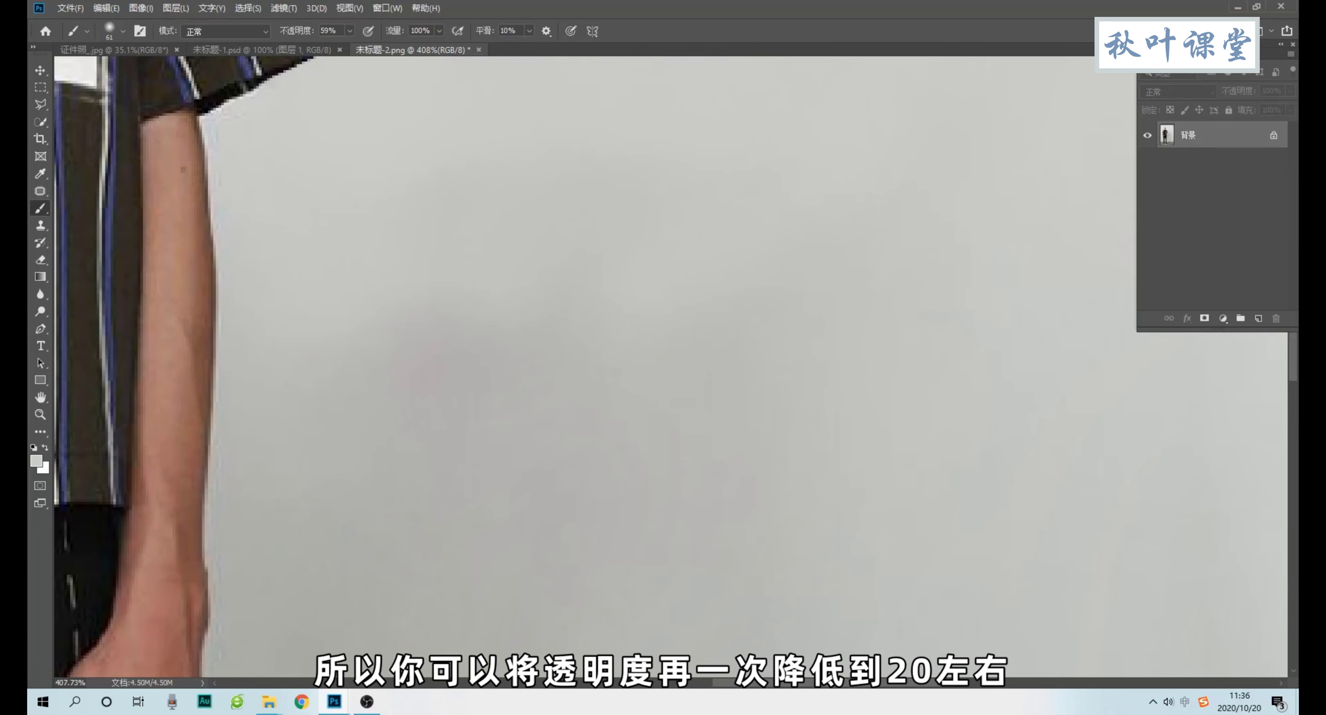
{"action": "type", "text": "20"}
- Apply 20% brush opacity and enlarge the soft brush to about 152 px
{"action": "key", "text": "Return"}
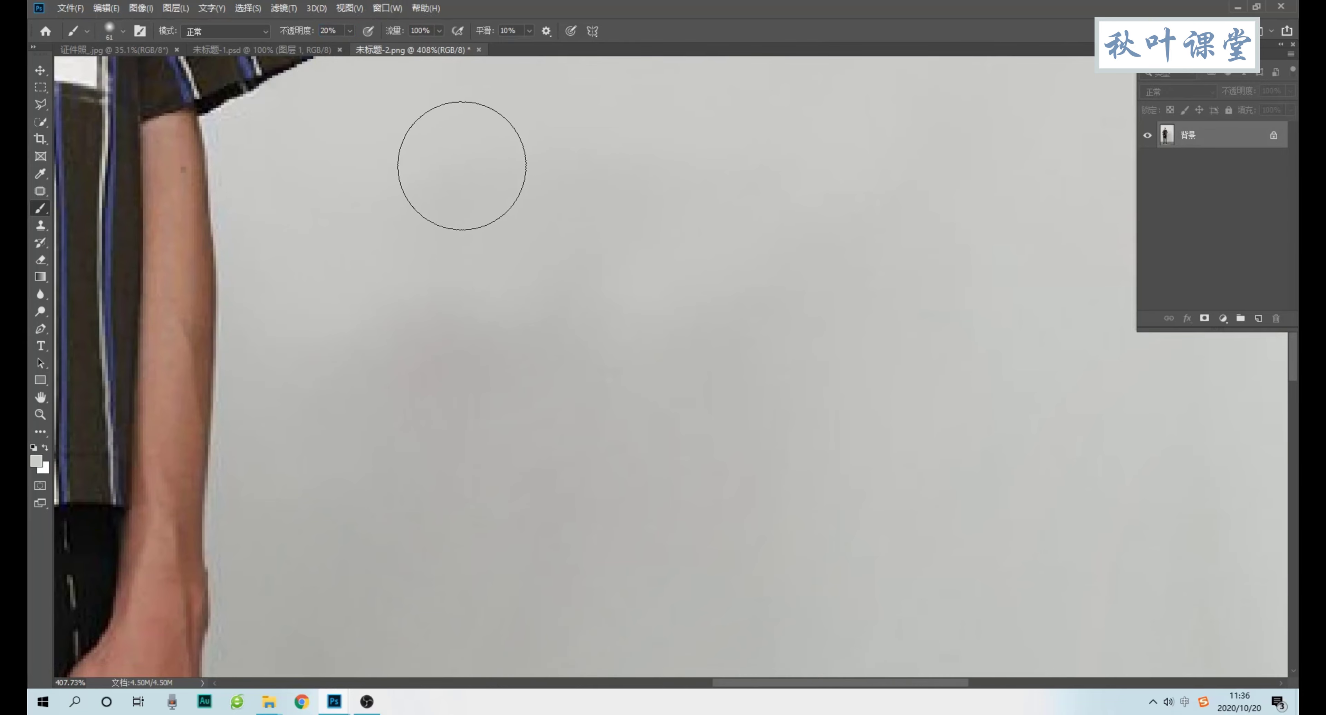
{"action": "scroll", "coordinate": [502, 315], "scroll_direction": "down", "scroll_amount": 3}
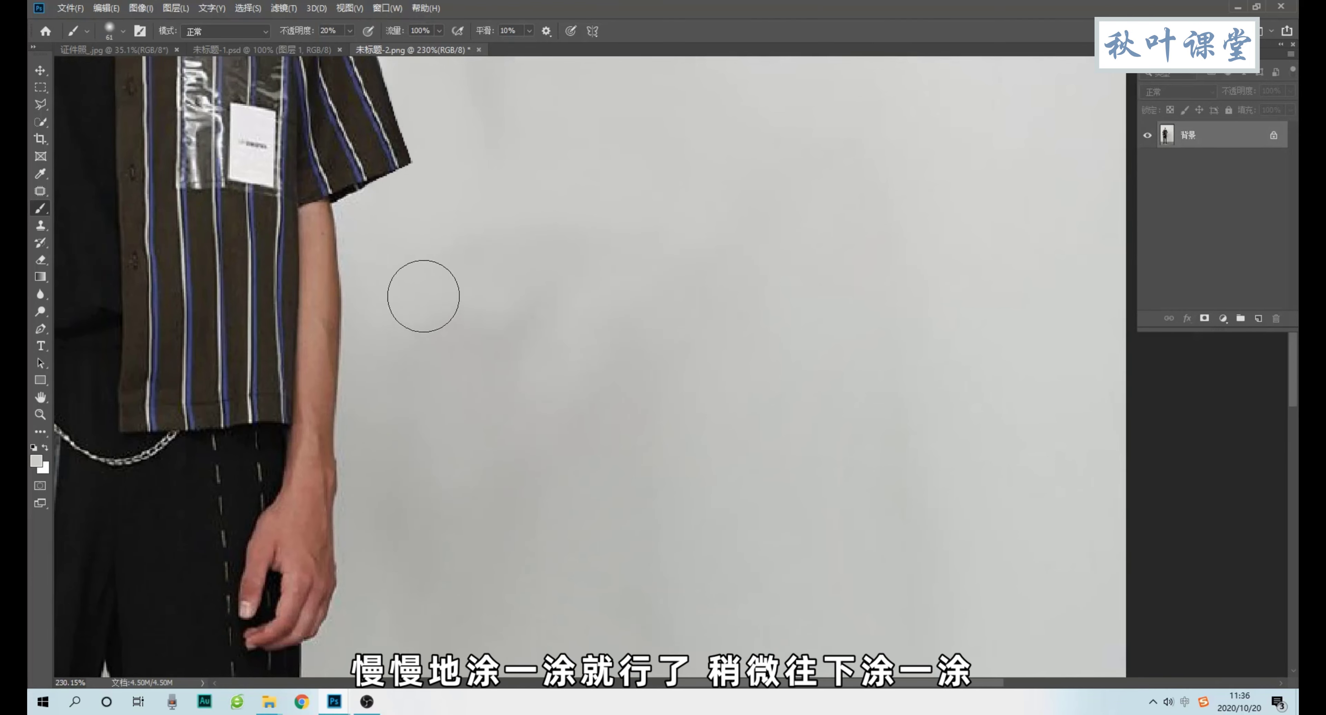
{"action": "right_click", "coordinate": [589, 261]}
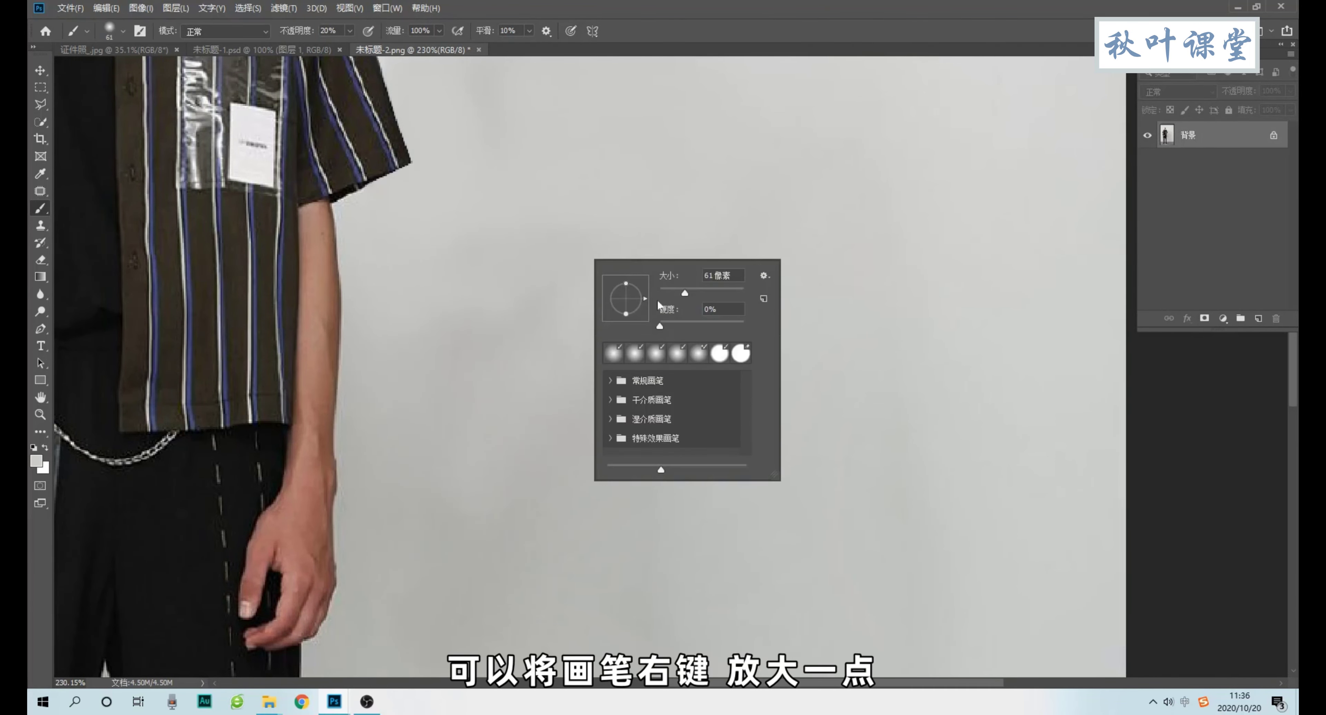
{"action": "left_click_drag", "start_coordinate": [714, 301], "coordinate": [715, 294]}
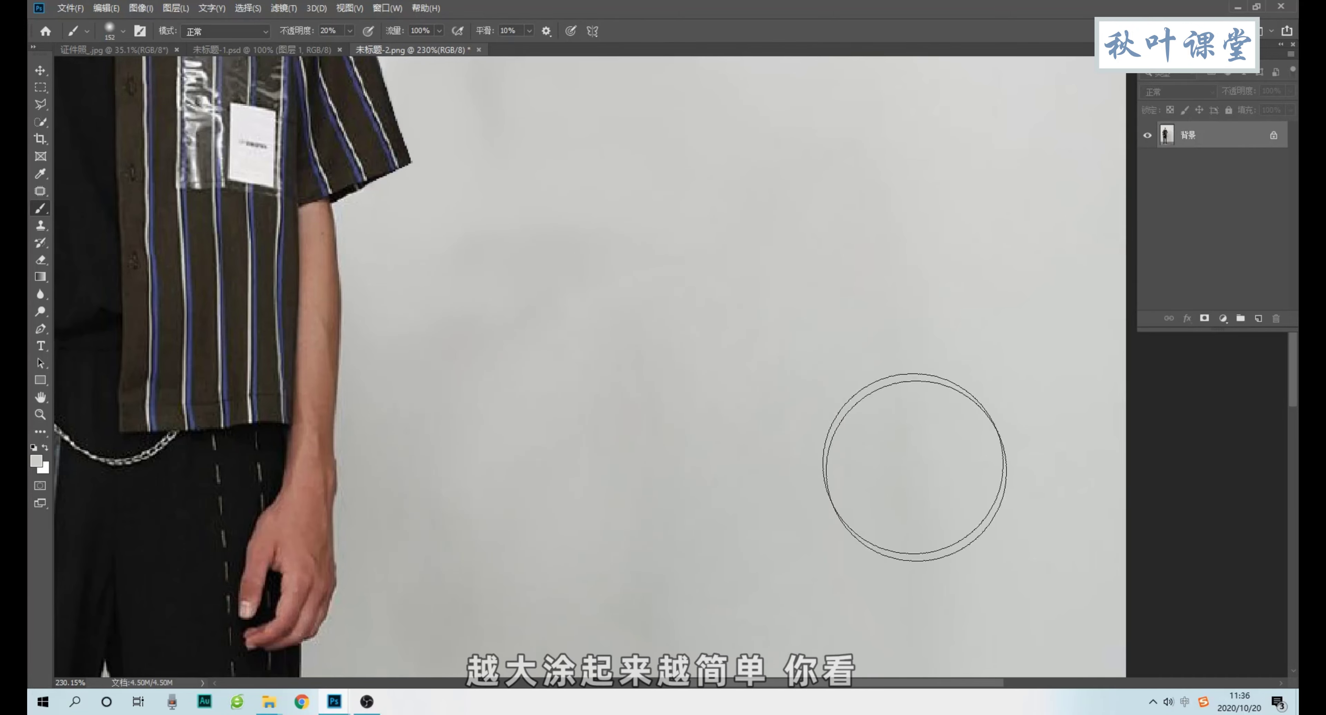
{"action": "left_click_drag", "start_coordinate": [867, 414], "coordinate": [637, 349]}
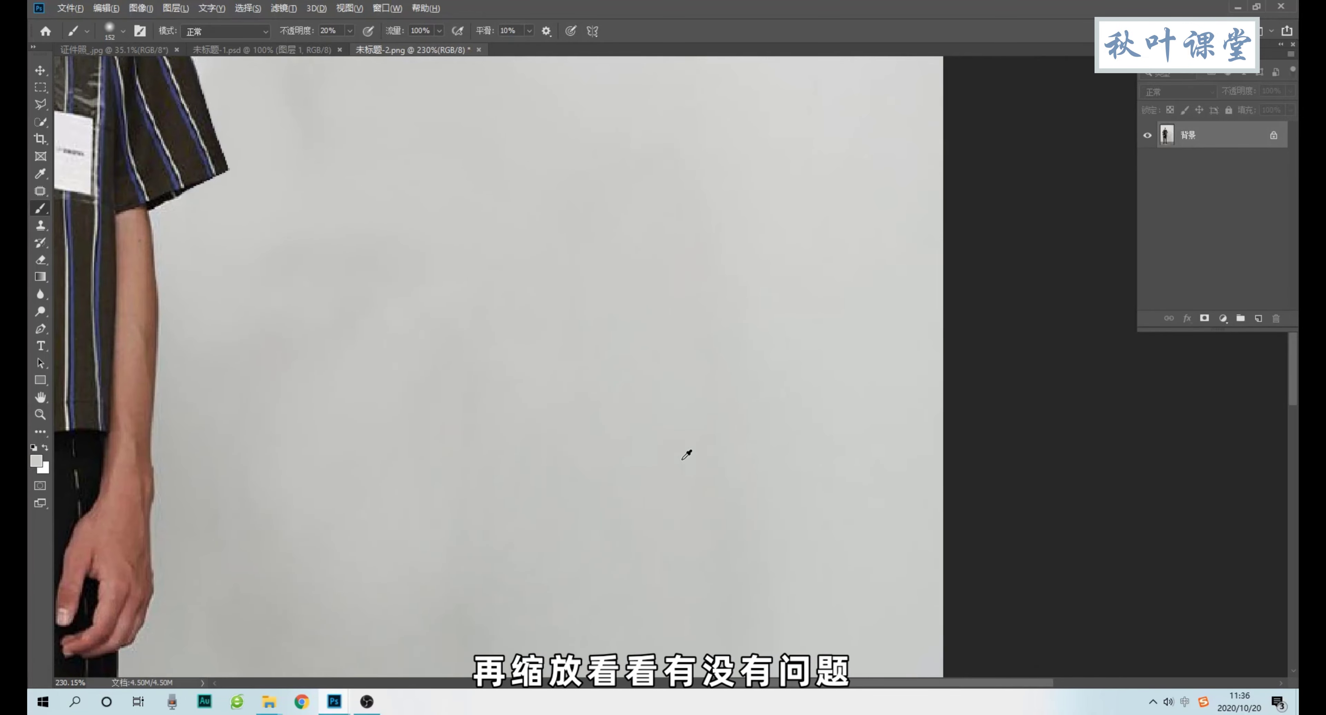
- Lightly paint the grey shadow patches on the wall right of the shirt and figure
{"action": "scroll", "coordinate": [669, 458], "scroll_direction": "down", "scroll_amount": 5}
{"action": "scroll", "coordinate": [561, 541], "scroll_direction": "down", "scroll_amount": 2}
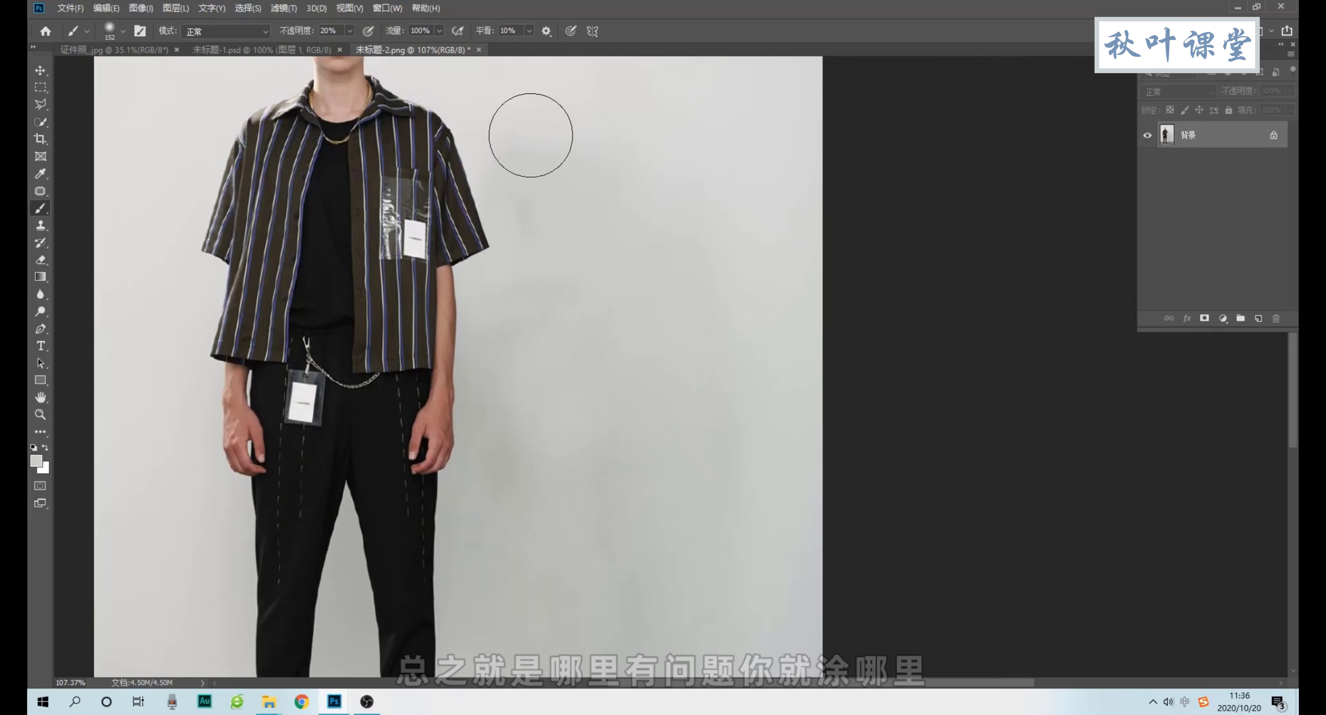
{"action": "left_click_drag", "start_coordinate": [578, 318], "coordinate": [547, 196]}
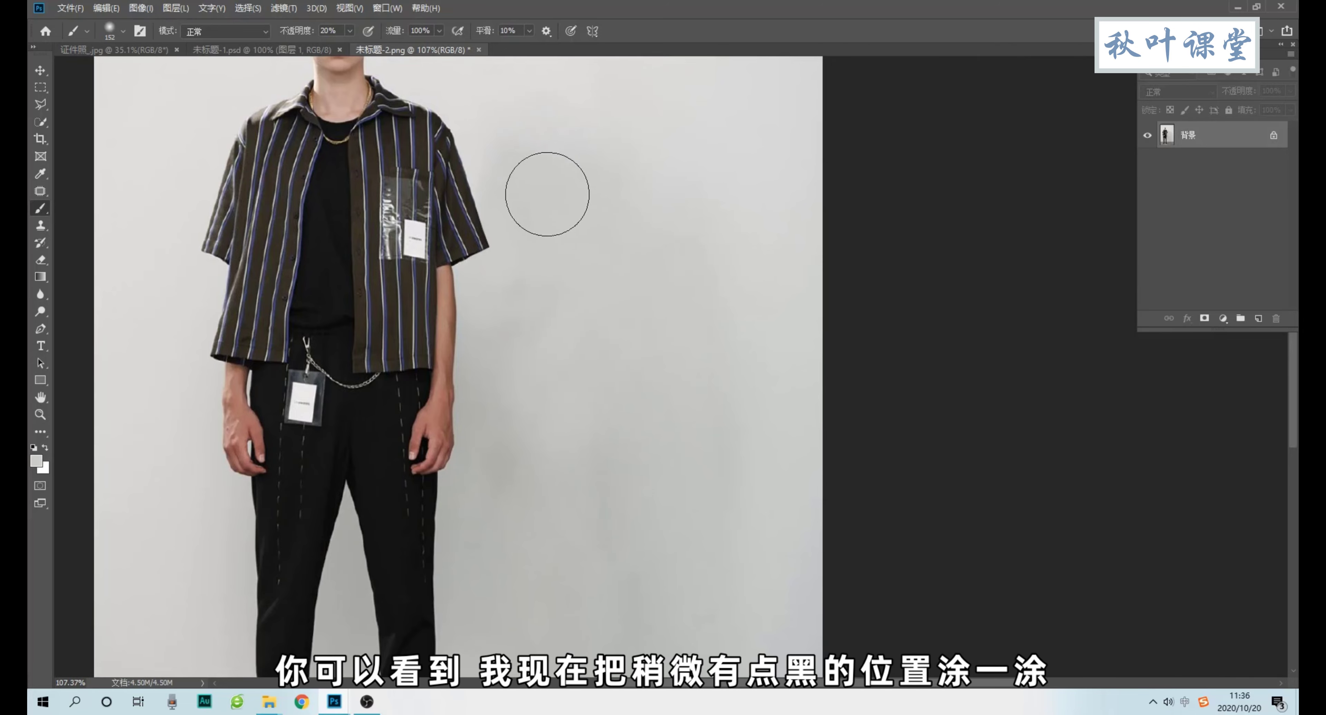
{"action": "mouse_move", "coordinate": [535, 461]}
{"action": "left_mouse_down"}
{"action": "mouse_move", "coordinate": [547, 213]}
{"action": "mouse_move", "coordinate": [545, 495]}
{"action": "mouse_move", "coordinate": [527, 342]}
{"action": "mouse_move", "coordinate": [518, 587]}
{"action": "mouse_move", "coordinate": [616, 547]}
{"action": "mouse_move", "coordinate": [640, 309]}
{"action": "left_mouse_up"}
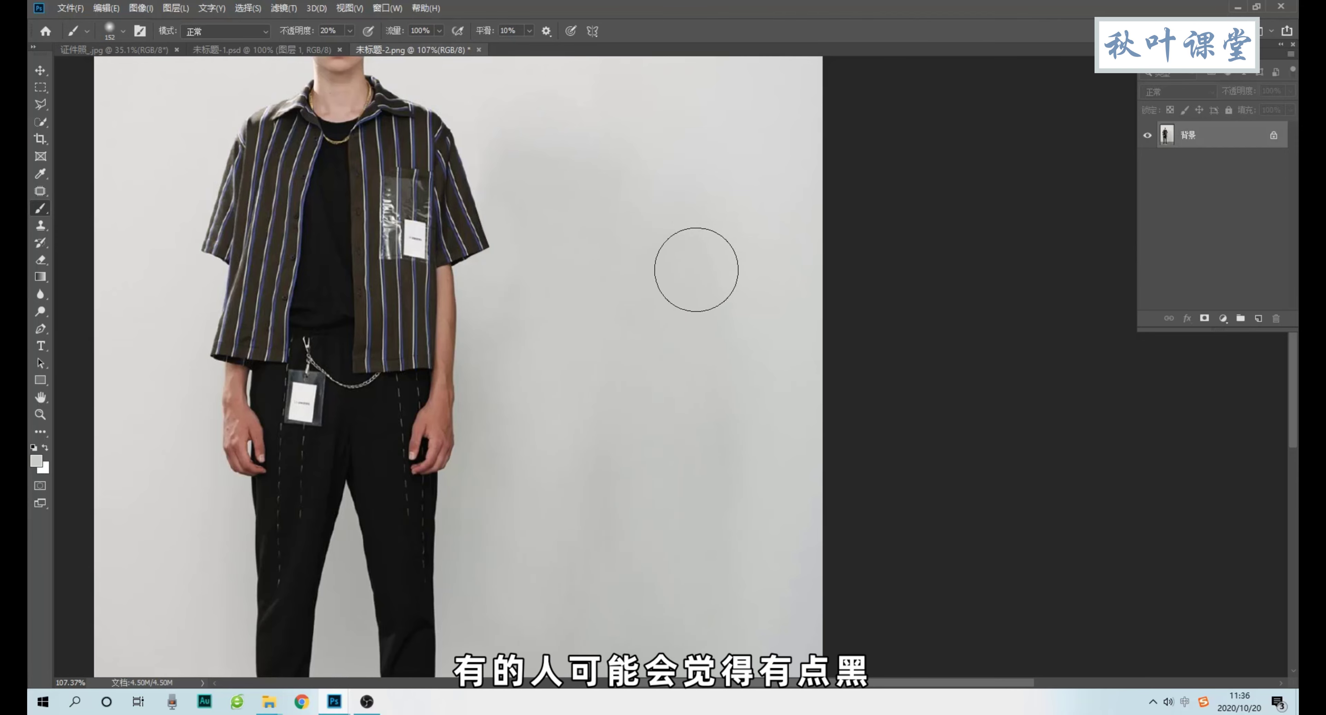
{"action": "scroll", "coordinate": [612, 535], "scroll_direction": "down", "scroll_amount": 3}
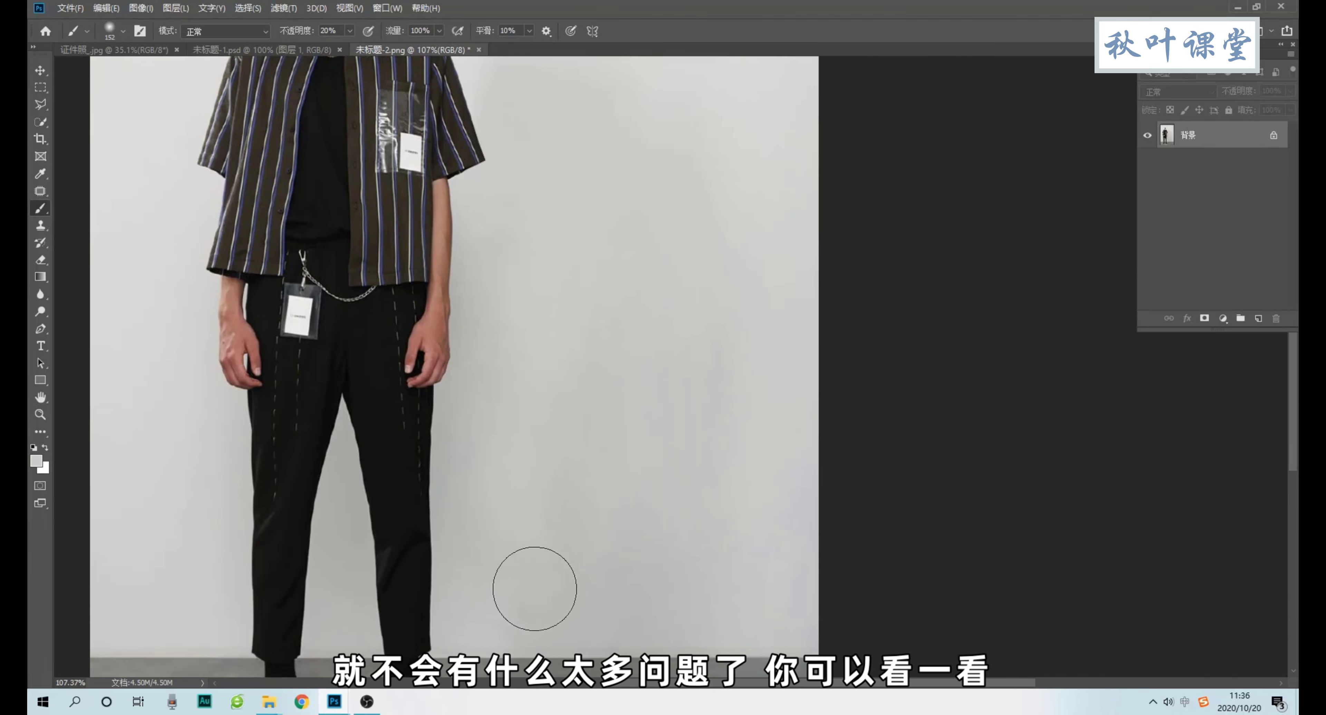
{"action": "left_click_drag", "start_coordinate": [606, 179], "coordinate": [597, 463]}
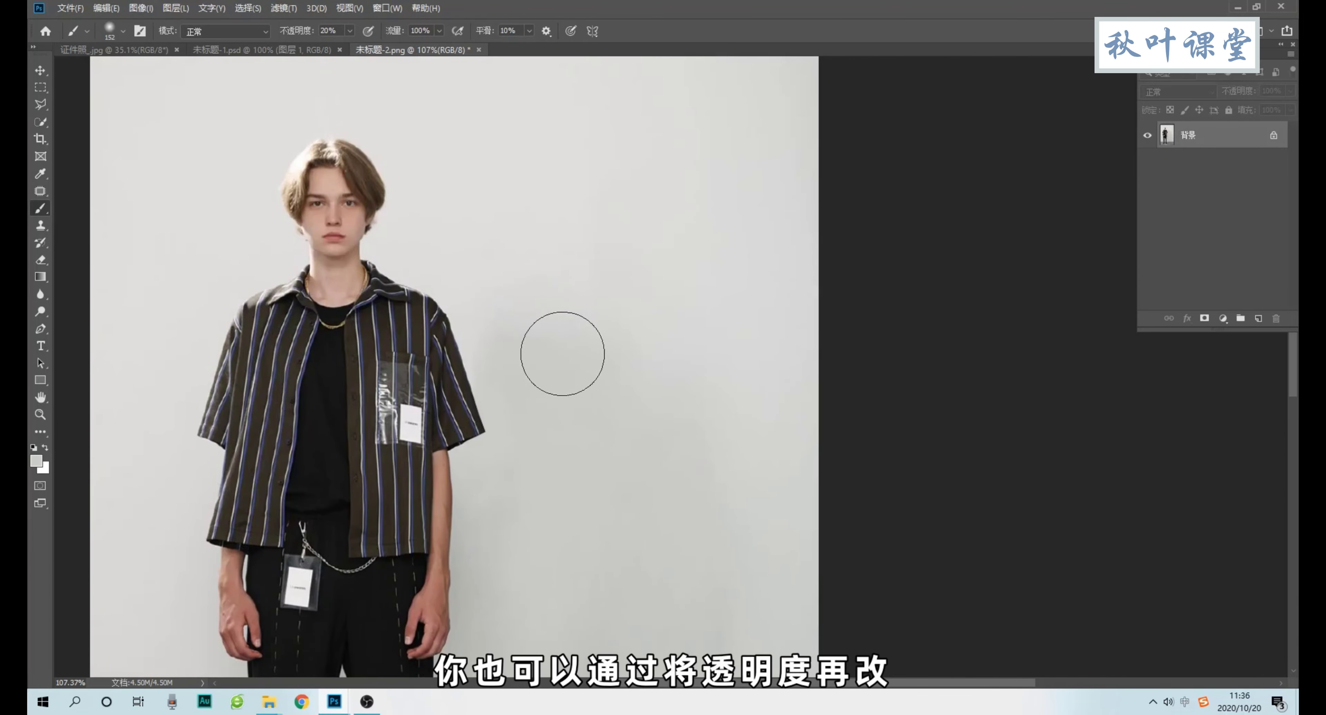
- Lower brush opacity to 10% and review the right wall edge and lower wall by the legs
{"action": "key", "text": "1"}
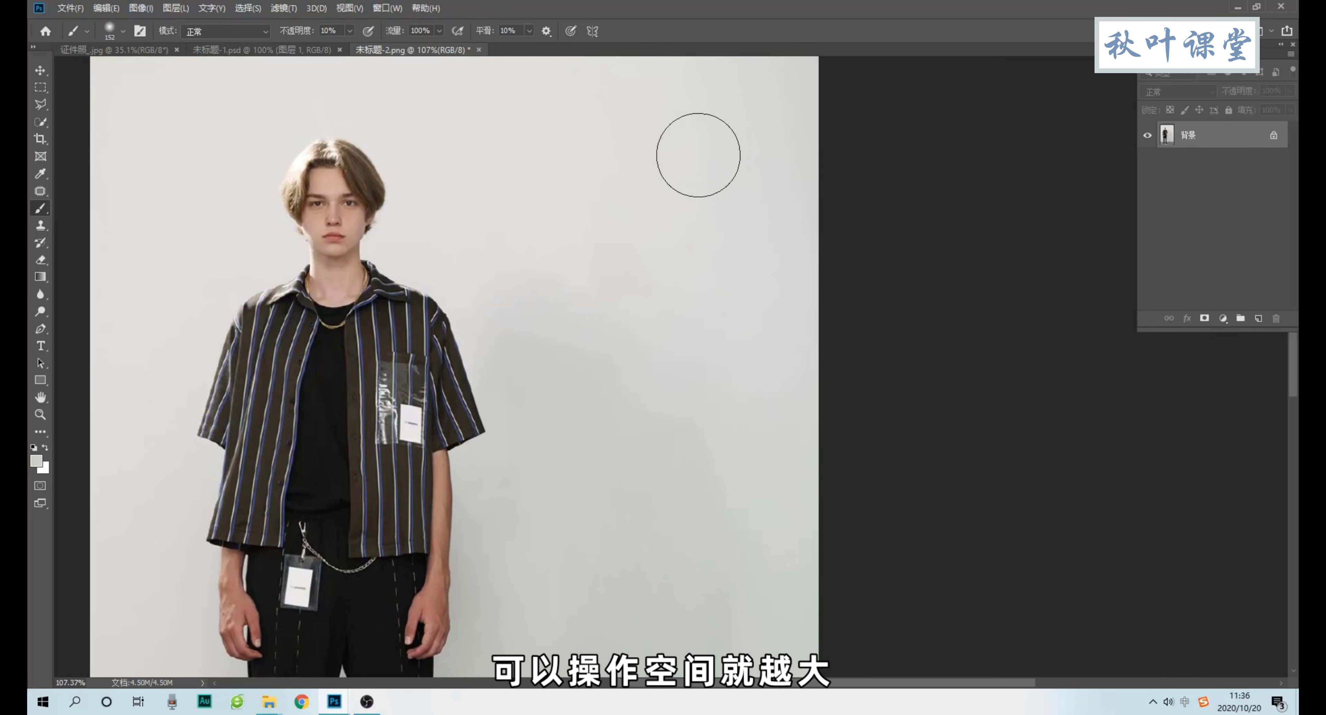
{"action": "left_click_drag", "start_coordinate": [690, 476], "coordinate": [669, 388]}
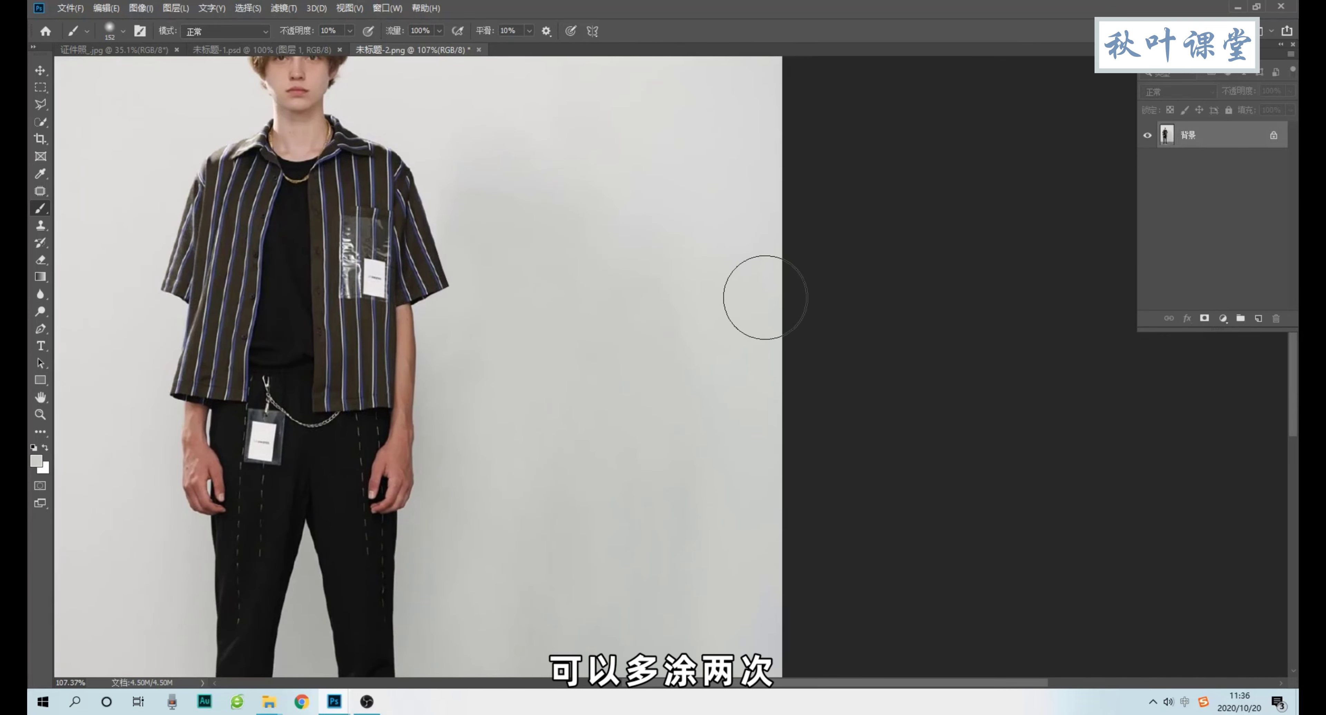
{"action": "left_click_drag", "start_coordinate": [663, 438], "coordinate": [574, 349]}
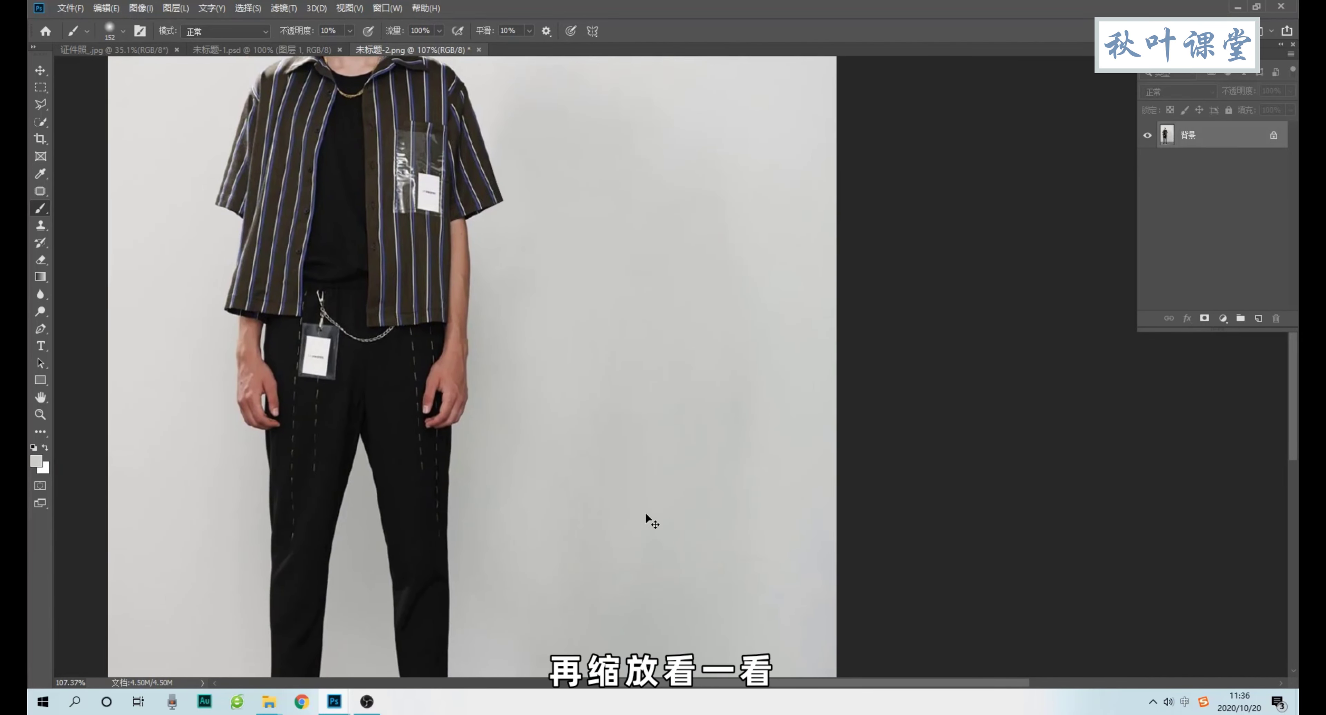
{"action": "scroll", "coordinate": [645, 512], "scroll_direction": "down", "scroll_amount": 2}
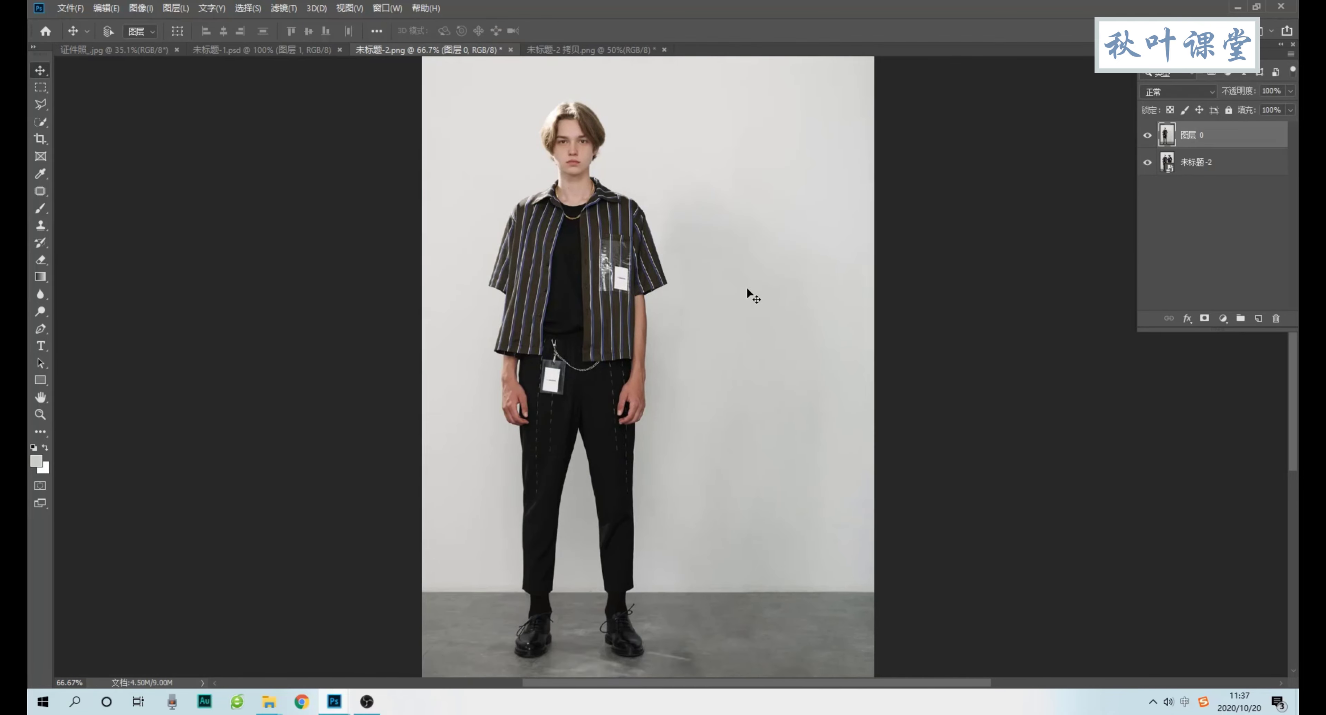
{"action": "left_click_drag", "start_coordinate": [779, 354], "coordinate": [800, 256]}
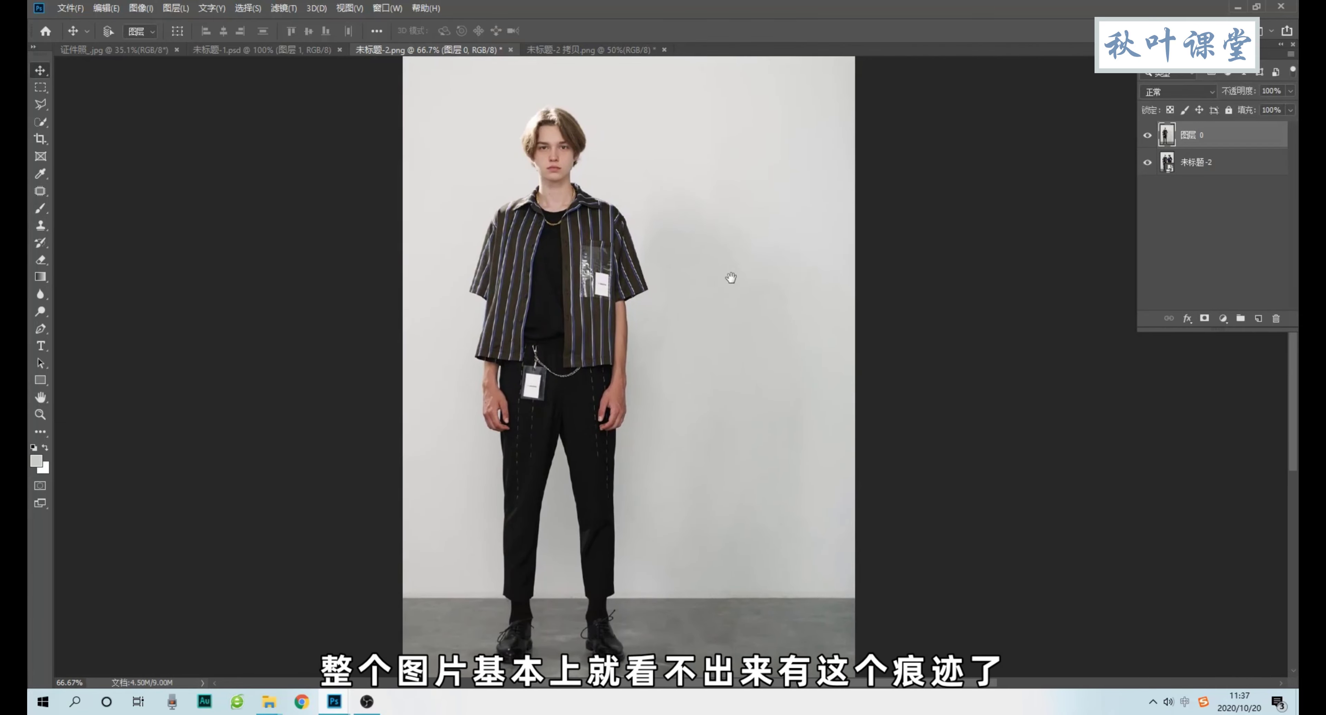
{"action": "key", "text": "ctrl+minus"}
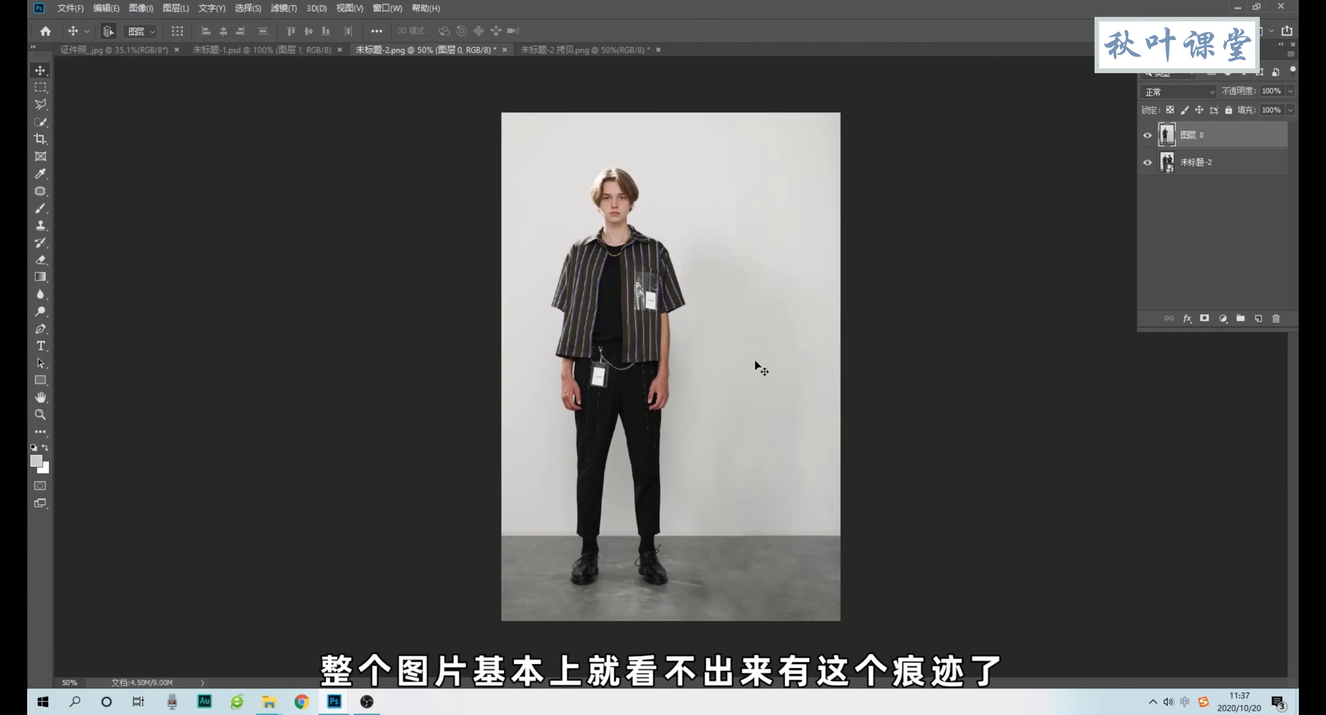
{"action": "left_click", "coordinate": [745, 331]}
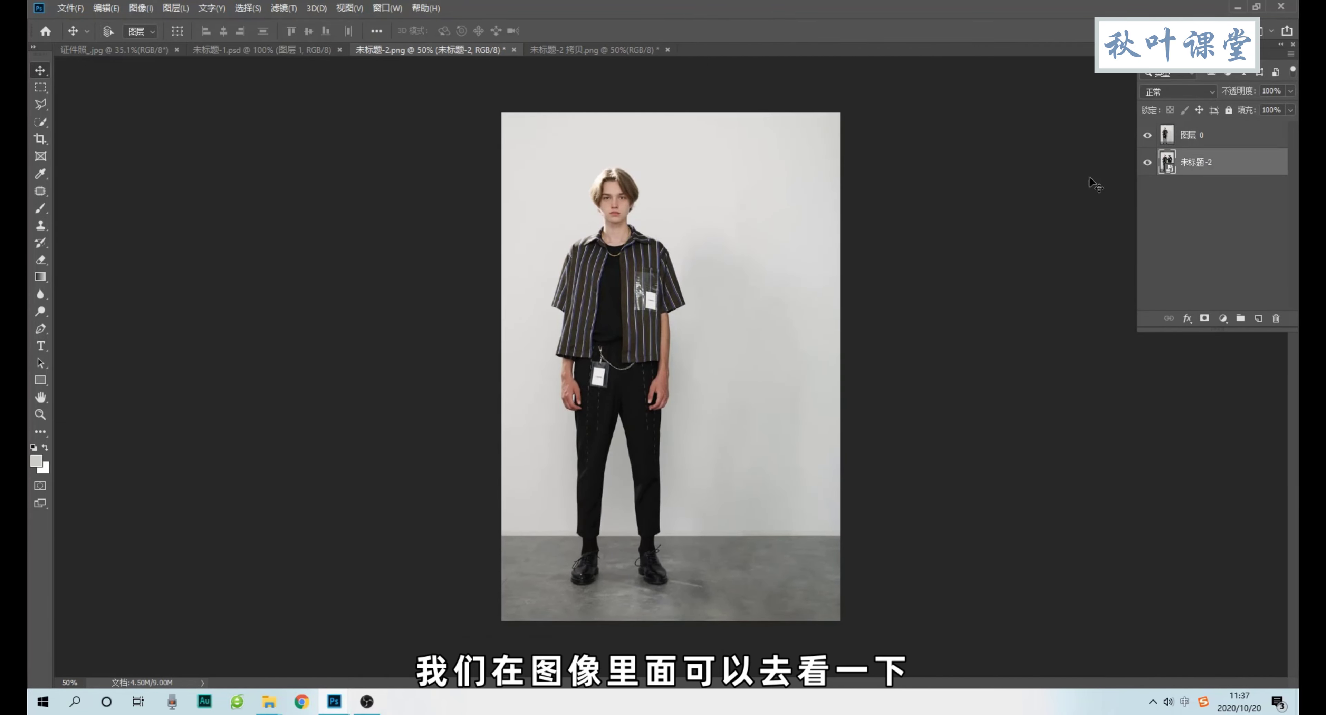
{"action": "left_click", "coordinate": [1206, 137]}
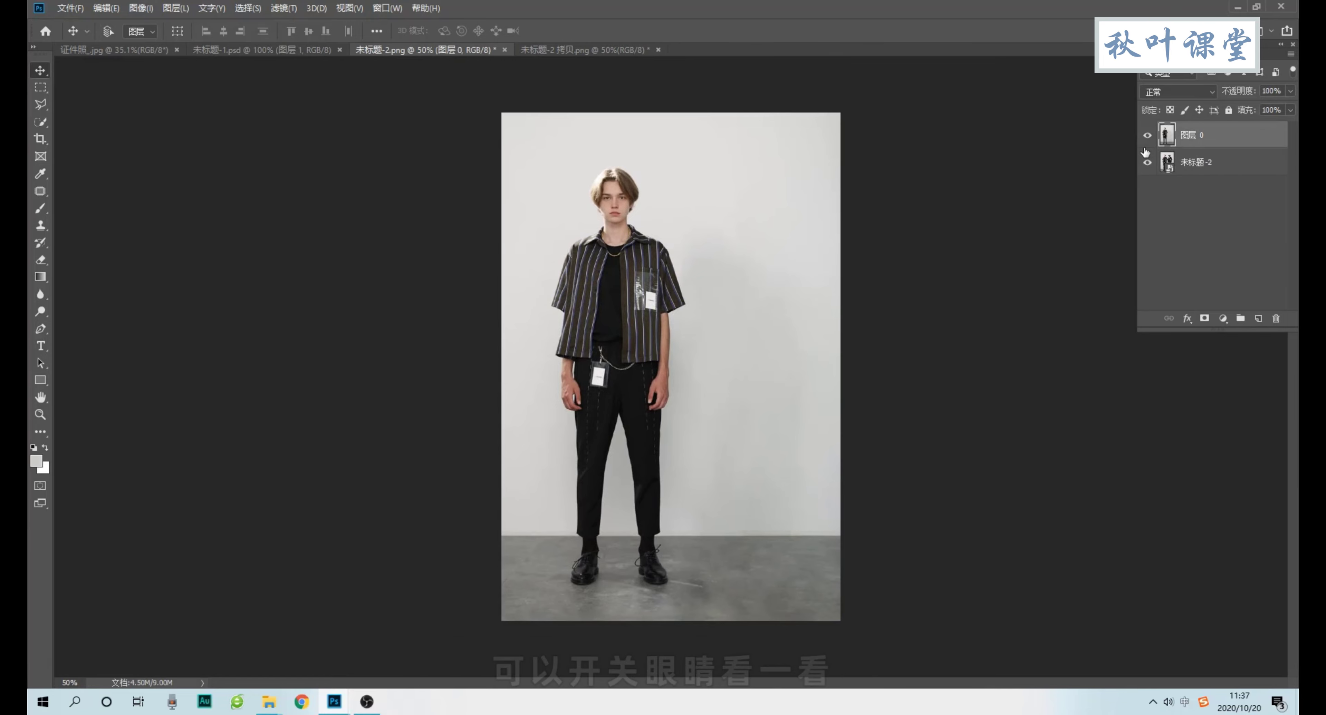
{"action": "left_click", "coordinate": [1146, 137]}
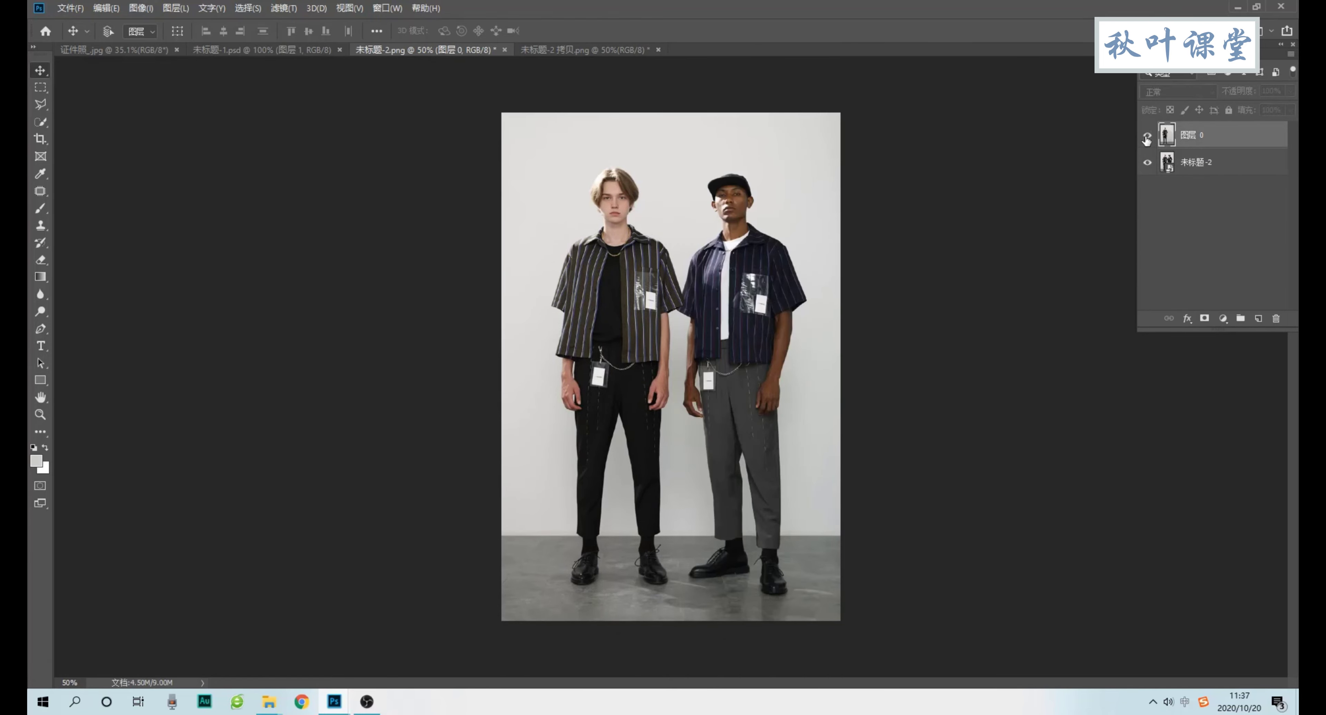
{"action": "left_click", "coordinate": [1147, 137]}
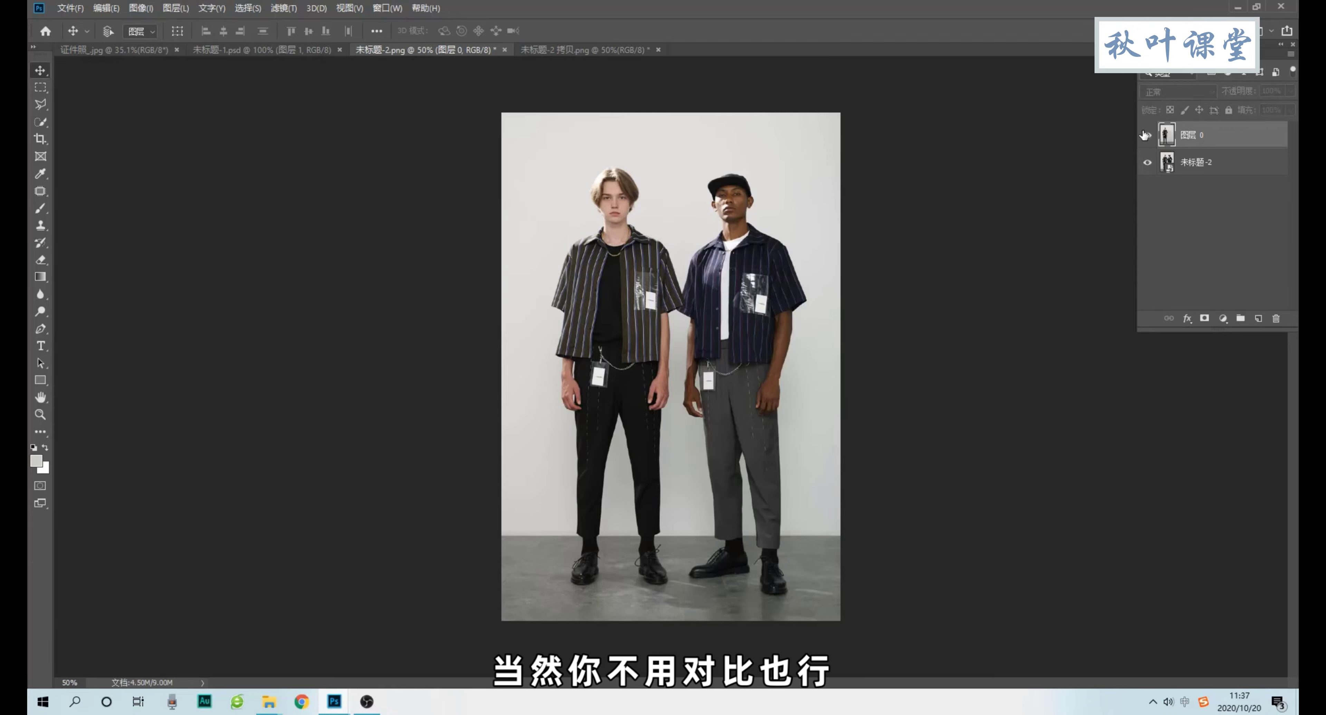
{"action": "left_click", "coordinate": [1147, 135]}
{"action": "key", "text": "ctrl+plus"}
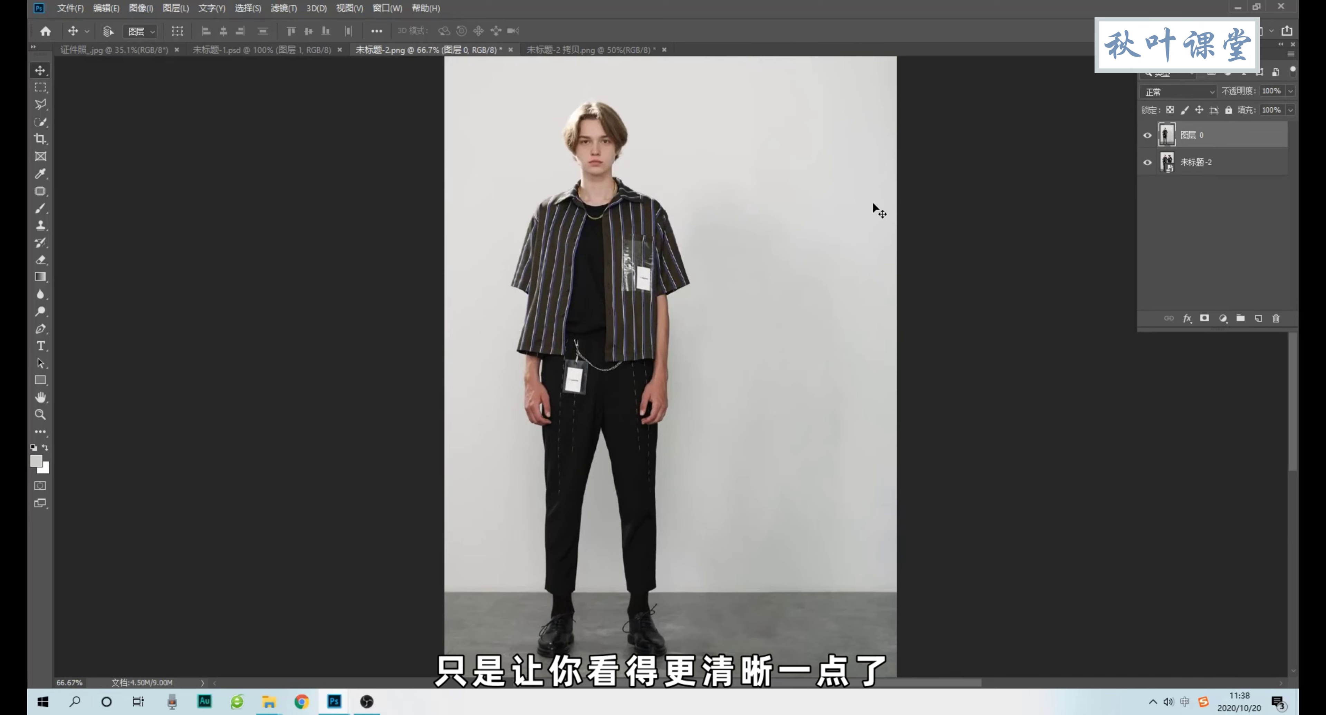
{"action": "left_click", "coordinate": [1146, 137]}
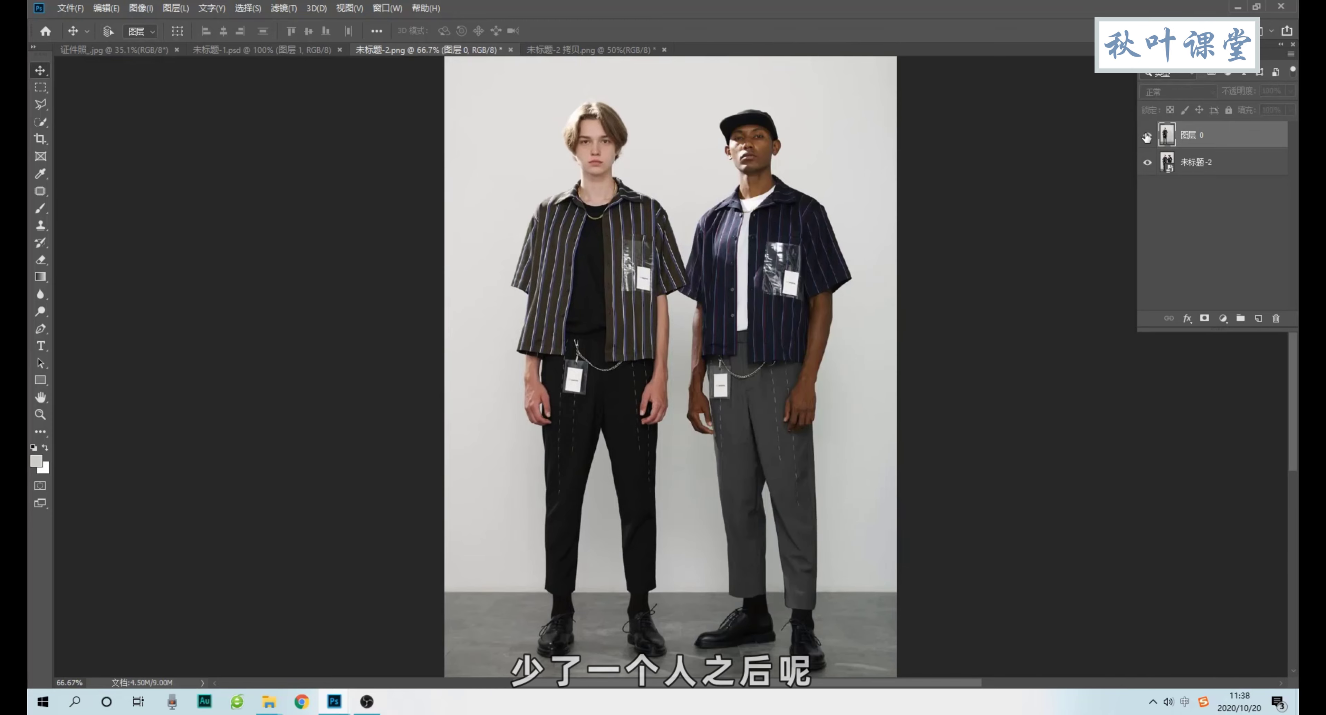
{"action": "left_click", "coordinate": [1146, 137]}
{"action": "left_click", "coordinate": [1146, 137]}
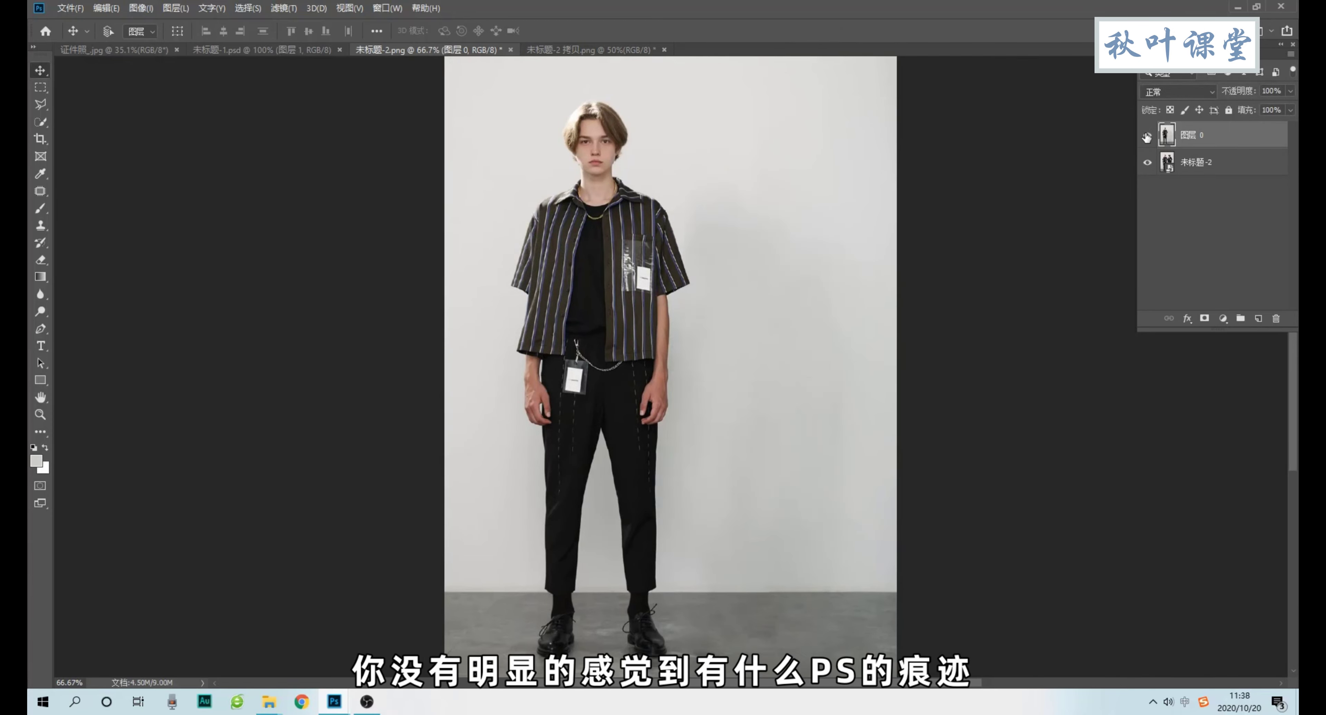
{"action": "left_click", "coordinate": [1146, 137]}
{"action": "left_click", "coordinate": [1147, 137]}
{"action": "key", "text": "ctrl+minus"}
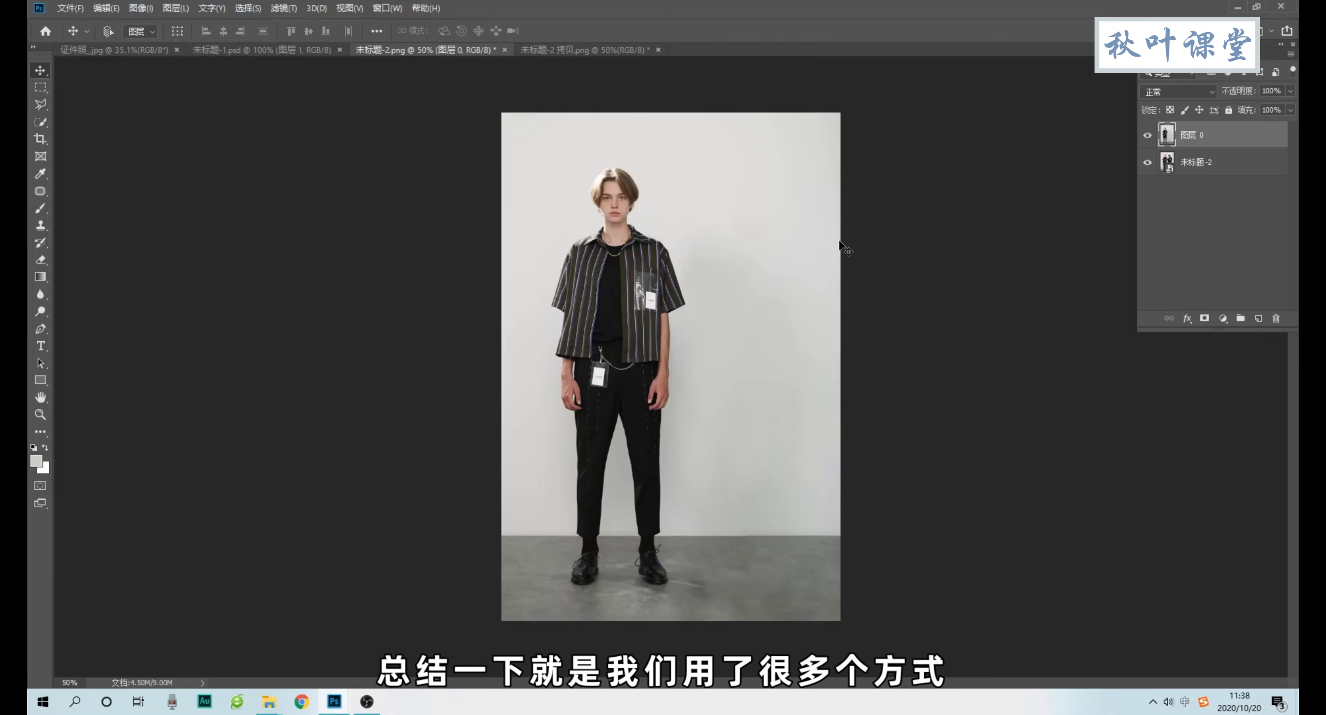
- Switch to the freehand Lasso tool and browse a menu for Content-Aware Fill without using it
{"action": "right_click", "coordinate": [40, 104]}
{"action": "left_click", "coordinate": [118, 108]}
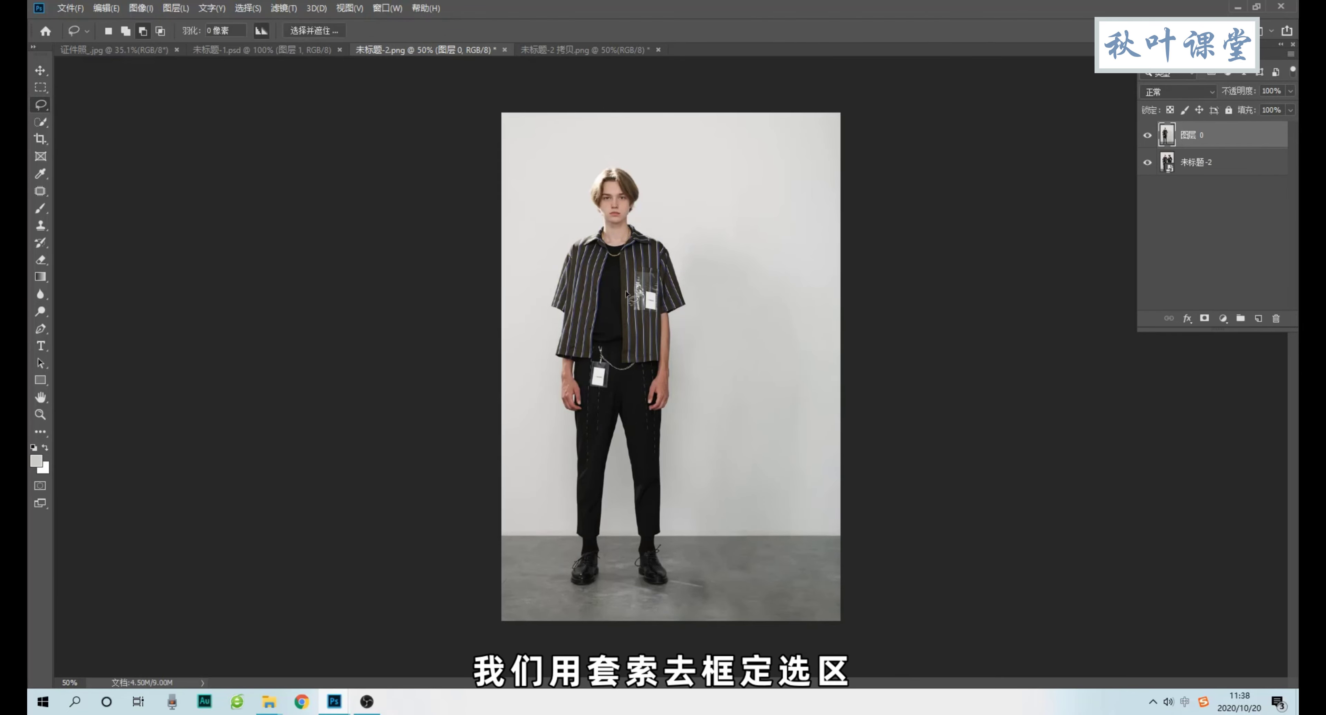
{"action": "left_click", "coordinate": [106, 7]}
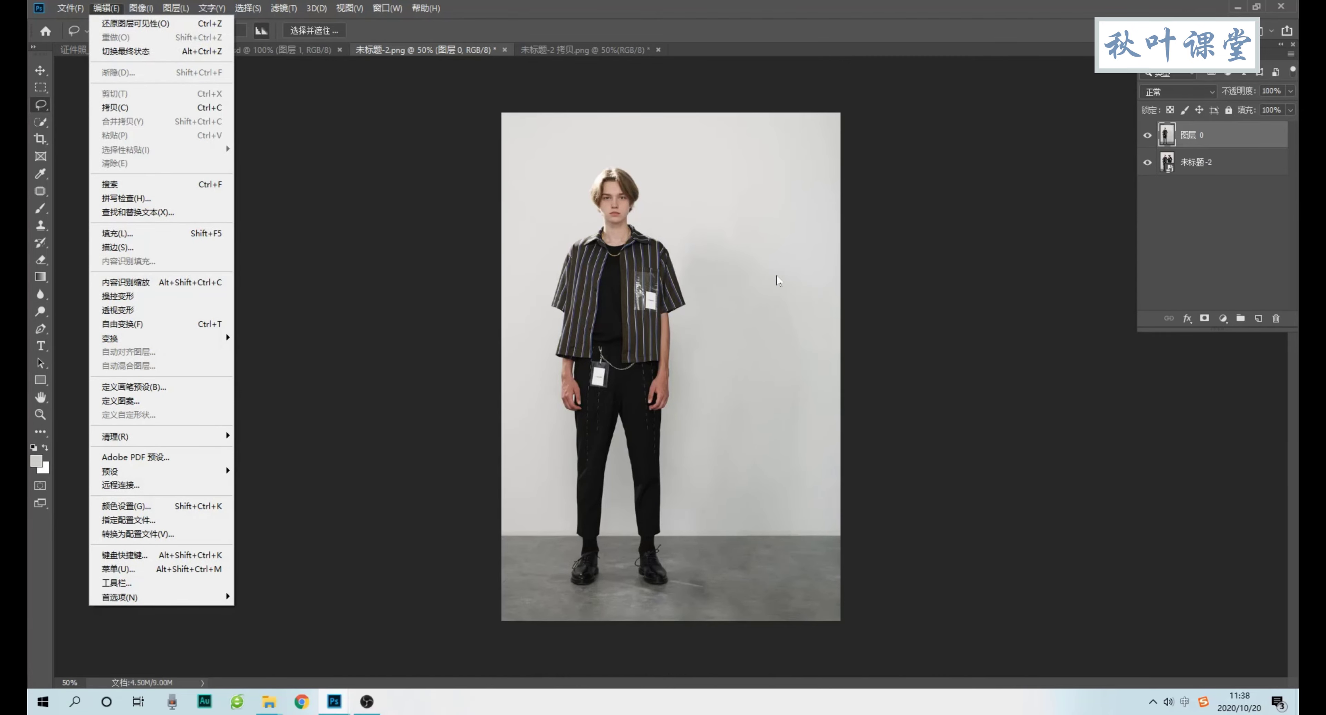
{"action": "left_click", "coordinate": [621, 304]}
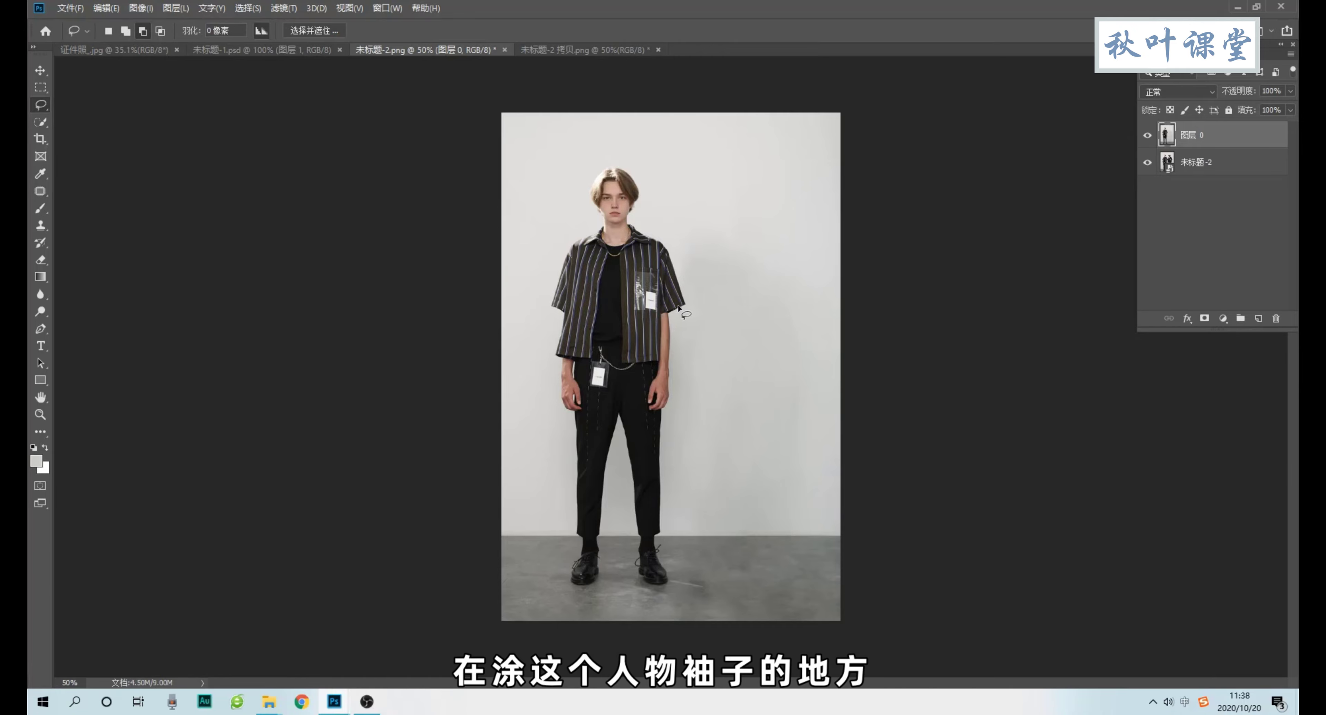
{"action": "scroll", "coordinate": [721, 257], "scroll_direction": "up", "scroll_amount": 2}
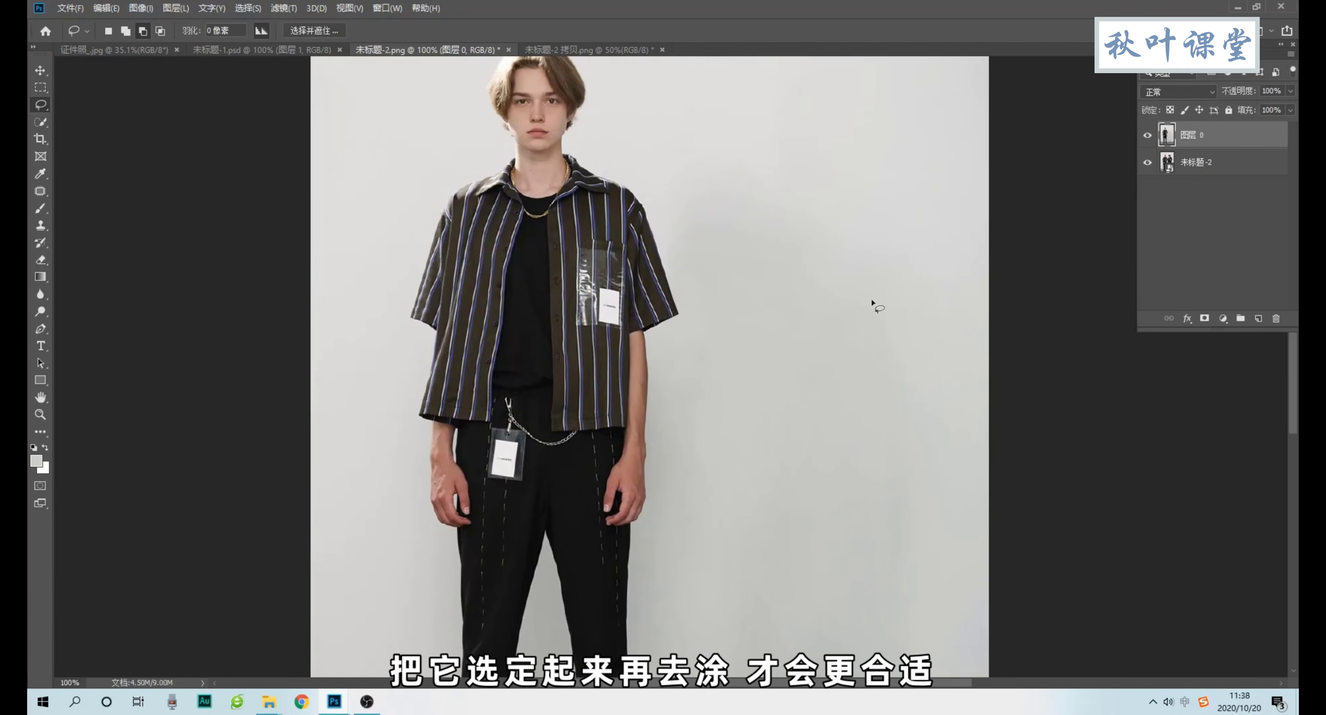
{"action": "scroll", "coordinate": [718, 252], "scroll_direction": "down", "scroll_amount": 1}
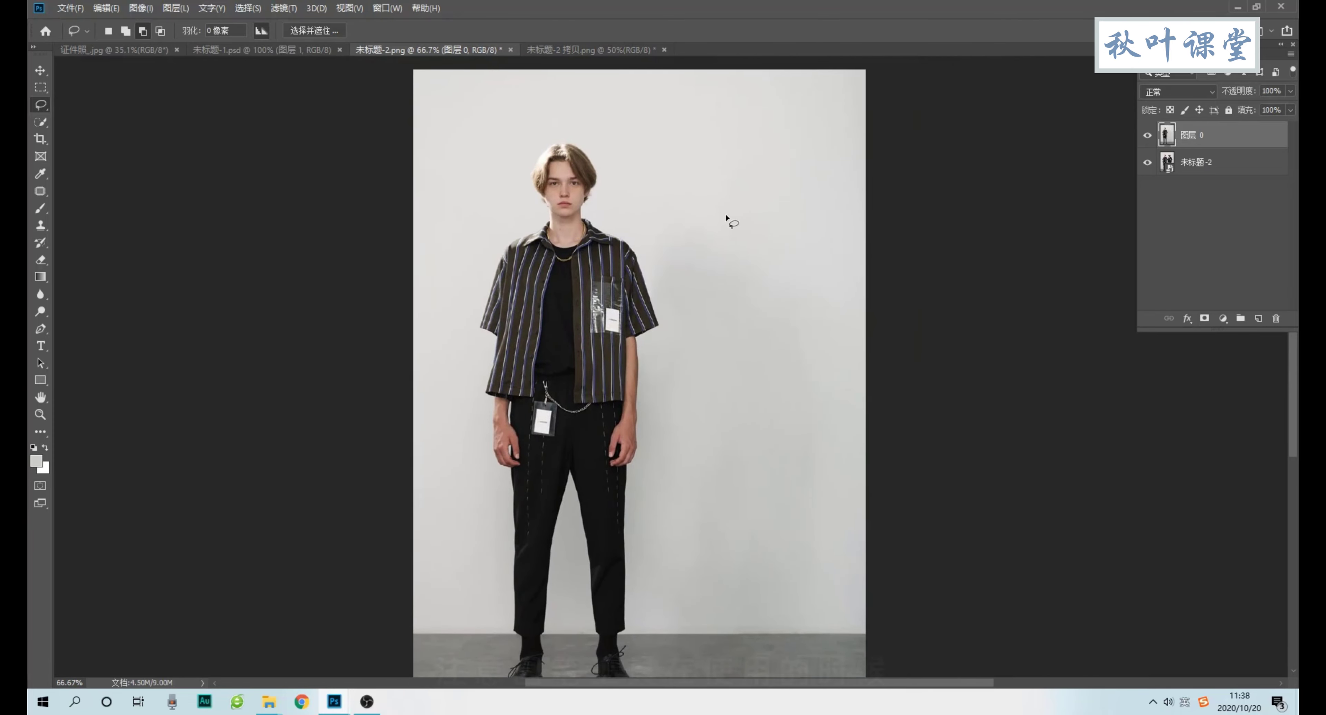
- Switch to the Brush and check its 0% hardness soft settings at 10% opacity
{"action": "key", "text": "b"}
{"action": "right_click", "coordinate": [737, 223]}
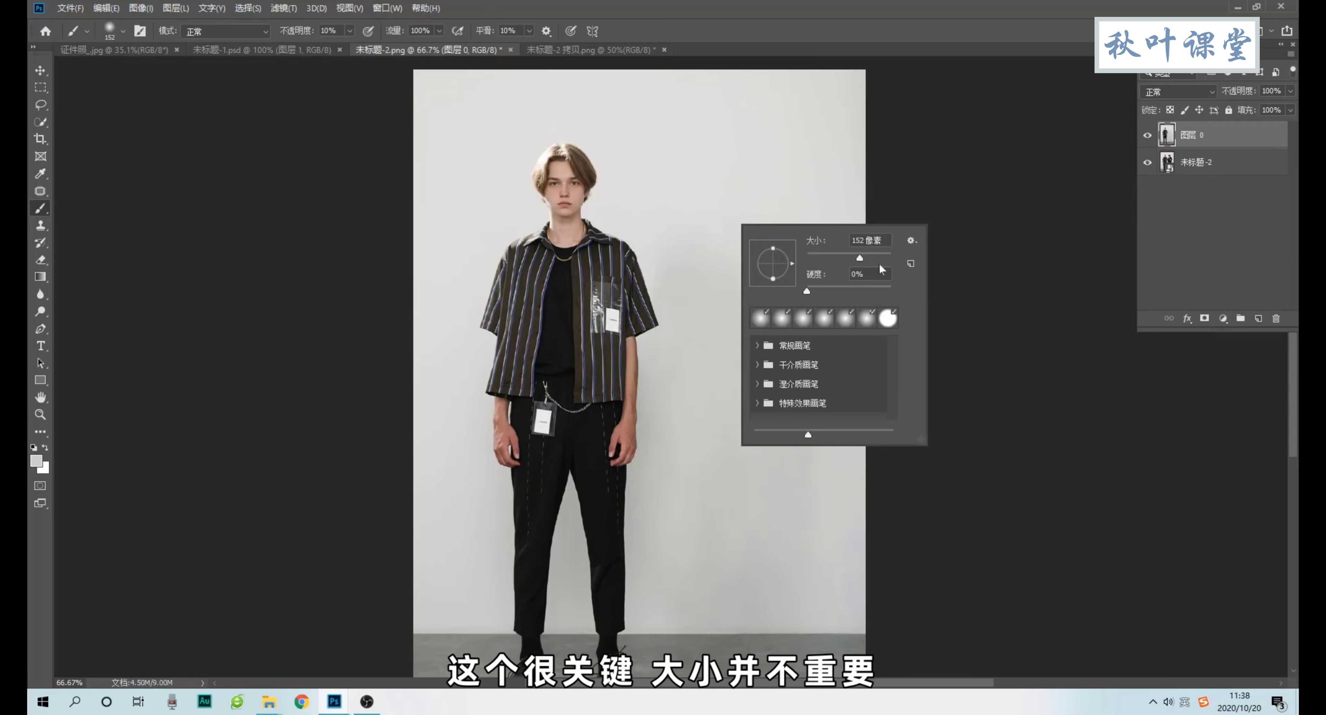
{"action": "left_click", "coordinate": [769, 125]}
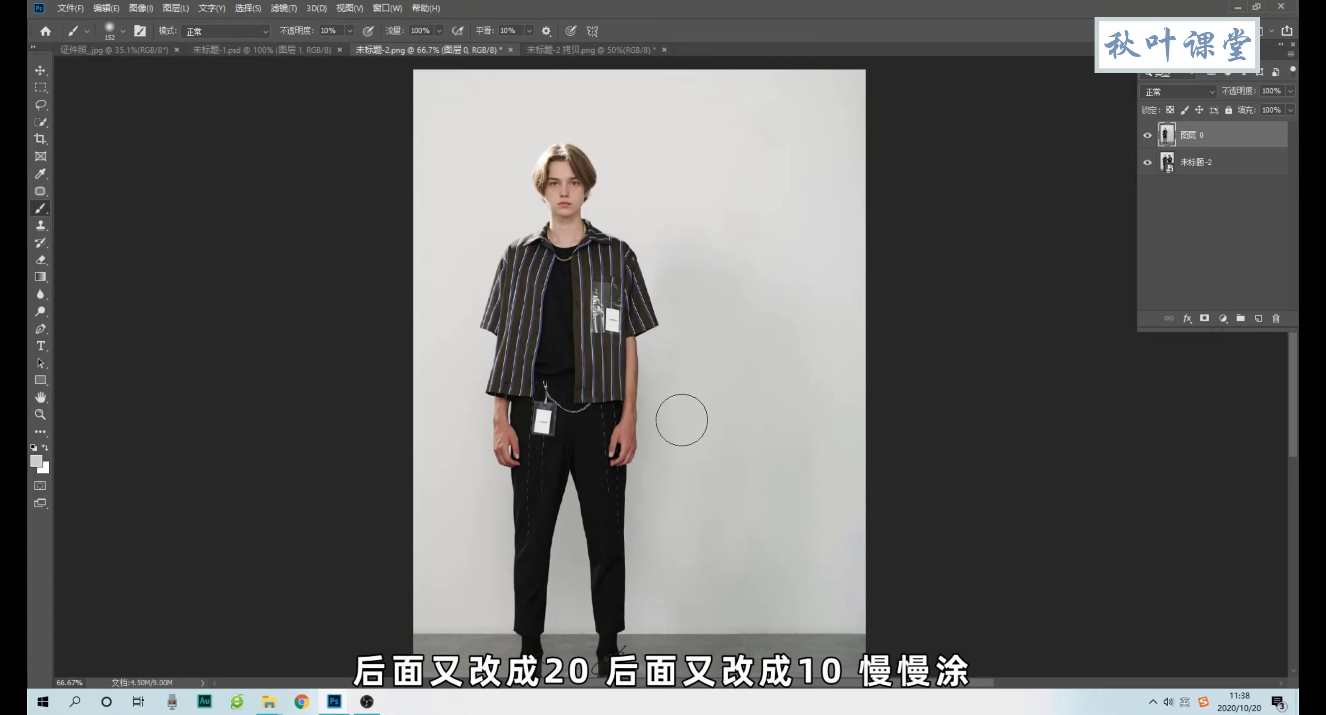
{"action": "left_click_drag", "start_coordinate": [703, 417], "coordinate": [645, 246]}
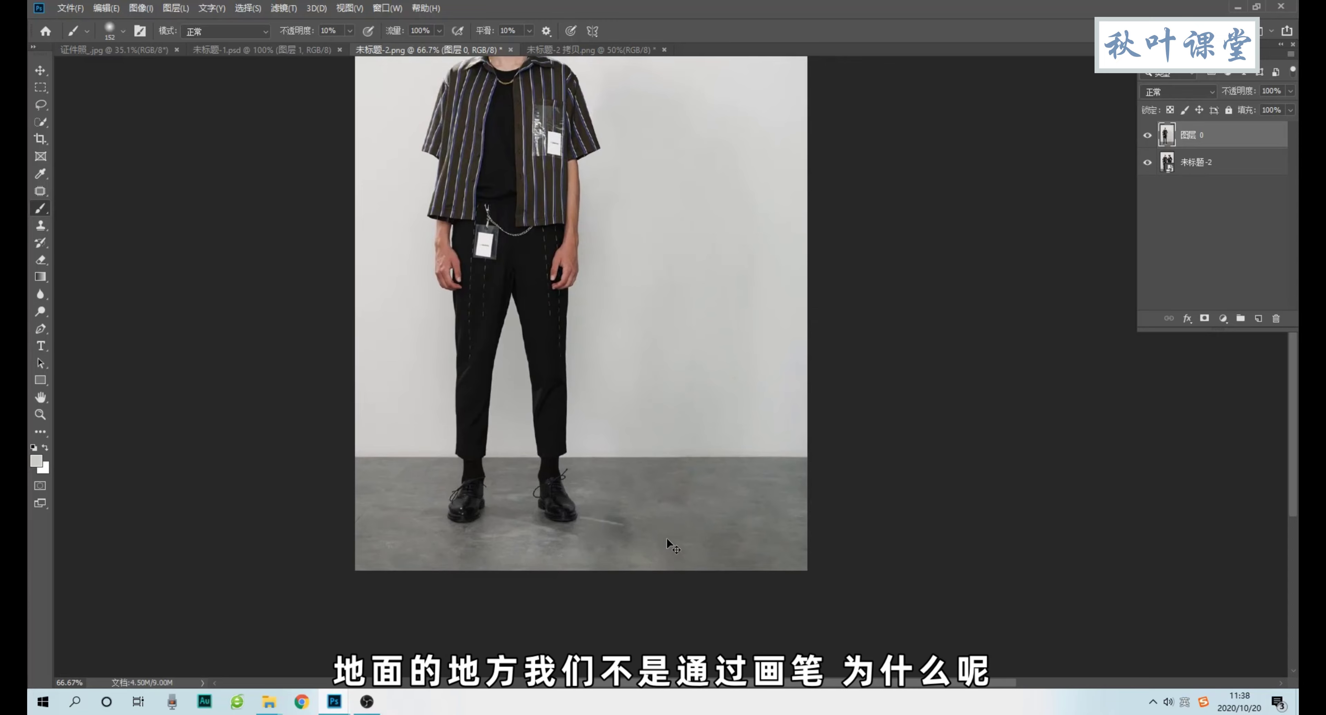
- Switch to the Patch Tool with the shoes and floor in view
{"action": "scroll", "coordinate": [666, 537], "scroll_direction": "up", "scroll_amount": 1}
{"action": "left_click_drag", "start_coordinate": [666, 537], "coordinate": [637, 408]}
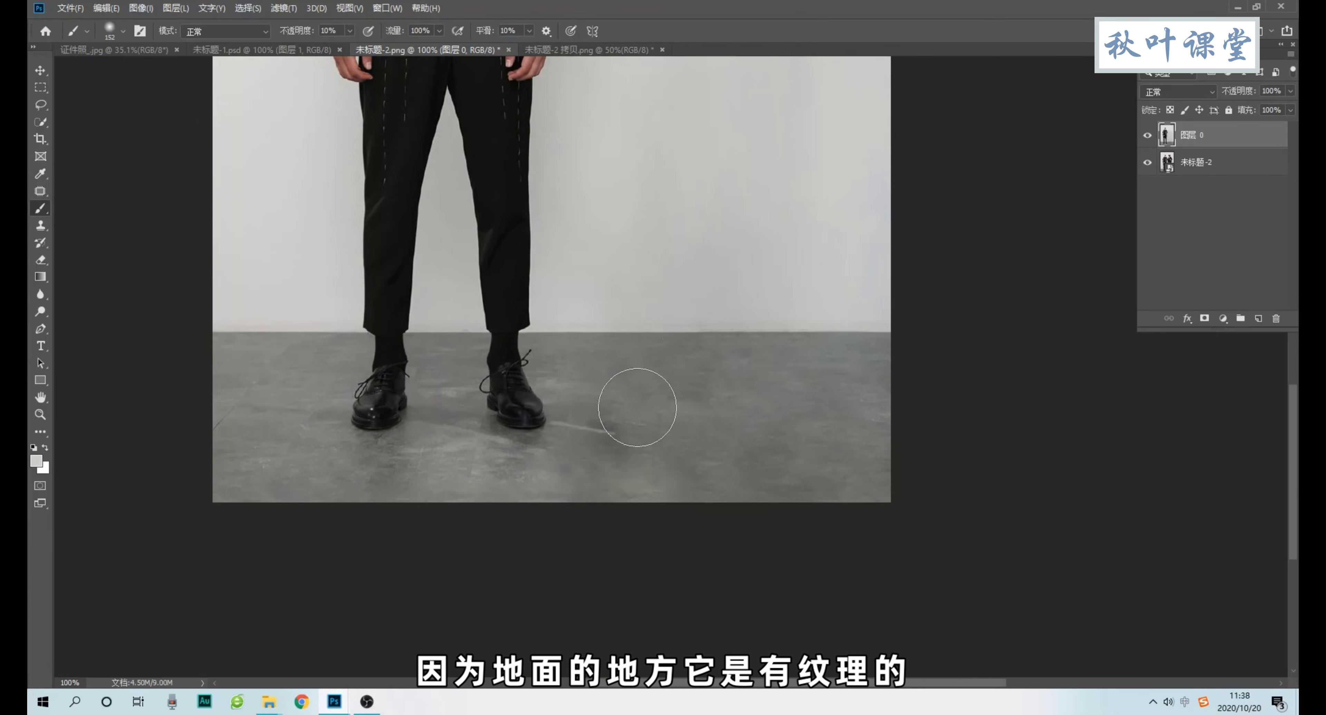
{"action": "right_click", "coordinate": [41, 196]}
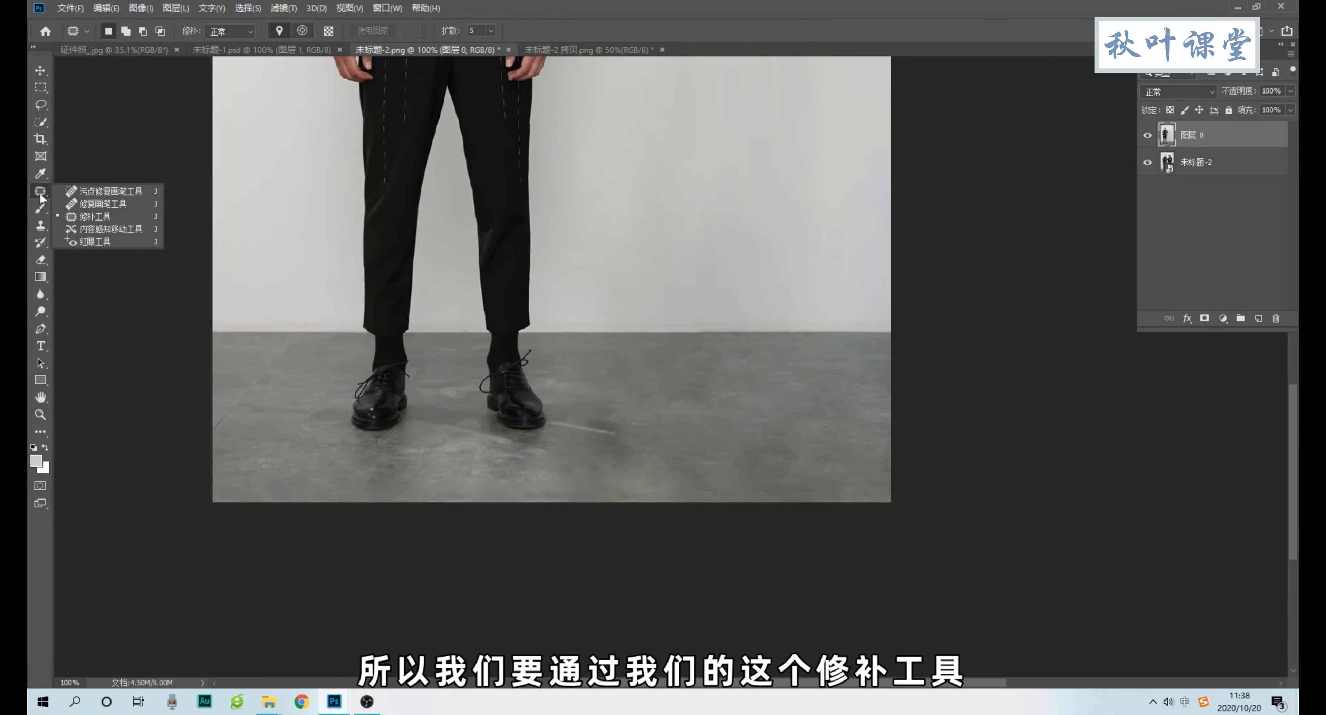
{"action": "left_click", "coordinate": [92, 216]}
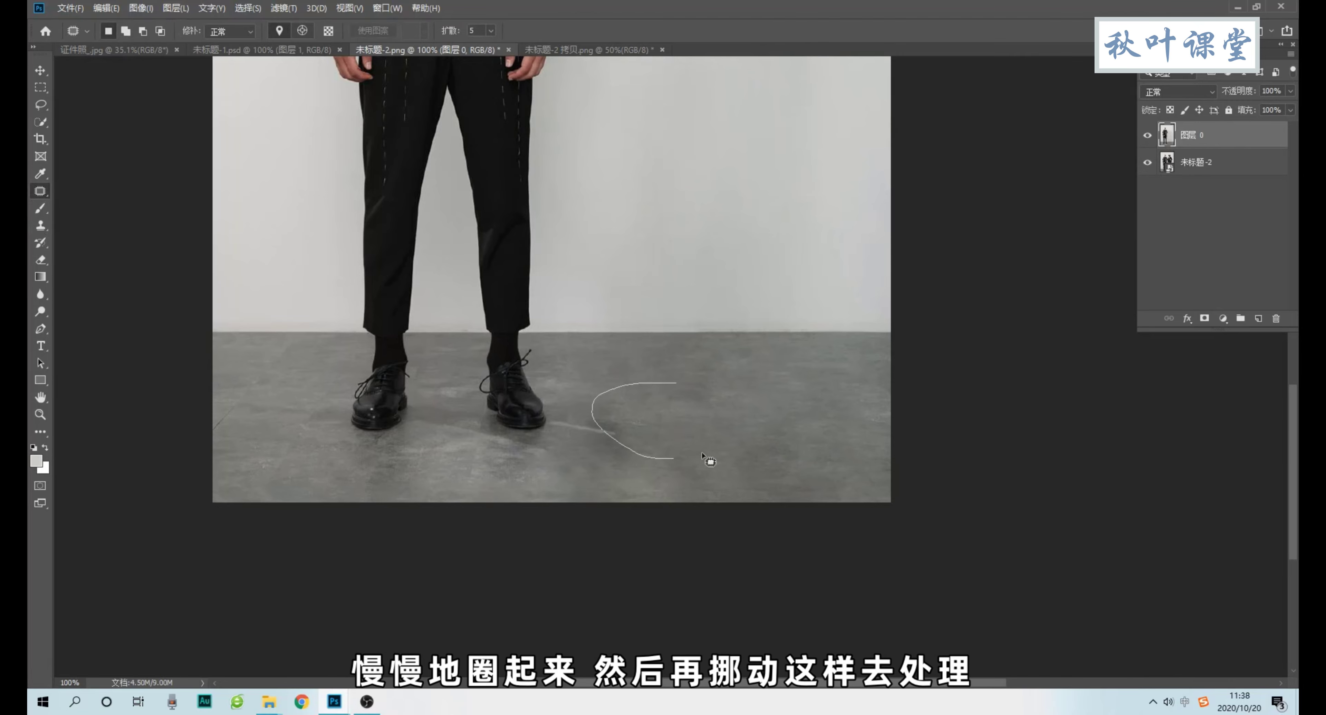
- Patch two floor areas right of the shoes with clean concrete, then deselect and zoom out
{"action": "left_click_drag", "start_coordinate": [702, 454], "coordinate": [678, 384]}
{"action": "left_click", "coordinate": [770, 393]}
{"action": "left_click_drag", "start_coordinate": [811, 370], "coordinate": [714, 447]}
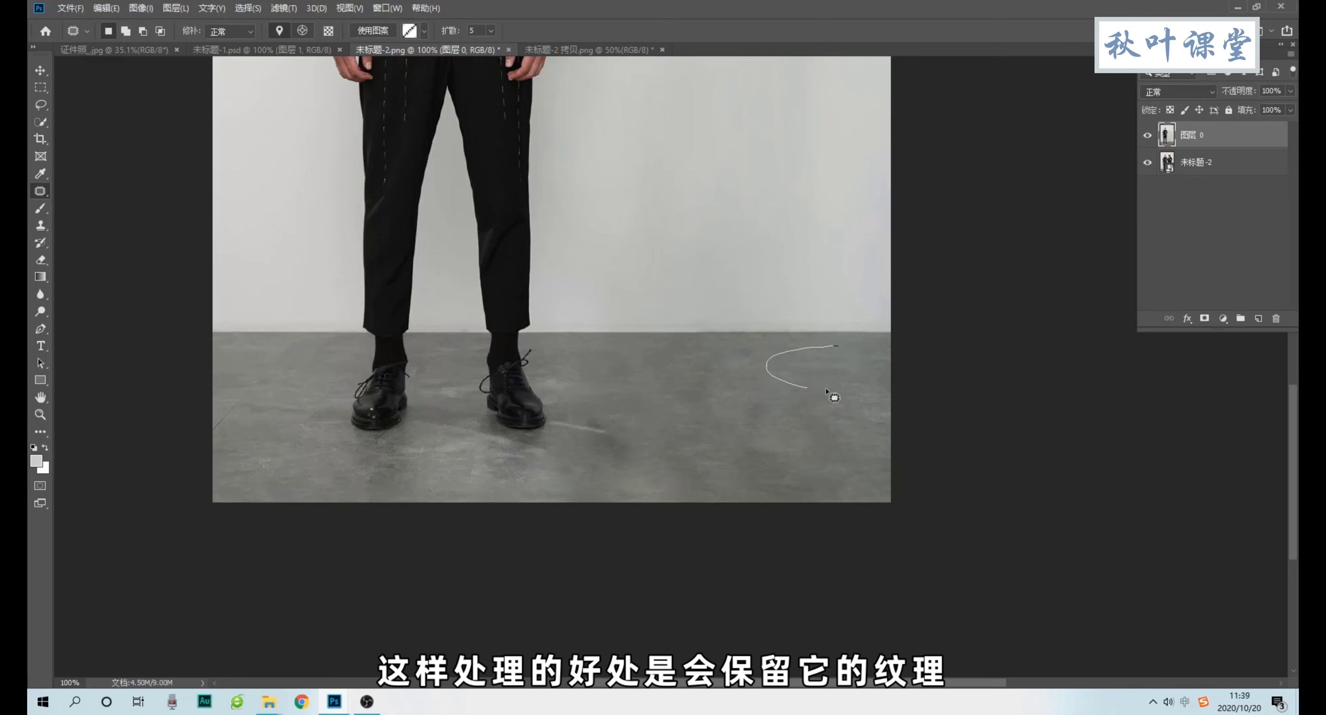
{"action": "left_click_drag", "start_coordinate": [866, 419], "coordinate": [902, 498]}
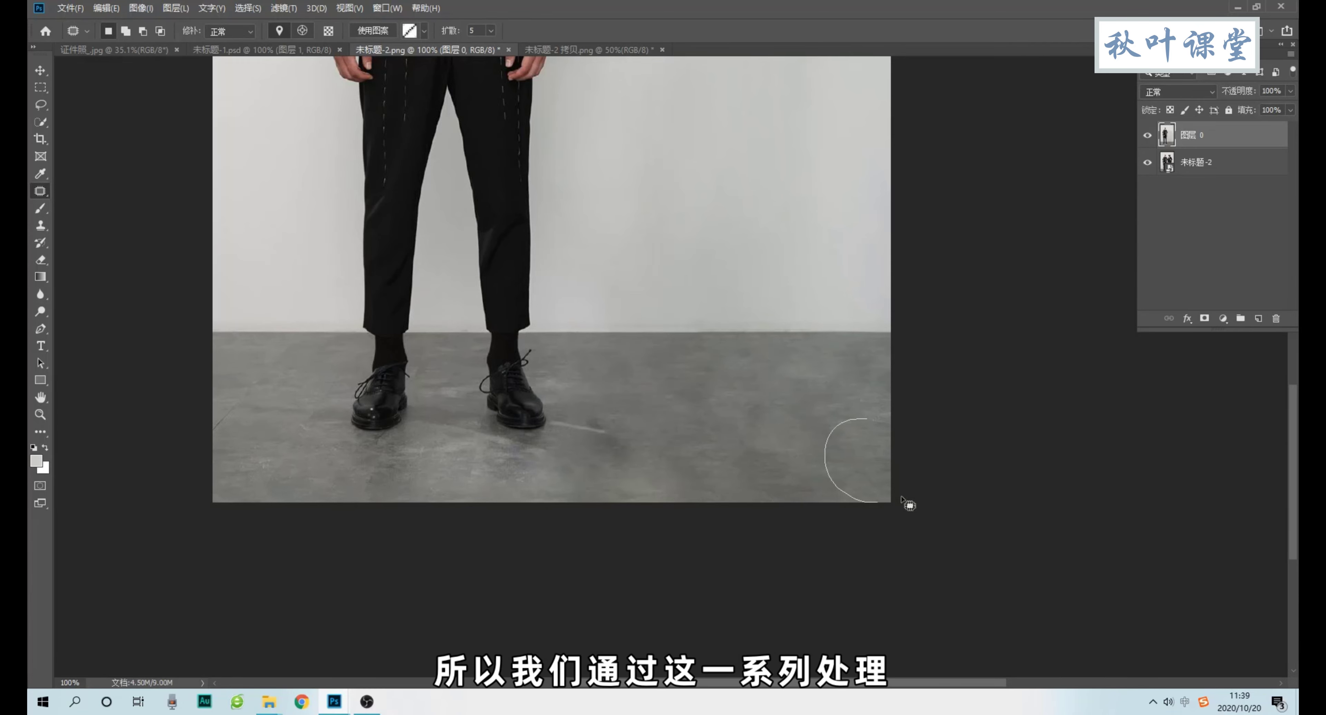
{"action": "key", "text": "ctrl+d"}
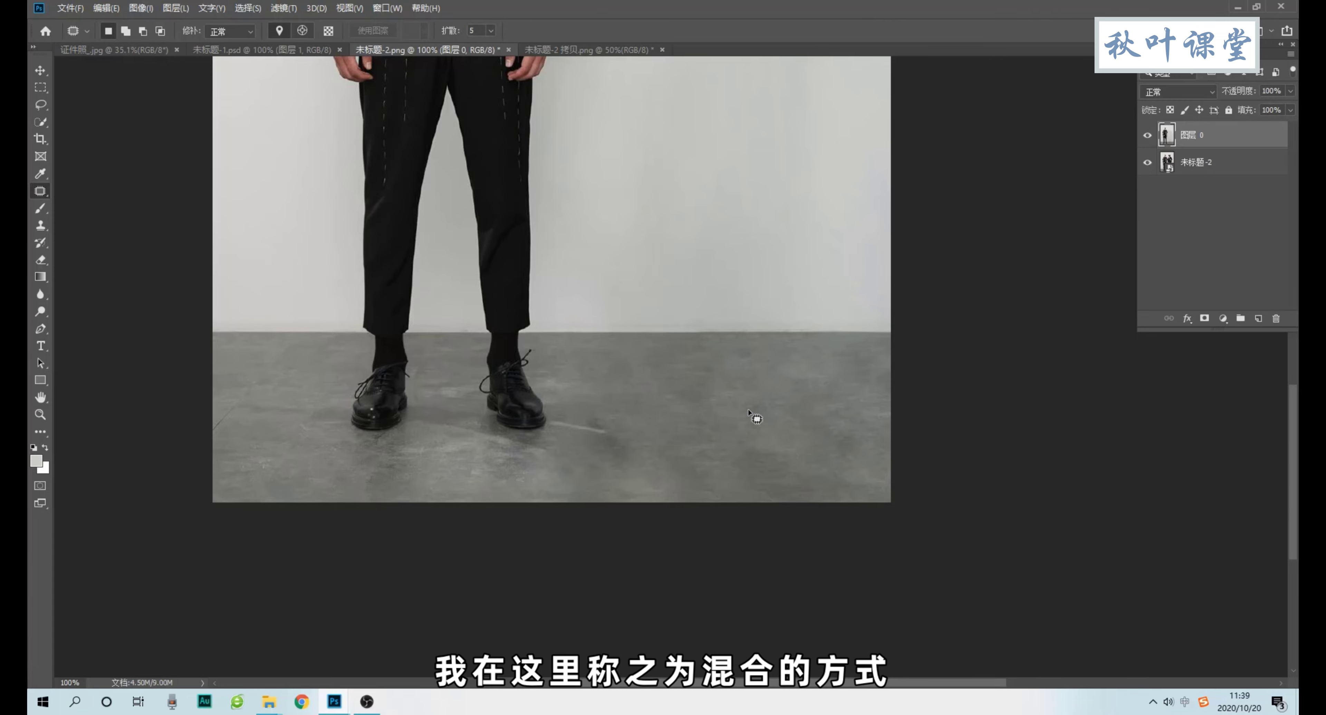
{"action": "key", "text": "ctrl+minus"}
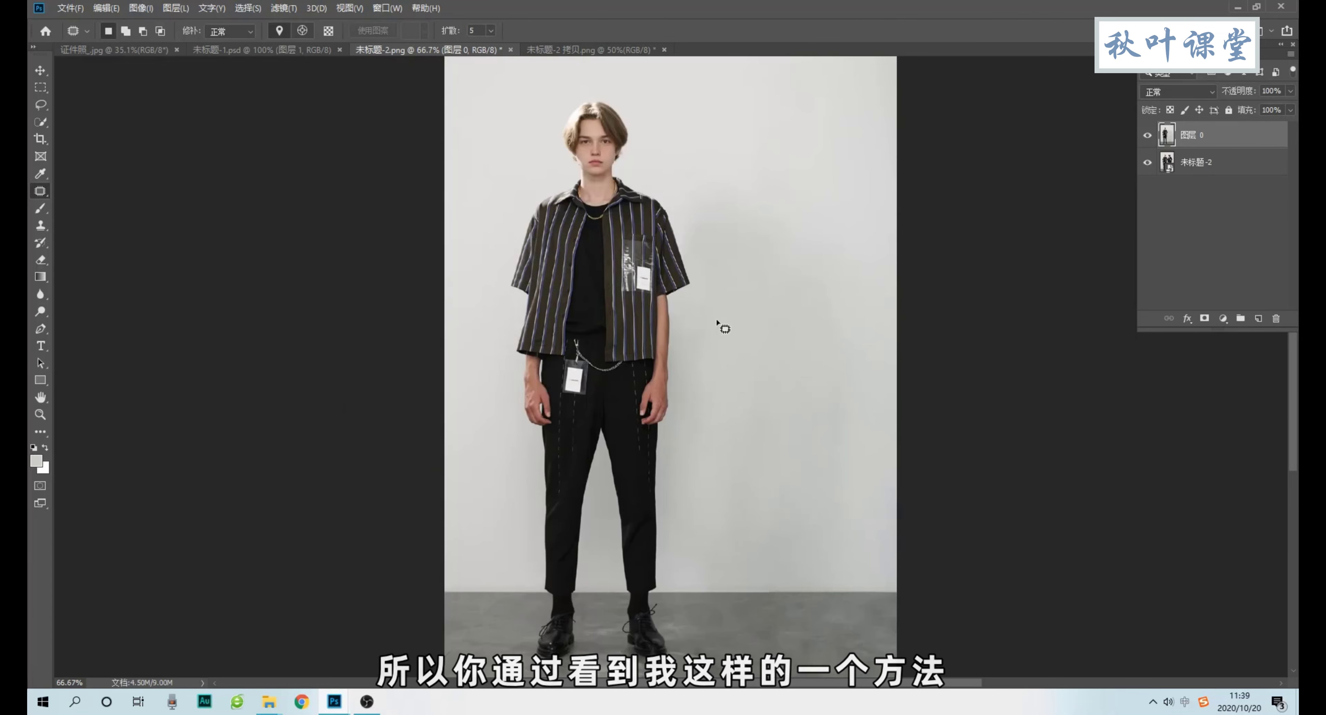